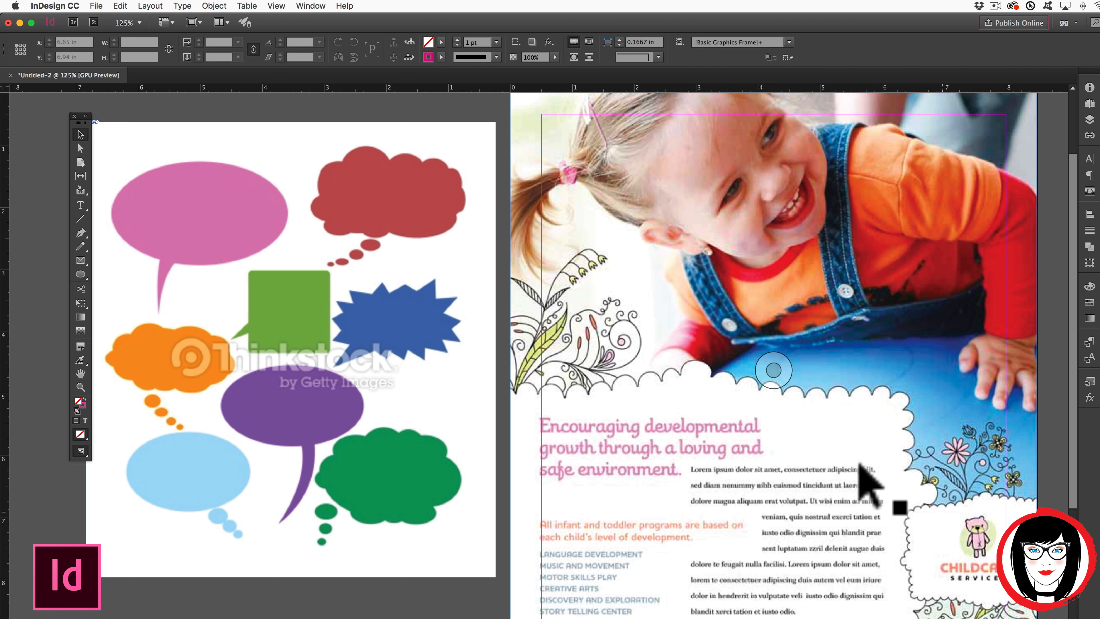
left_click(292, 150)
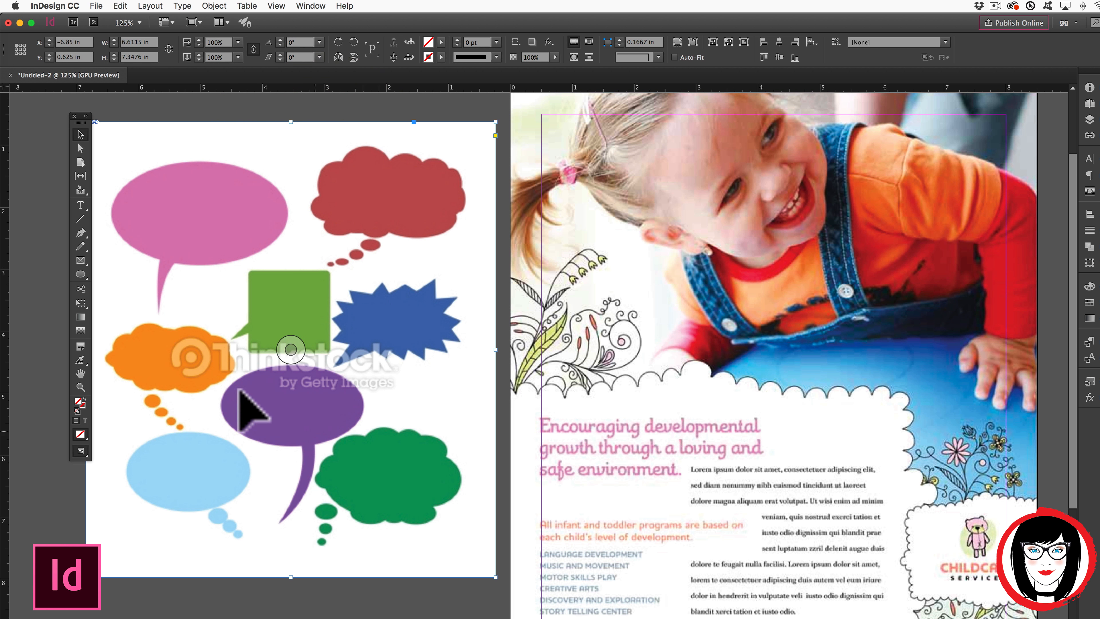
left_click(505, 291)
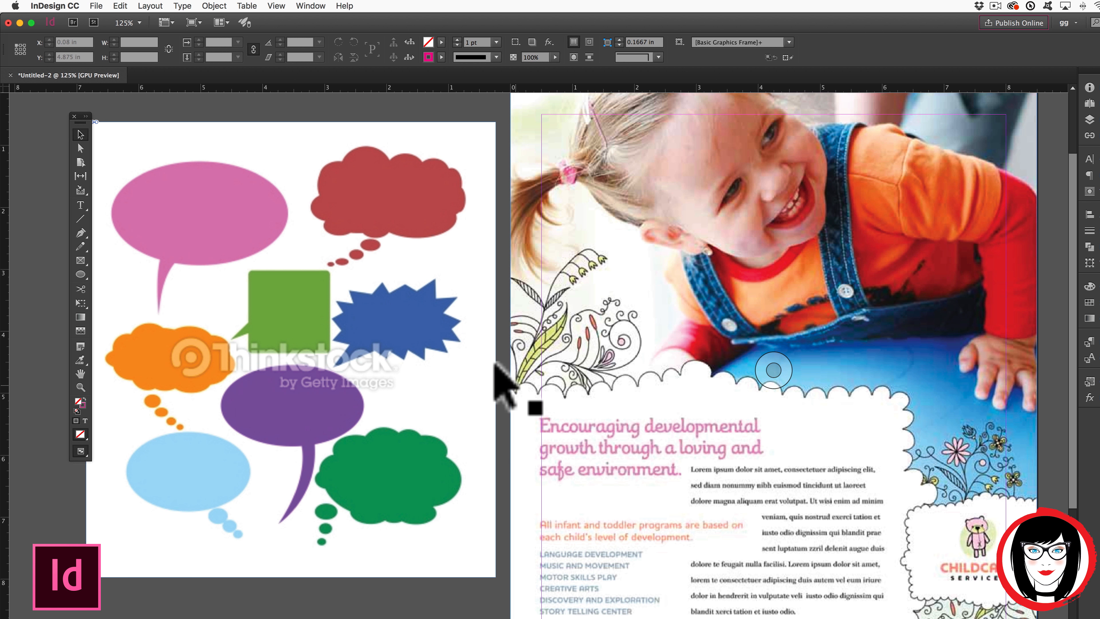
left_click(505, 428)
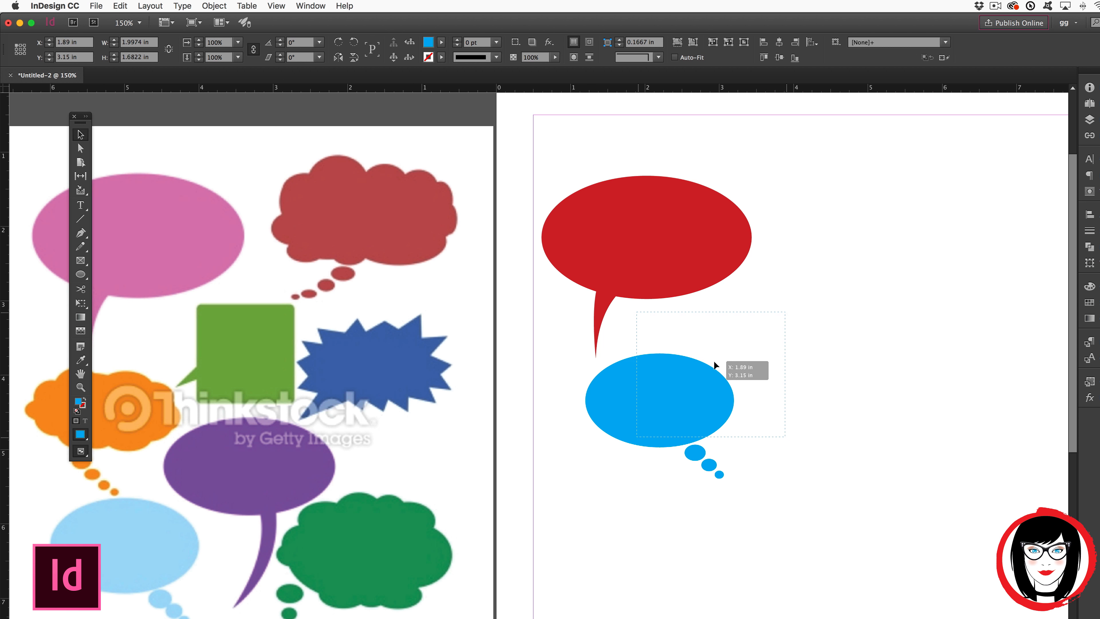
Move the blue thought bubble on the page and enlarge it to about 4.53 by 3.82 in.
left_click_drag(714, 360, 762, 319)
left_click_drag(782, 435, 970, 583)
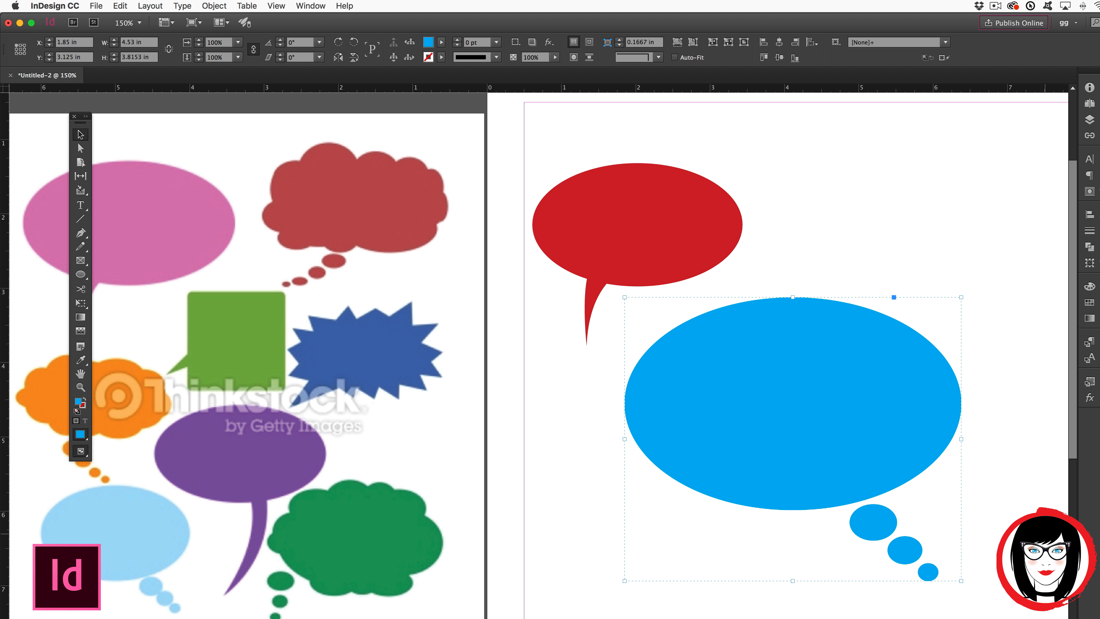
Magnify the page to 800% and examine the edges of the red speech bubble and the enlarged blue thought bubble.
key("super+equal")
key("super+equal")
key("super+equal")
key("super+equal")
key("super+equal")
key("super+equal")
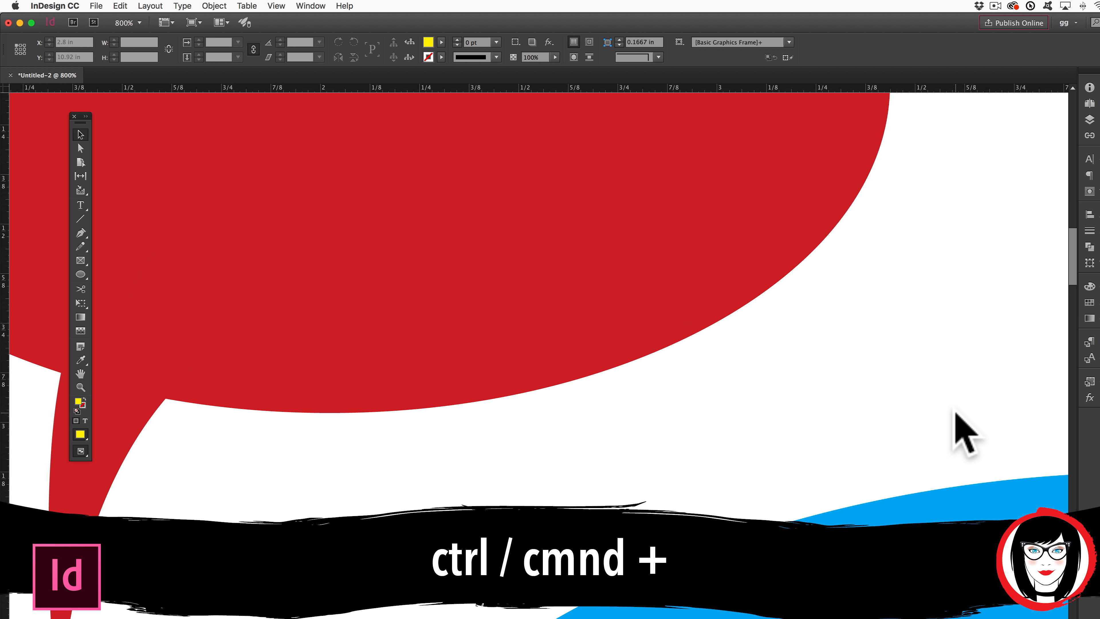
scroll(955, 414, "down", 5)
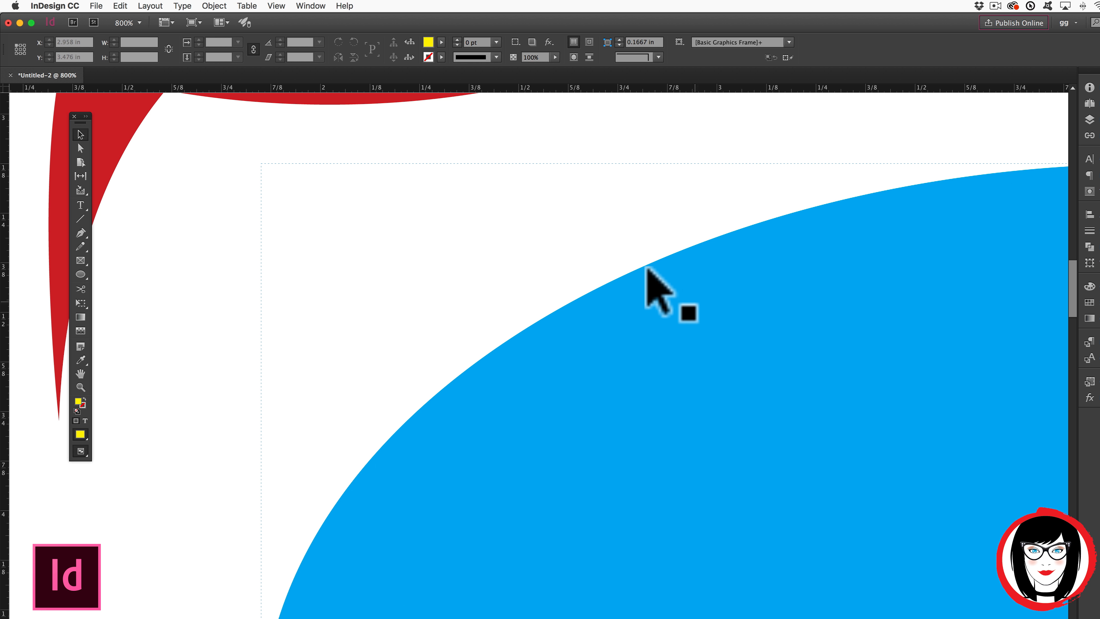
key("h")
left_click_drag(383, 265, 1057, 272)
left_click_drag(530, 256, 985, 277)
left_click_drag(486, 261, 986, 279)
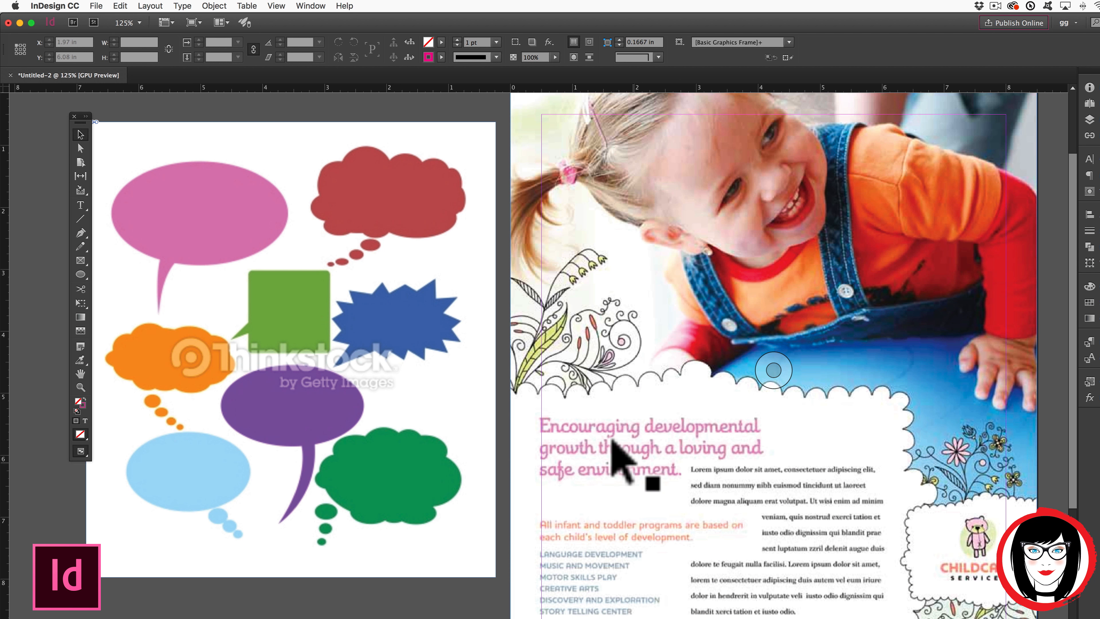
Delete the childcare flyer artwork covering the page.
left_click(624, 457)
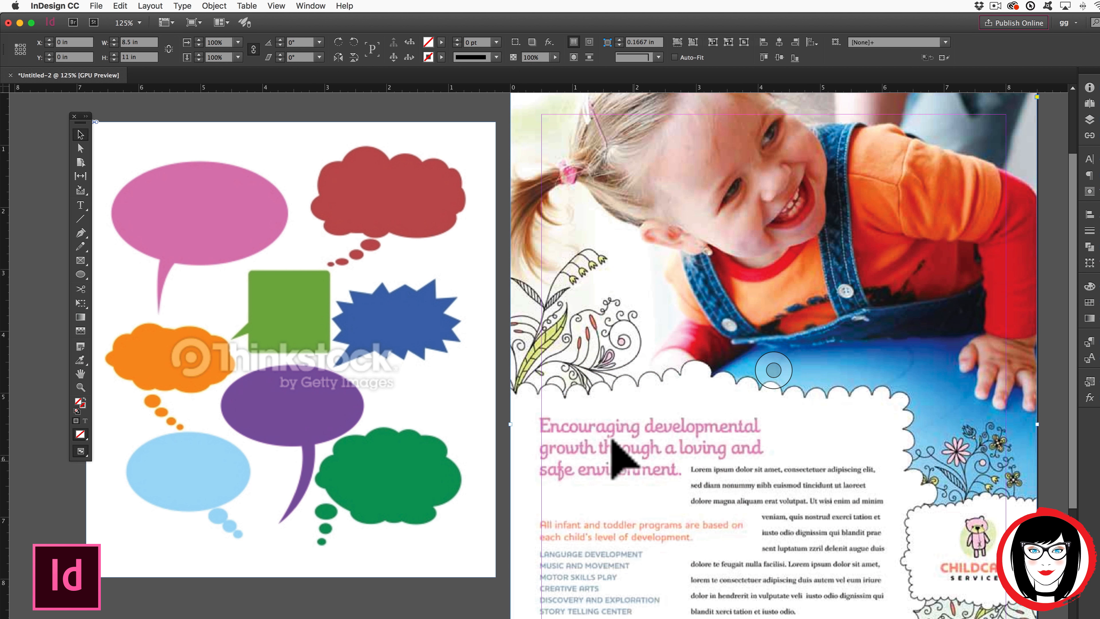
key("Delete")
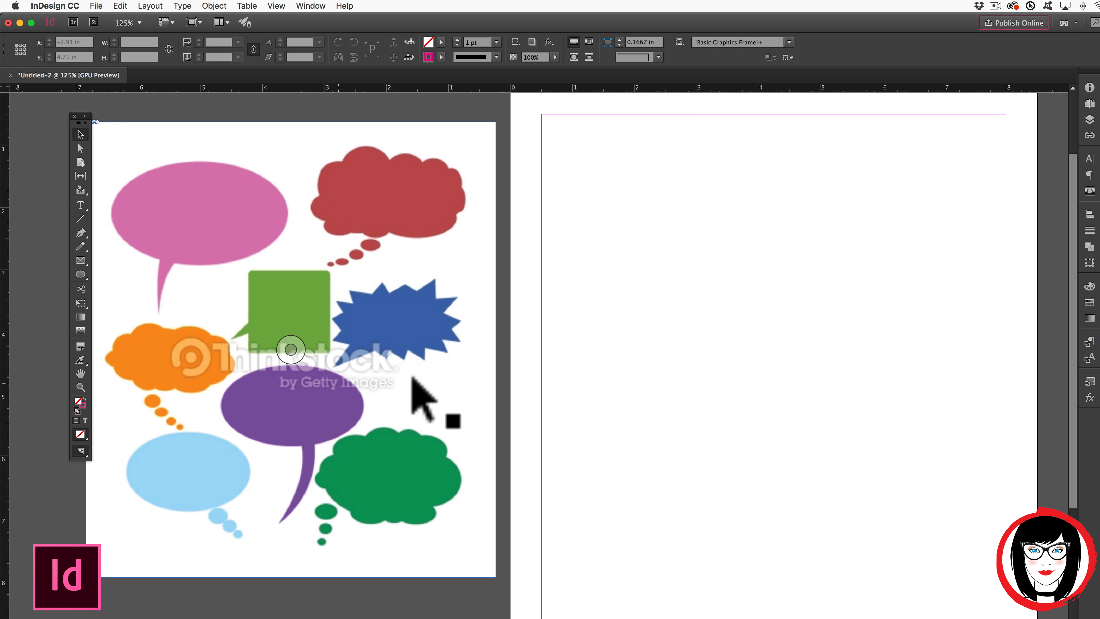
scroll(348, 270, "right", 1)
scroll(671, 372, "up", 2)
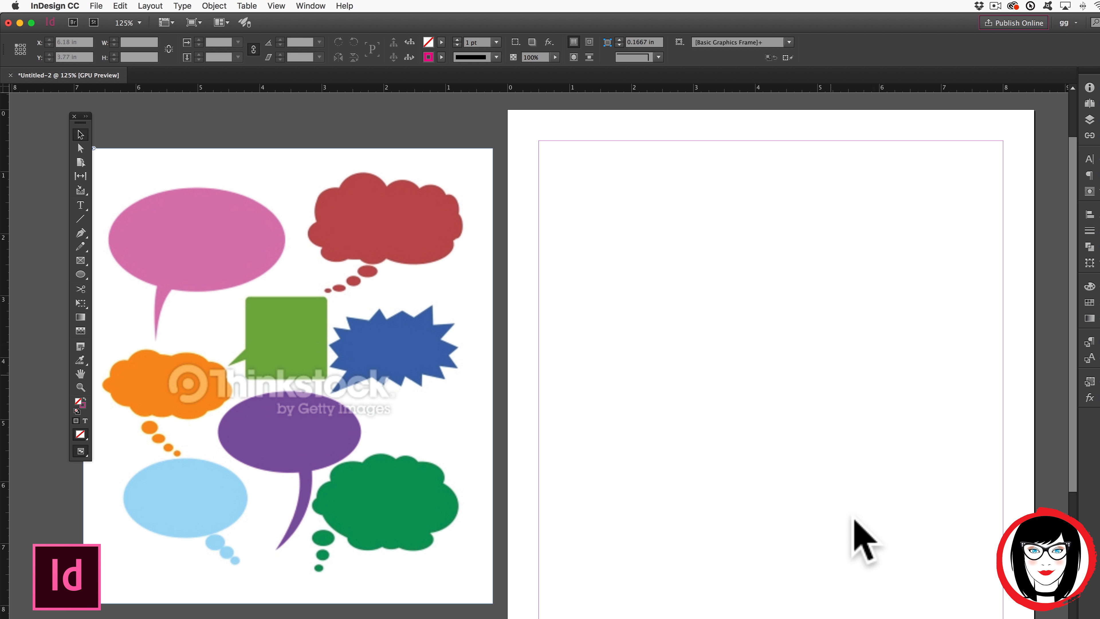
left_click(450, 434)
scroll(504, 451, "down", 2)
left_click(504, 449)
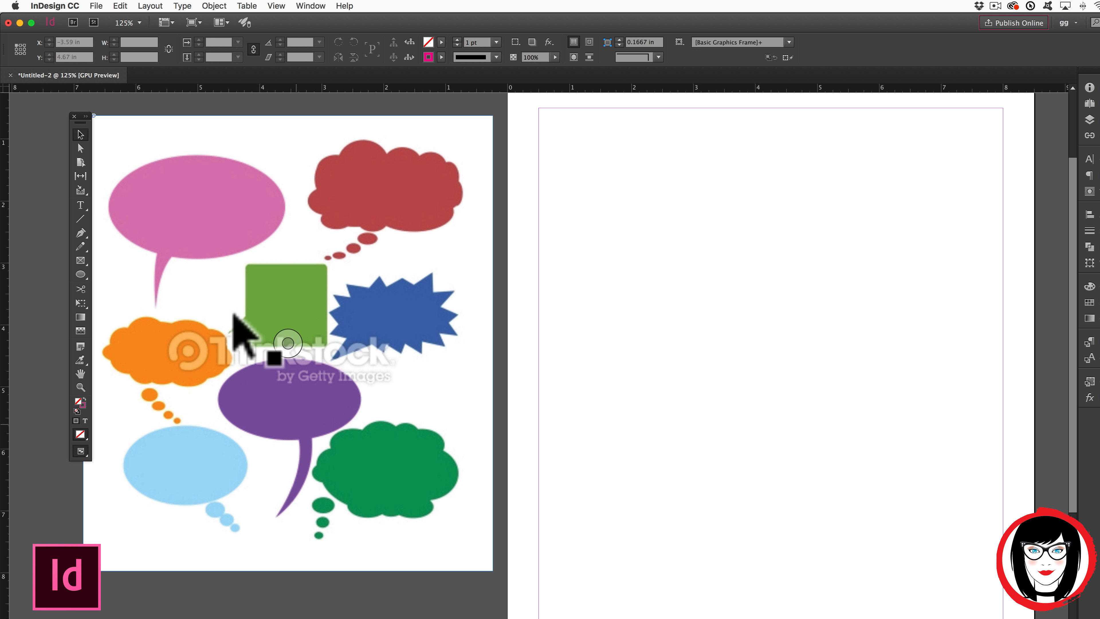
left_click(727, 439)
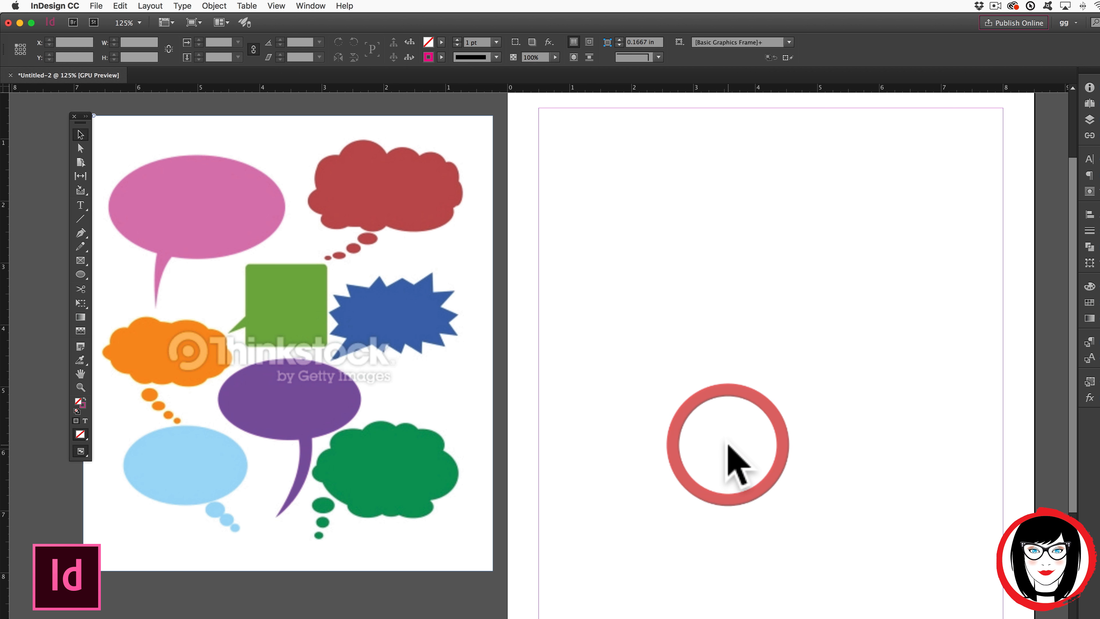
left_click(975, 549)
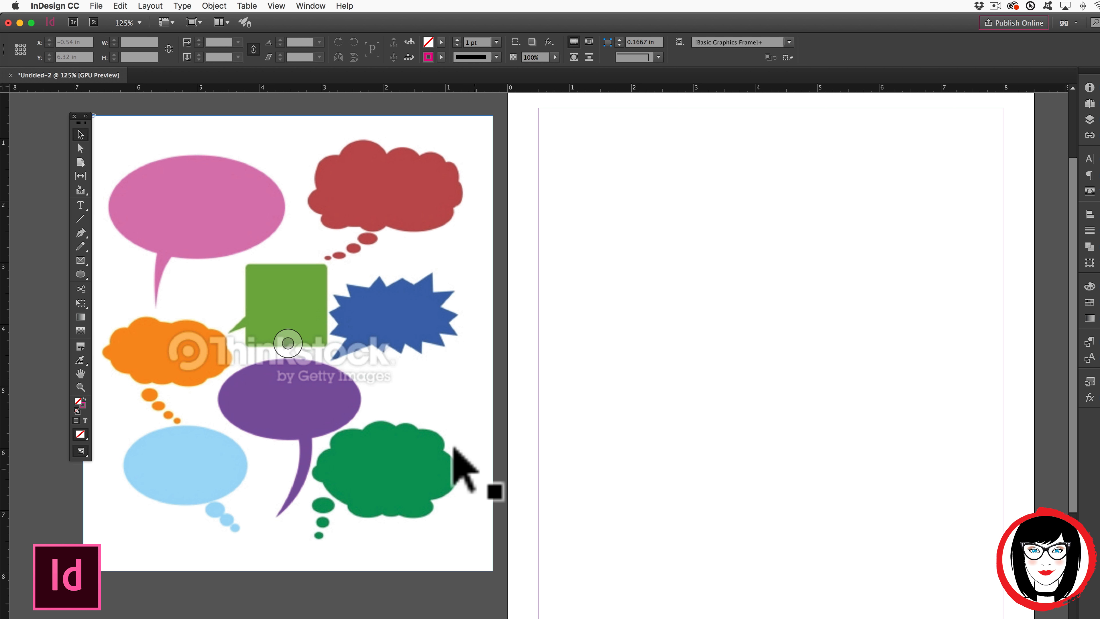
left_click(525, 473)
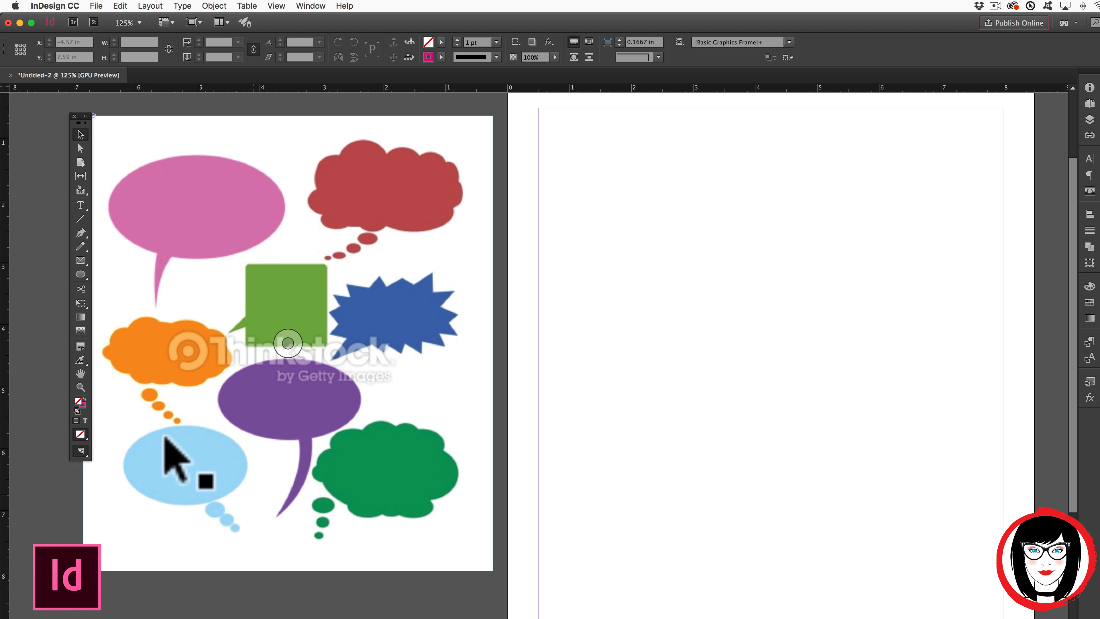
left_click(188, 482)
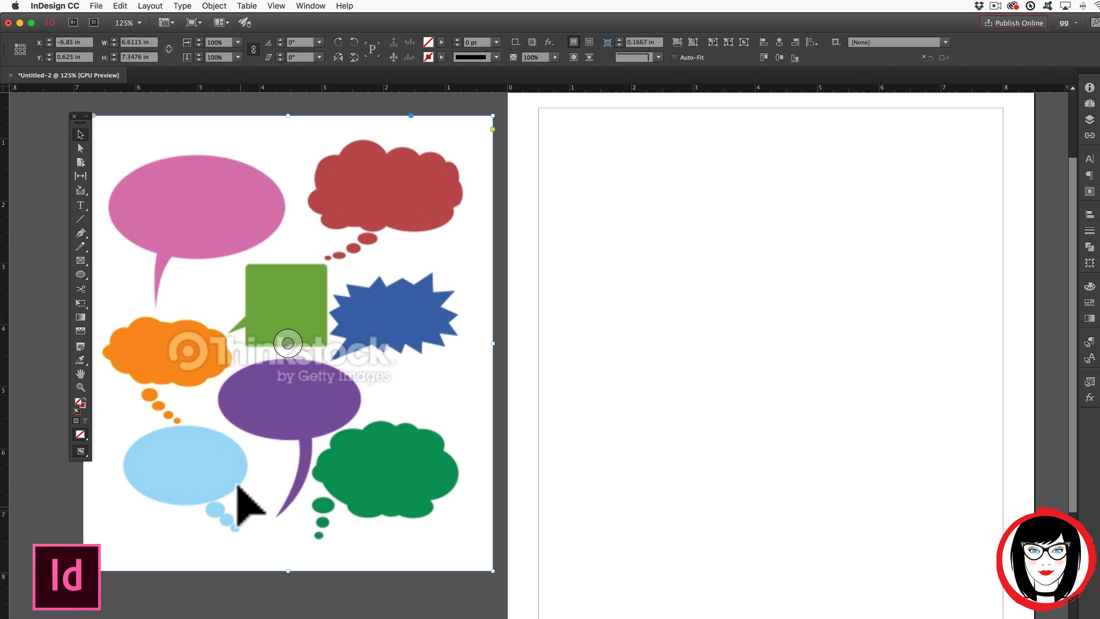
left_click(523, 380)
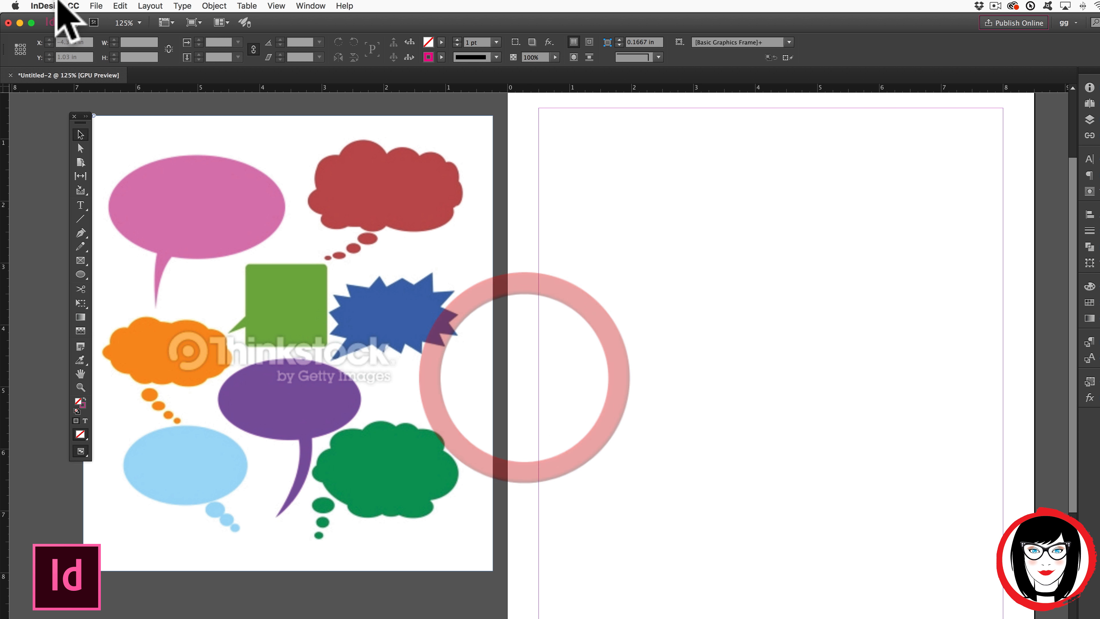
left_click(93, 6)
left_click(95, 6)
left_click_drag(80, 261, 125, 260)
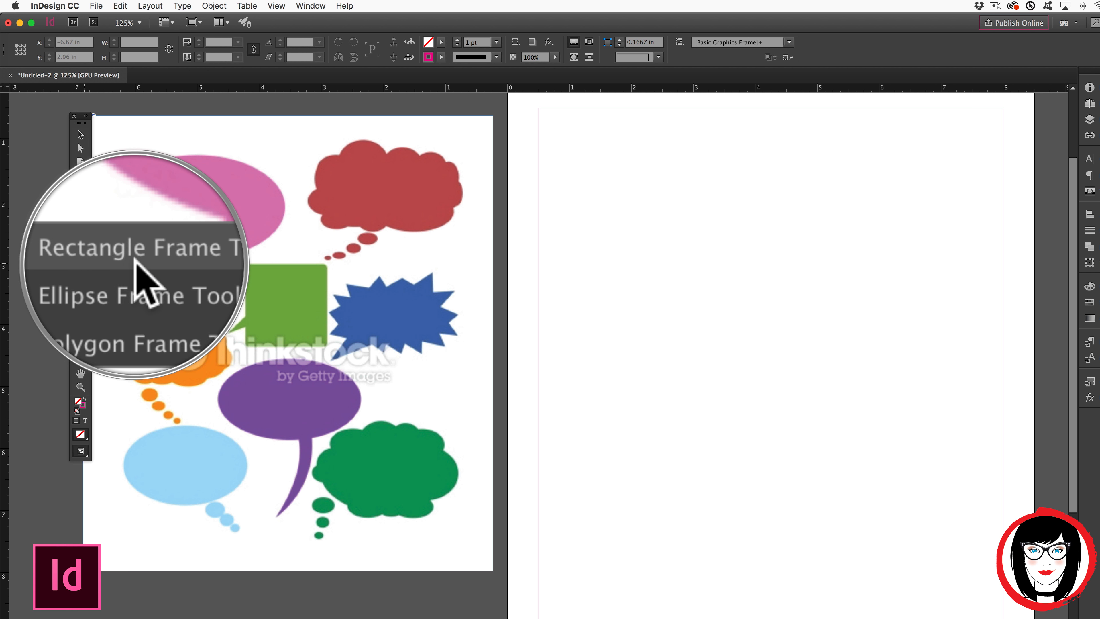
left_click(125, 261)
left_click(95, 5)
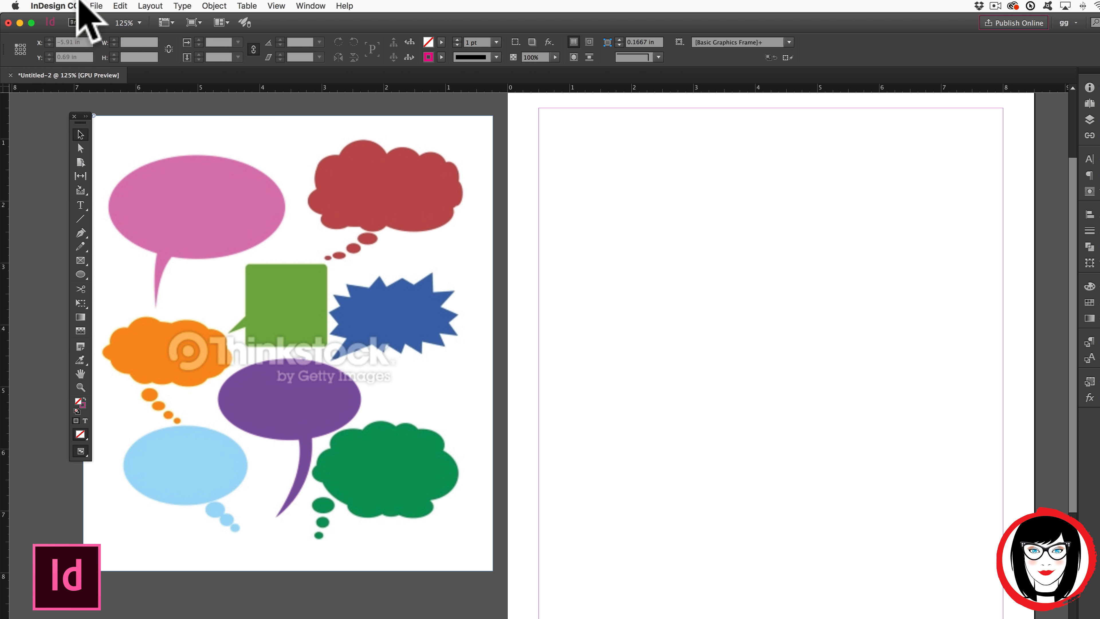
left_click(94, 6)
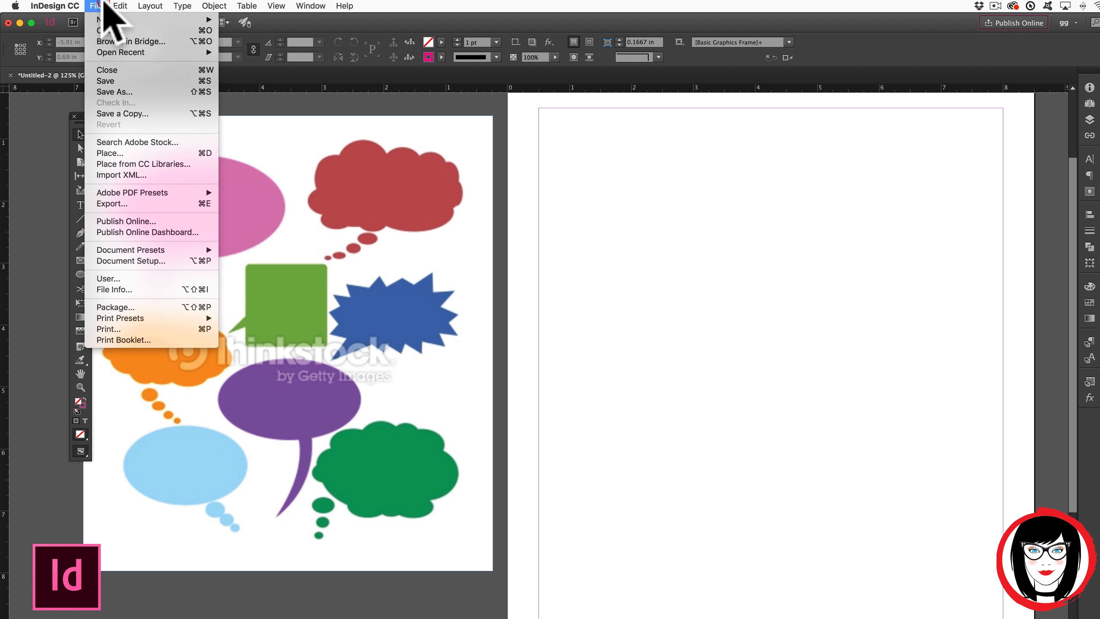
left_click(93, 153)
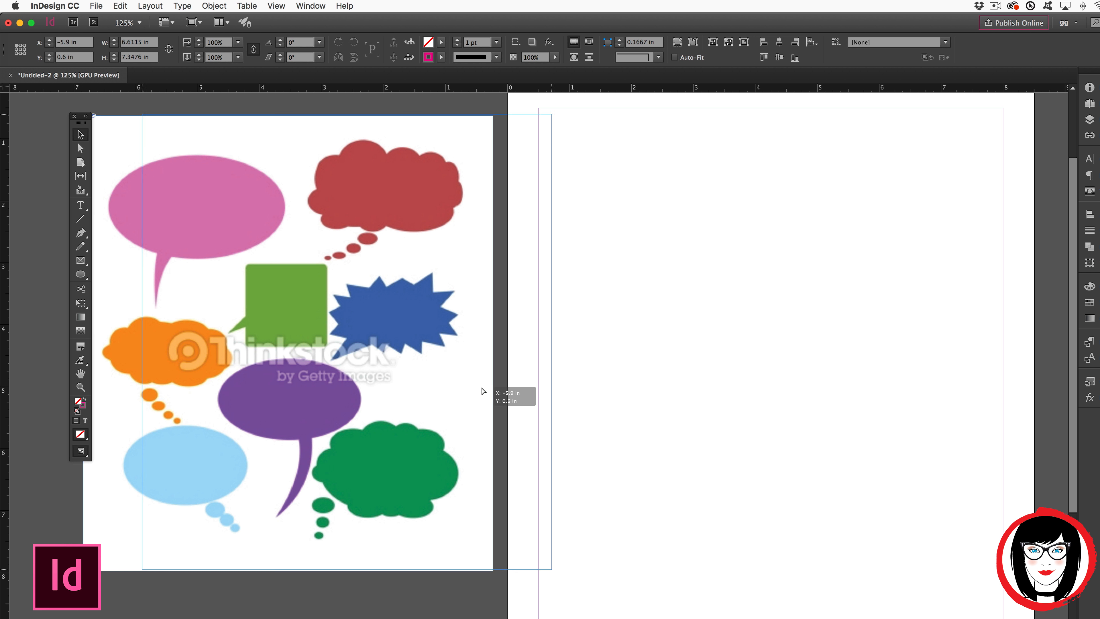
Move the speech-bubble reference image on the pasteboard until it sits directly beside the page's left edge.
left_click_drag(368, 361, 402, 392)
left_click(754, 338)
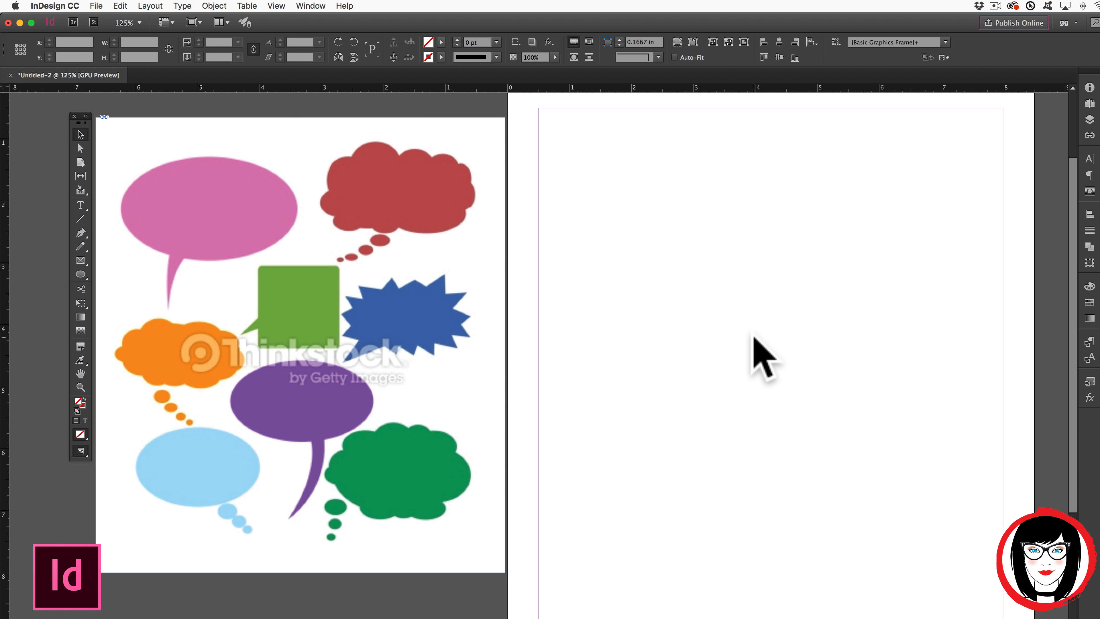
key("super+minus")
scroll(755, 338, "down", 3)
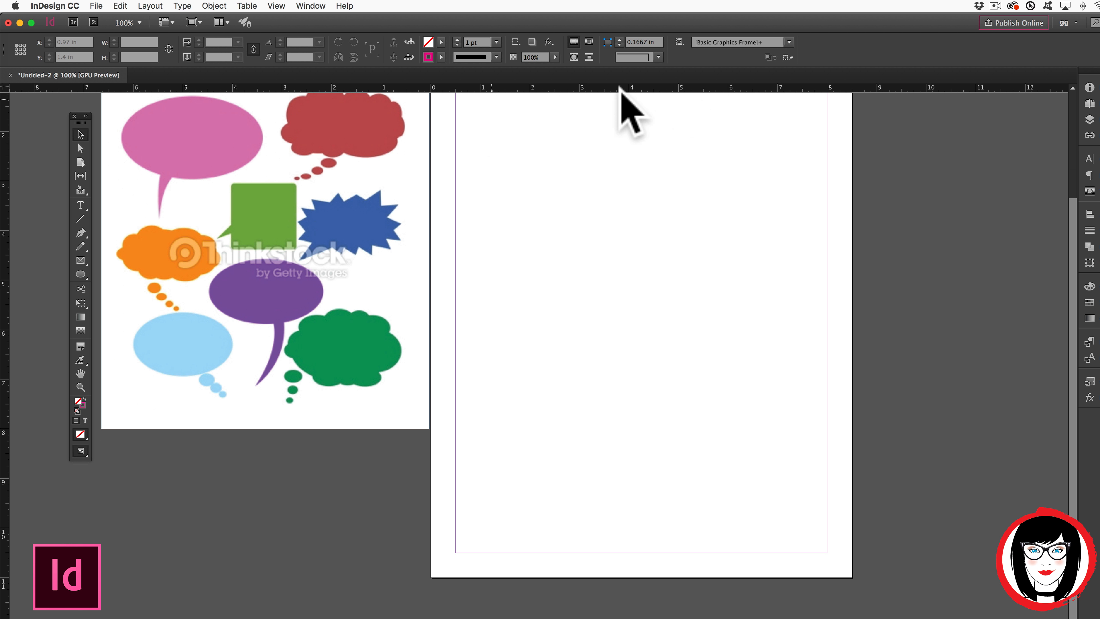
scroll(721, 418, "up", 3)
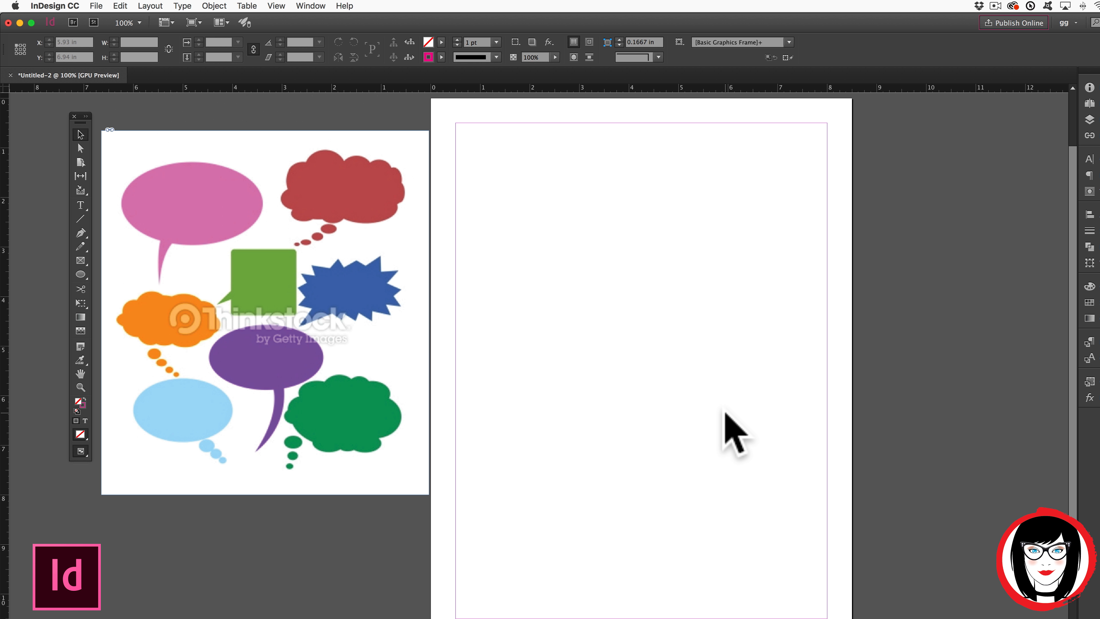
left_click(93, 6)
mouse_move(89, 19)
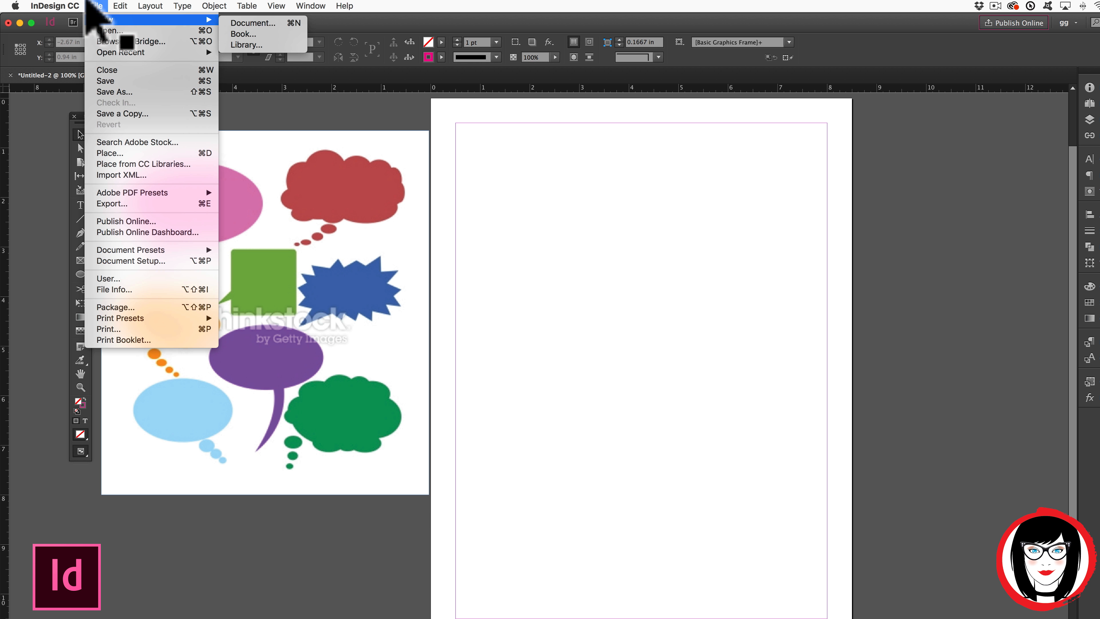
left_click(782, 341)
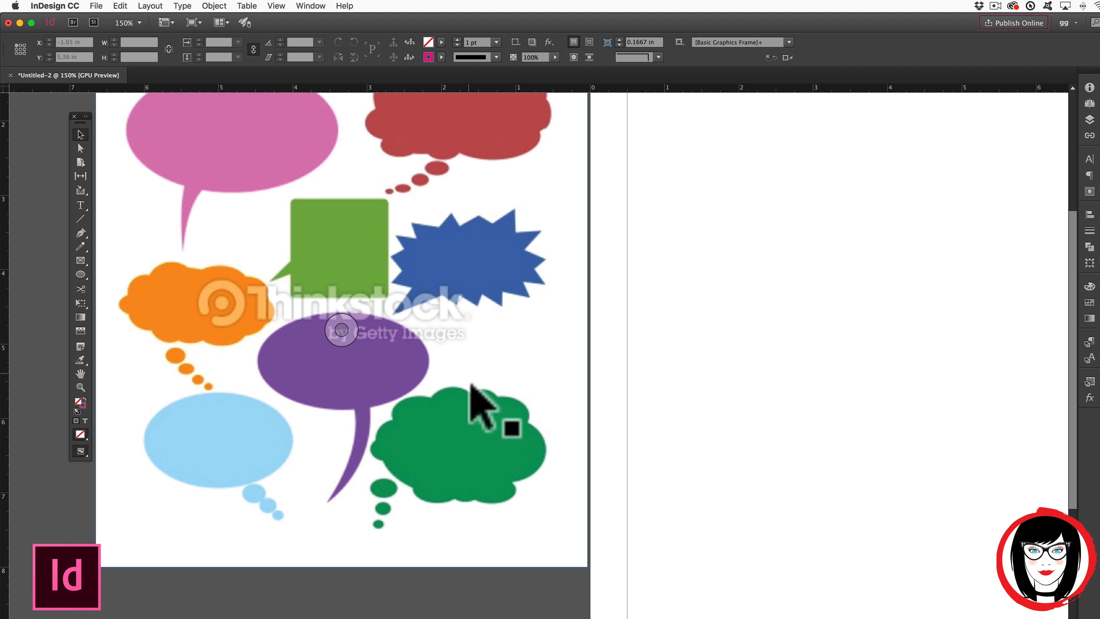
Draw an ellipse about 2.47 by 1.6 in on the blank page, level with the light blue reference bubble, and deselect it.
left_click(561, 573)
scroll(811, 422, "down", 5)
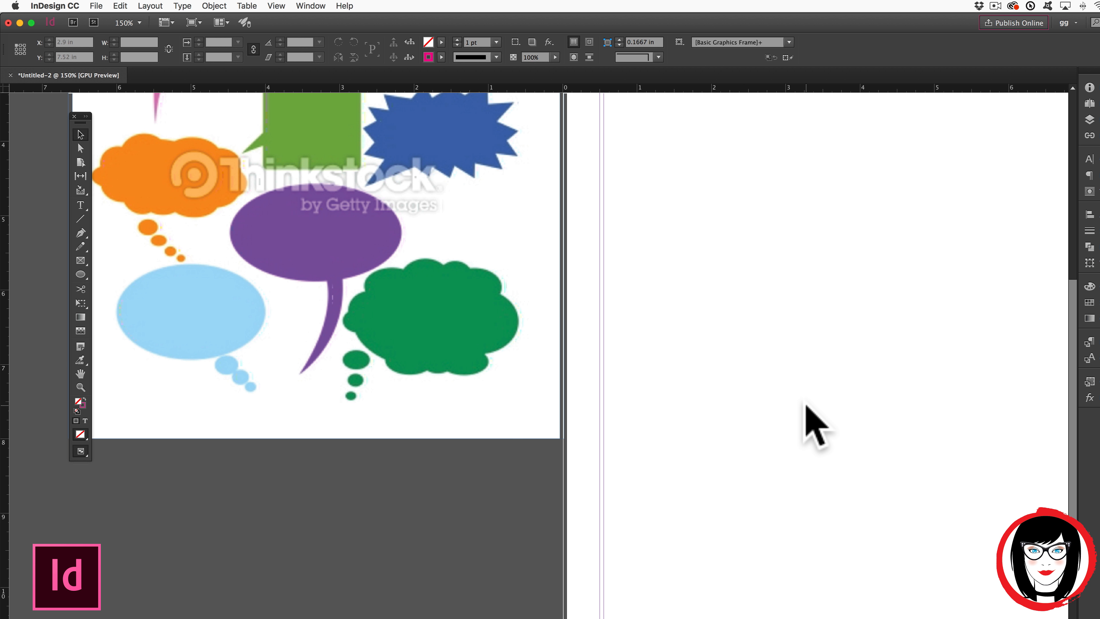
scroll(811, 423, "right", 3)
scroll(806, 407, "left", 3)
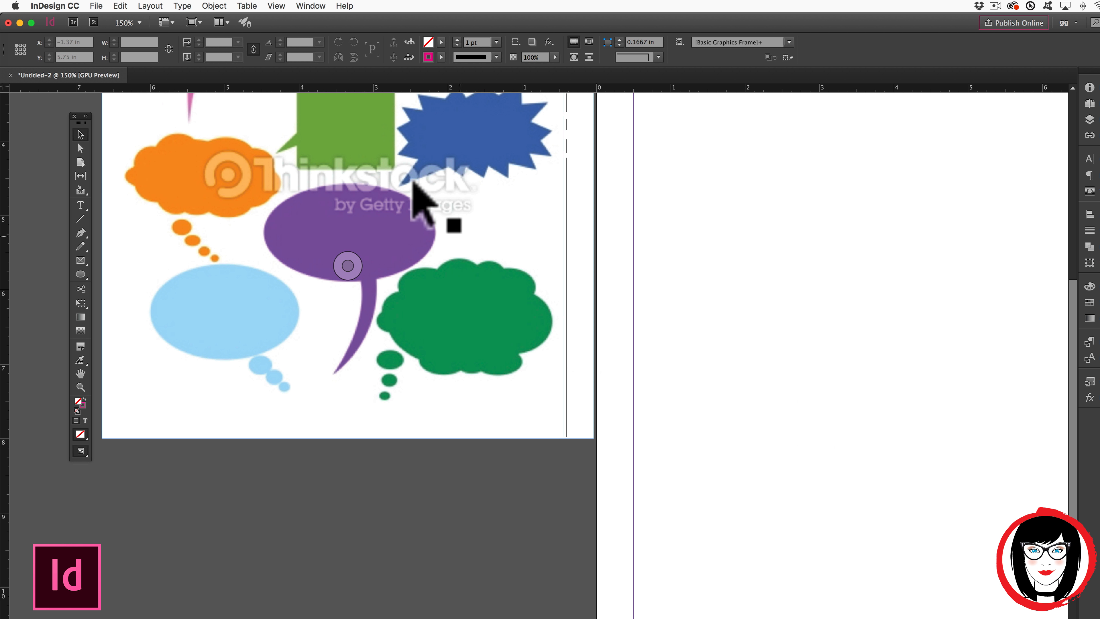
left_click(455, 474)
left_click(81, 275)
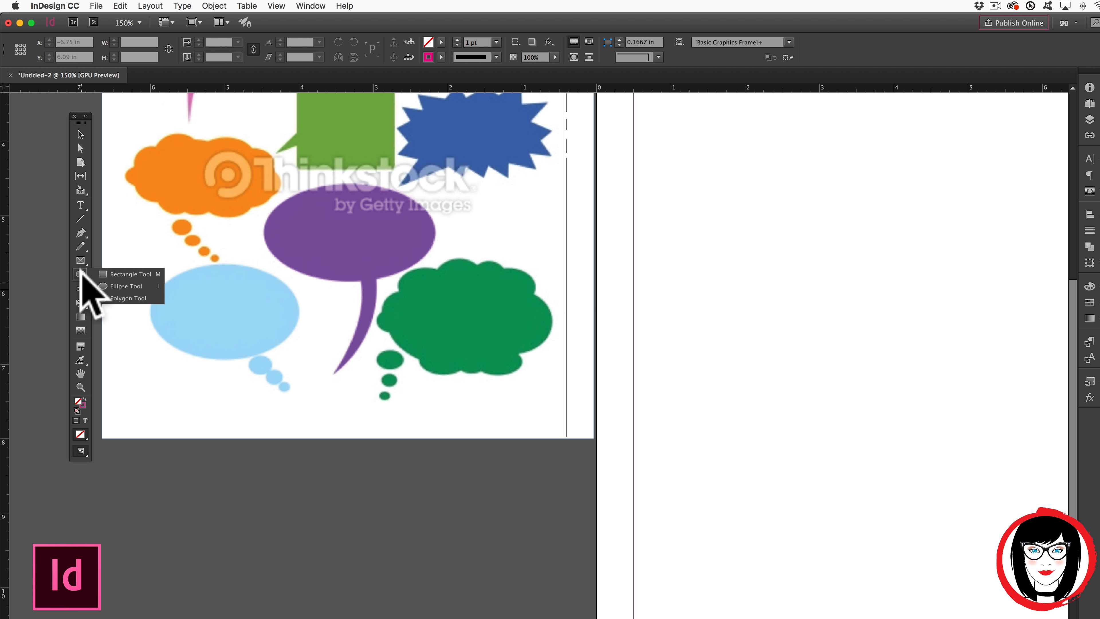
left_click(115, 286)
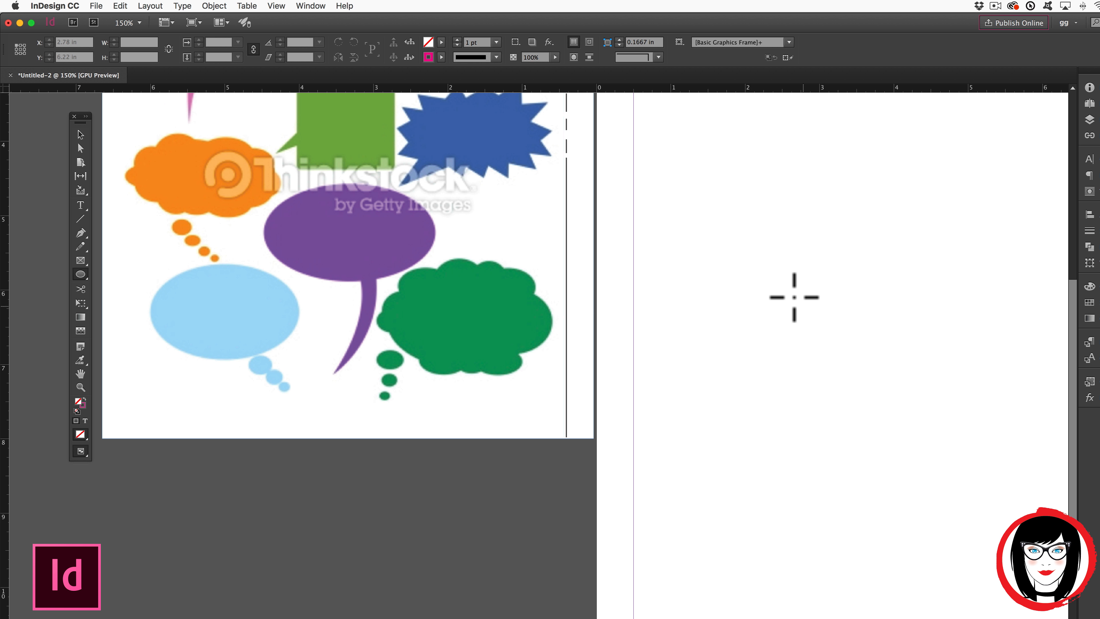
scroll(794, 298, "up", 1)
mouse_move(661, 256)
left_mouse_down()
mouse_move(856, 348)
mouse_move(845, 376)
left_mouse_up()
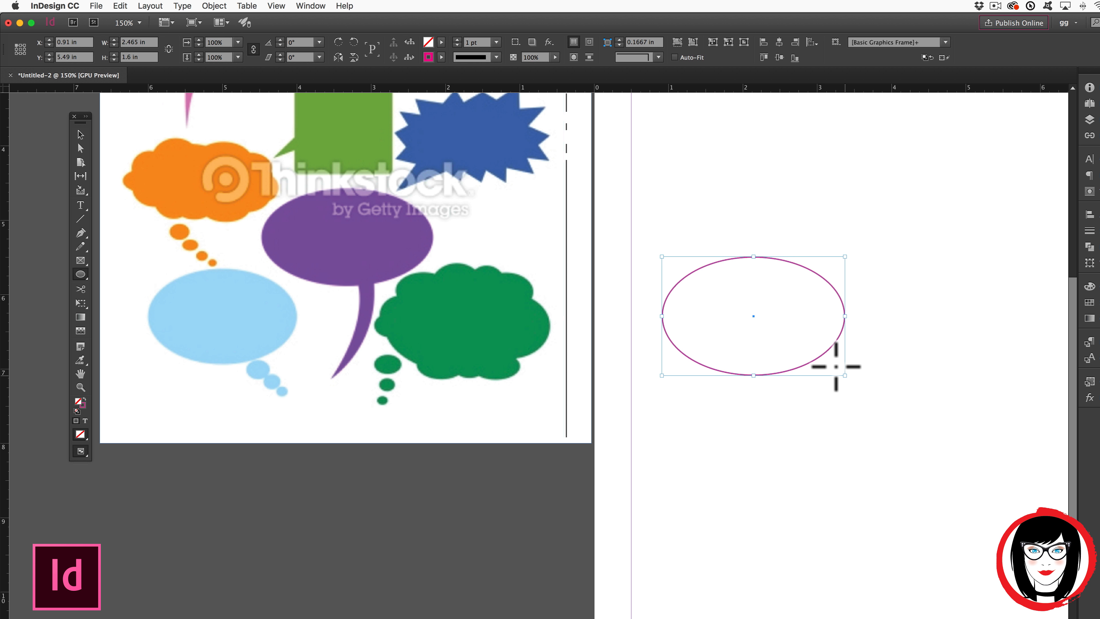
left_click(81, 134)
left_click(788, 239)
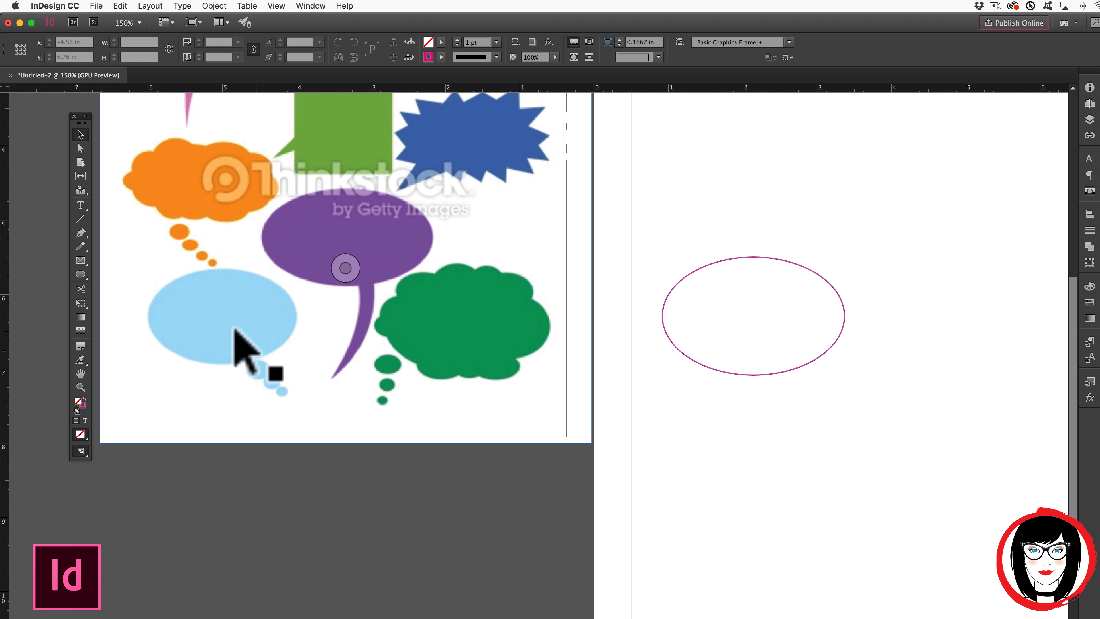
Fill the new ellipse with the light blue sampled from the reference thought bubble using the Eyedropper tool.
left_click(822, 356)
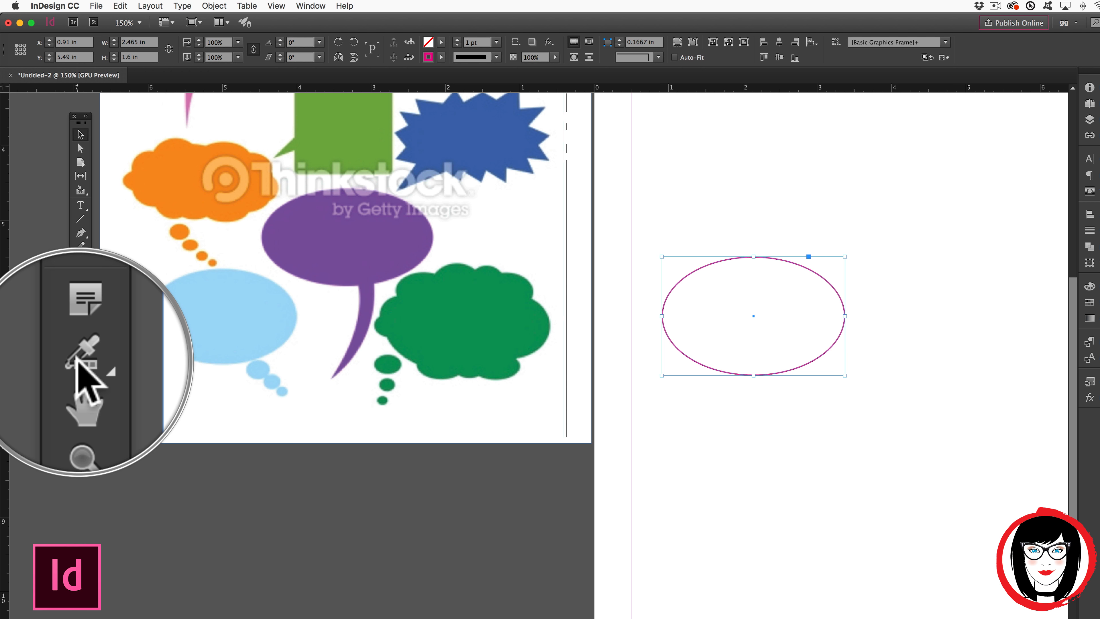
left_click_drag(79, 360, 130, 369)
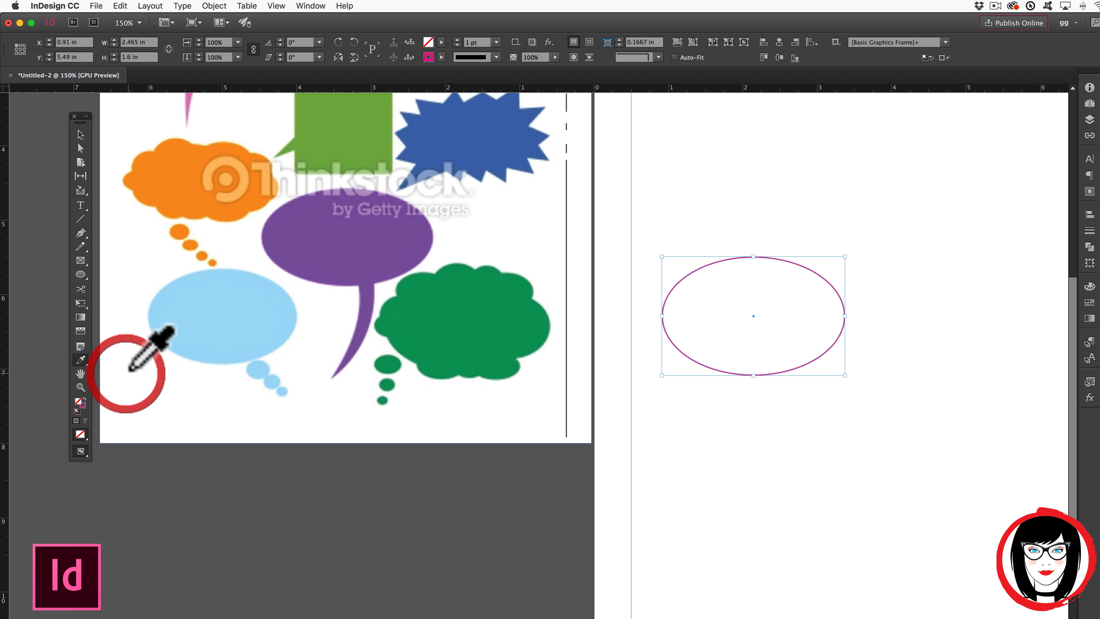
left_click(256, 311)
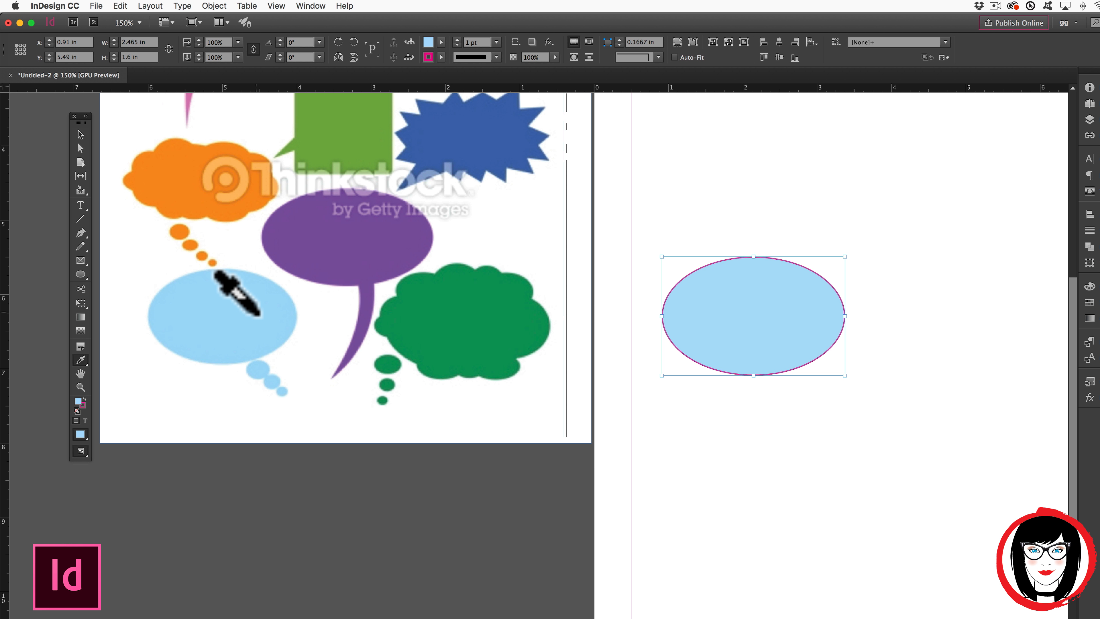
left_click(80, 135)
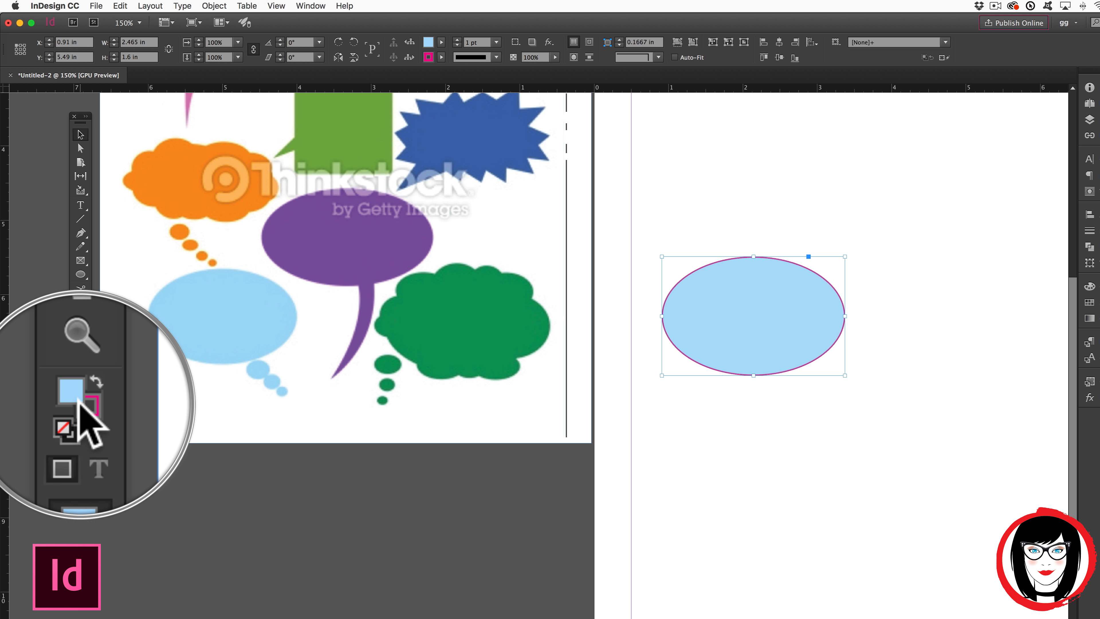
Remove the magenta stroke from the light blue ellipse by setting its stroke to None, and deselect it.
key("x")
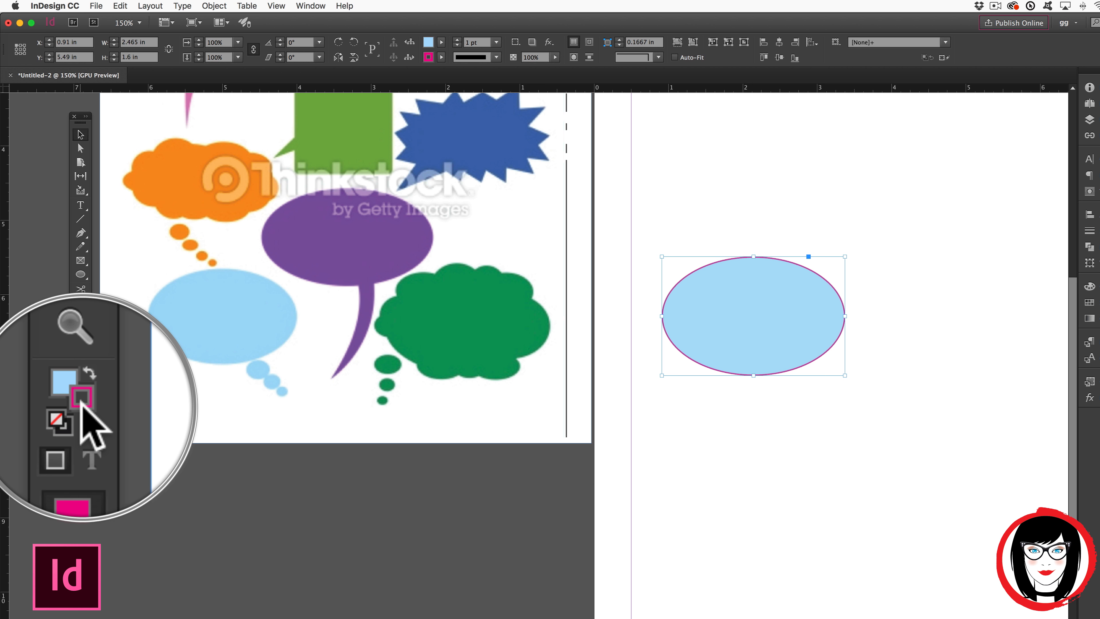
left_click(441, 57)
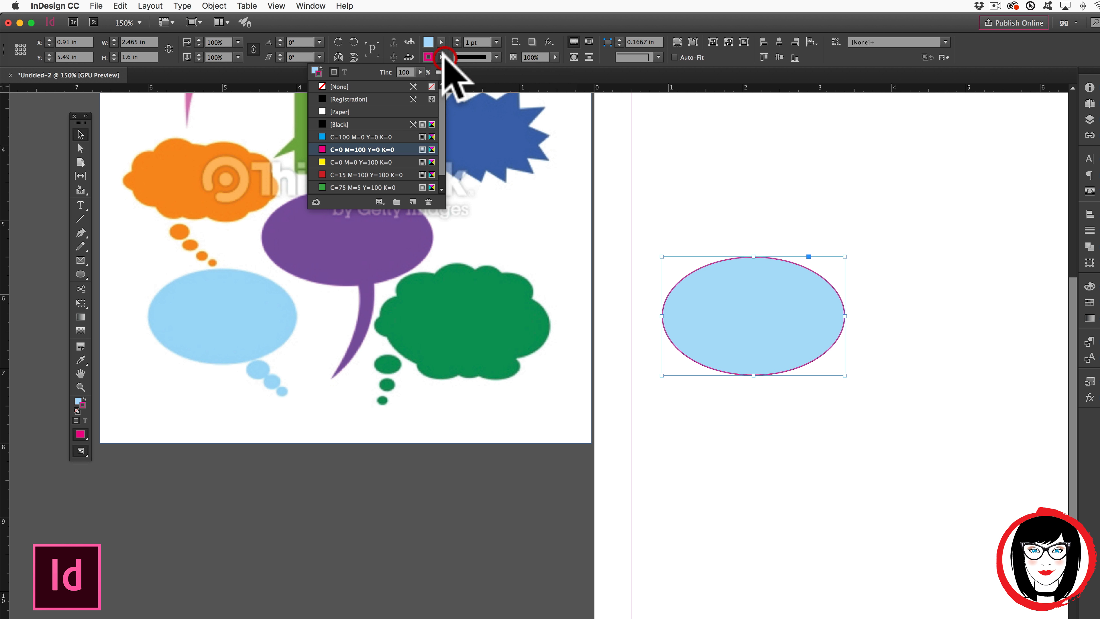
left_click(354, 85)
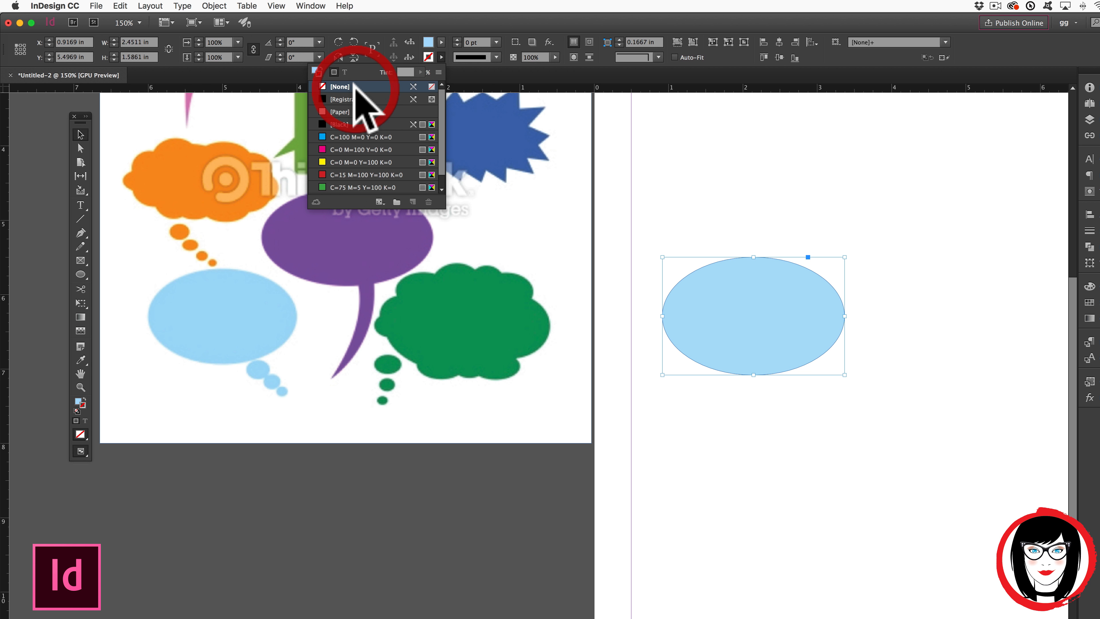
left_click(970, 529)
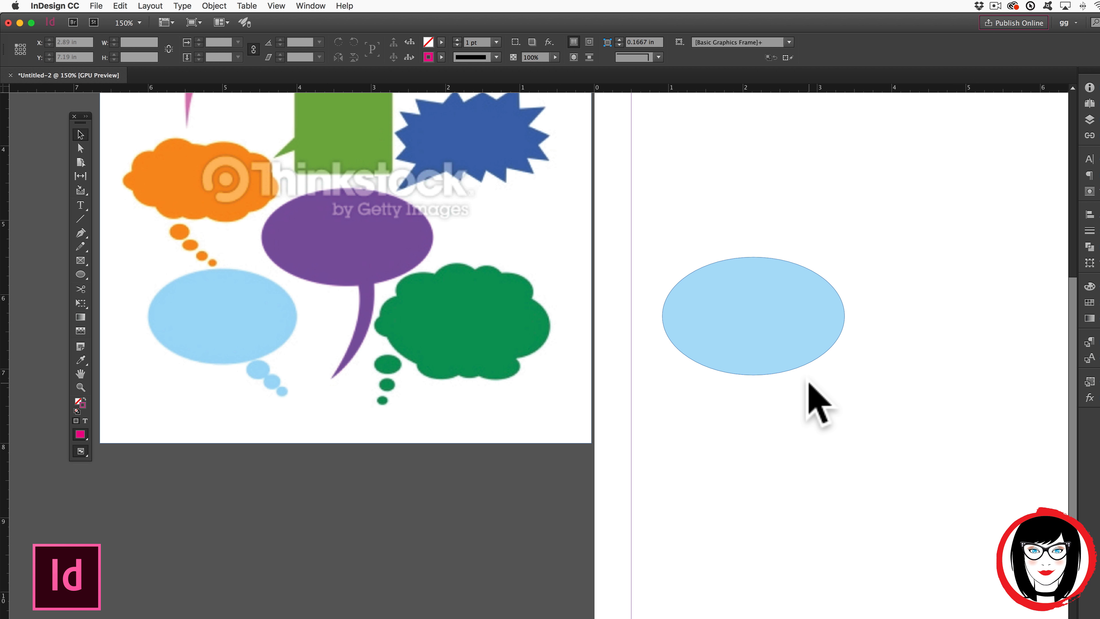
Duplicate the light blue ellipse and place the copy below and to the right of the original.
left_click(775, 334)
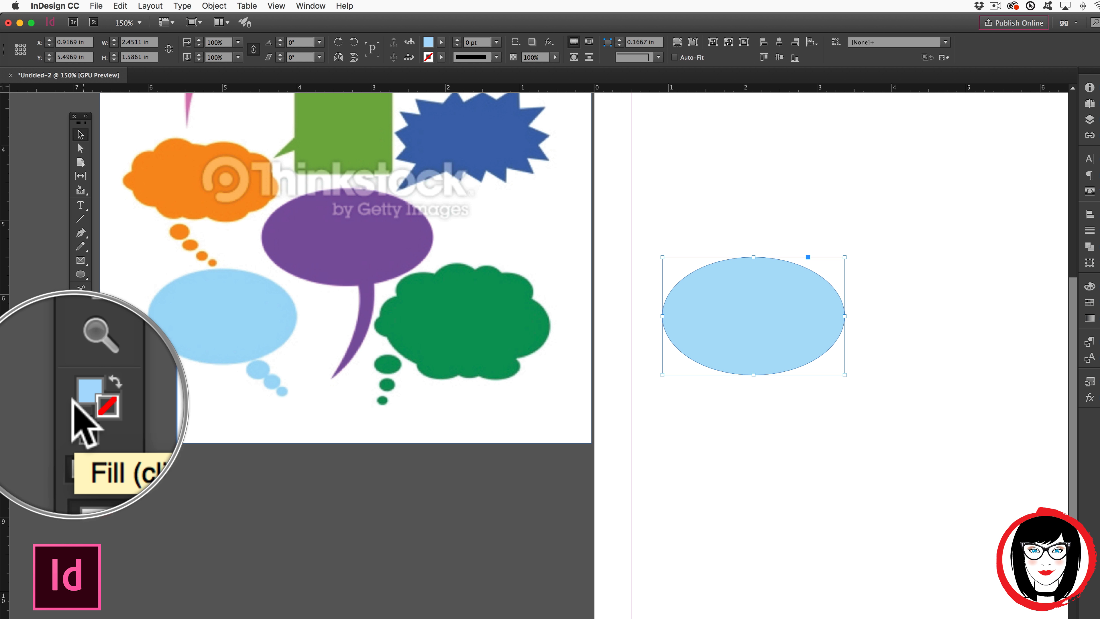
left_click(351, 474)
left_click(782, 326)
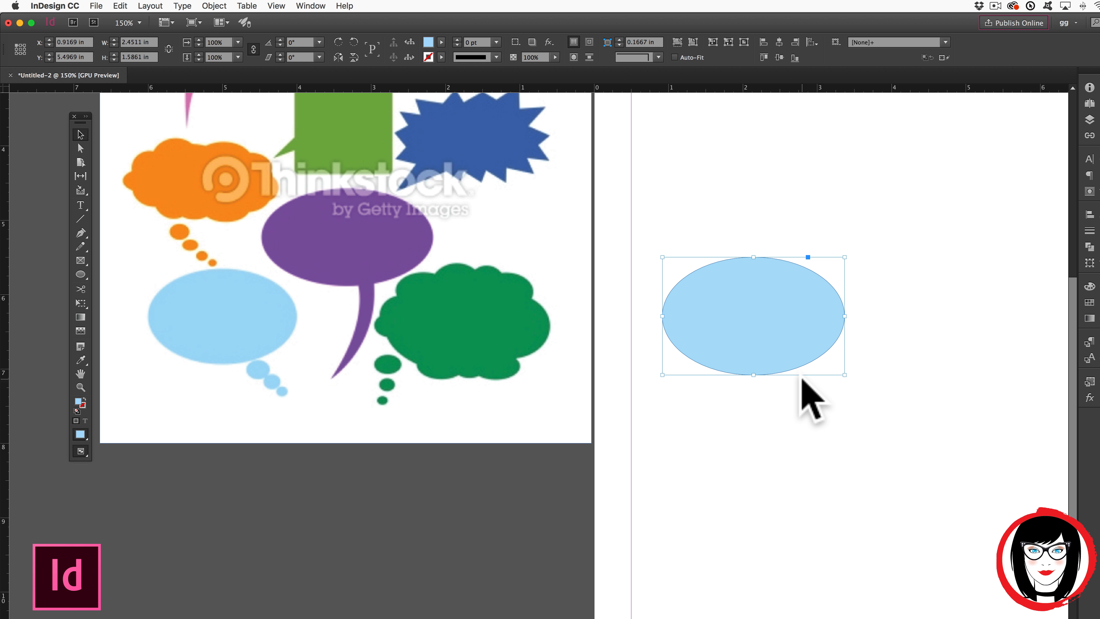
key("super+c")
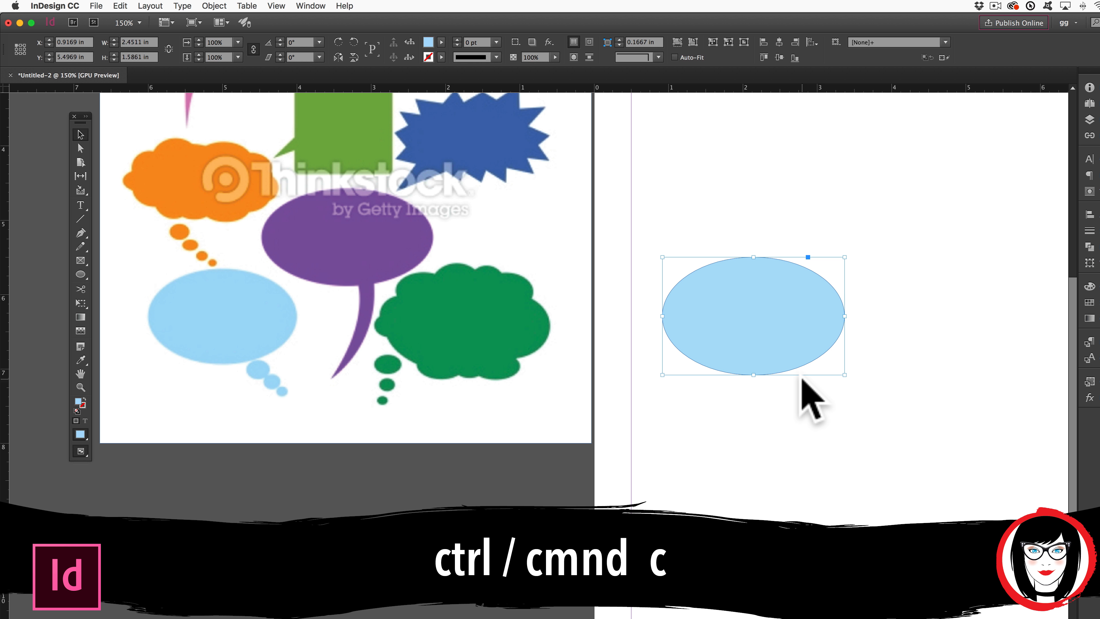
key("super+v")
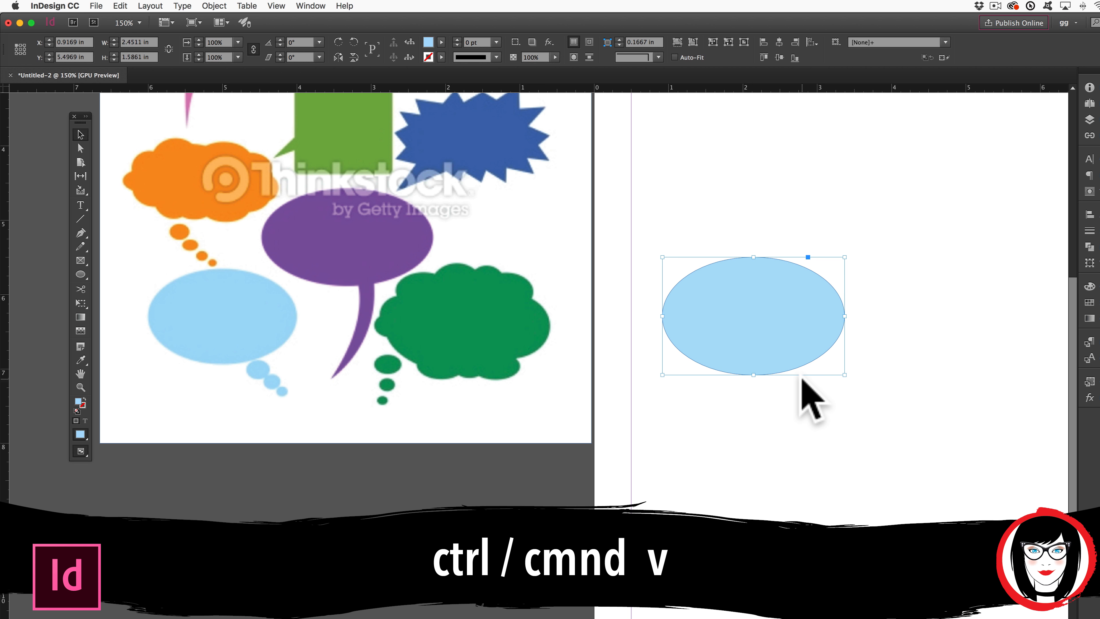
key("super+v")
left_click_drag(474, 381, 789, 421)
left_click_drag(789, 373, 784, 403)
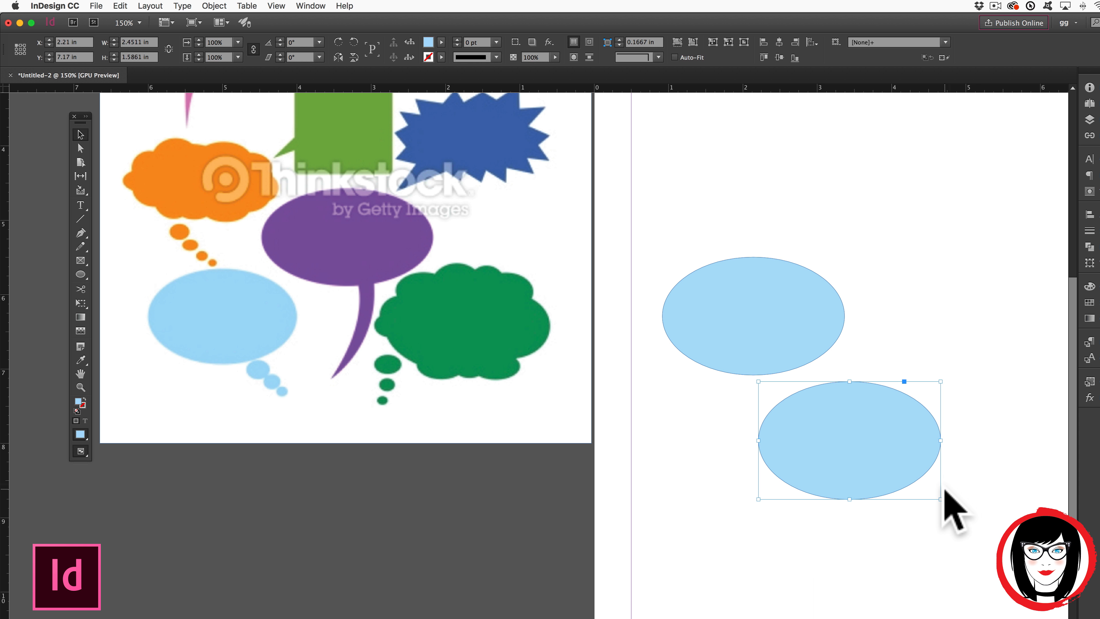
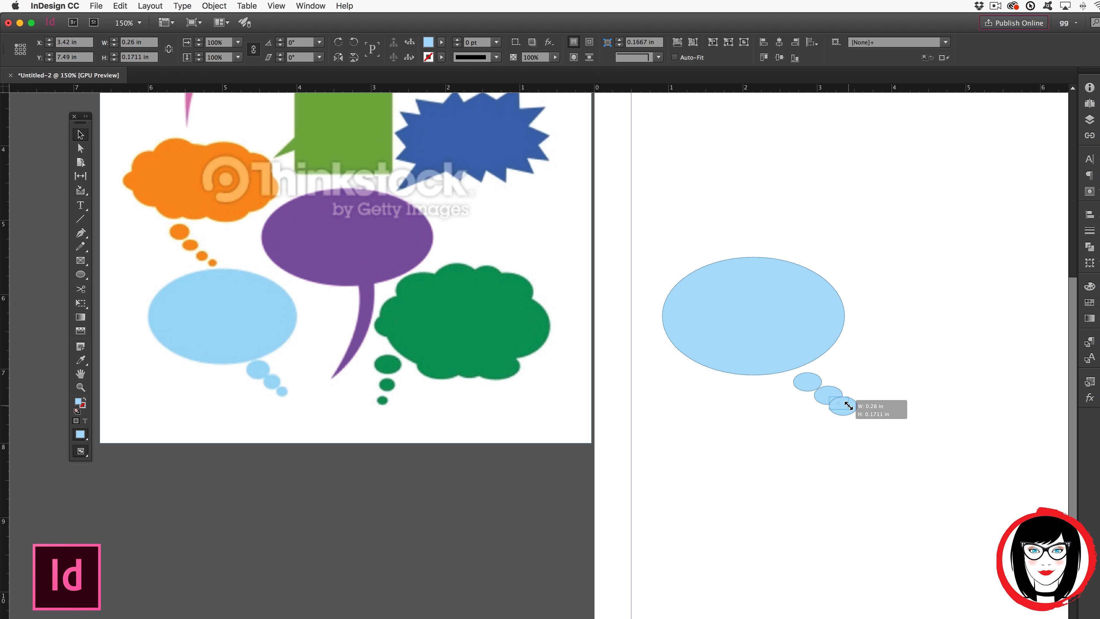
Resize and reposition the small ellipses so they form a trail from the large ellipse's lower right edge, as in the reference.
left_click(825, 397)
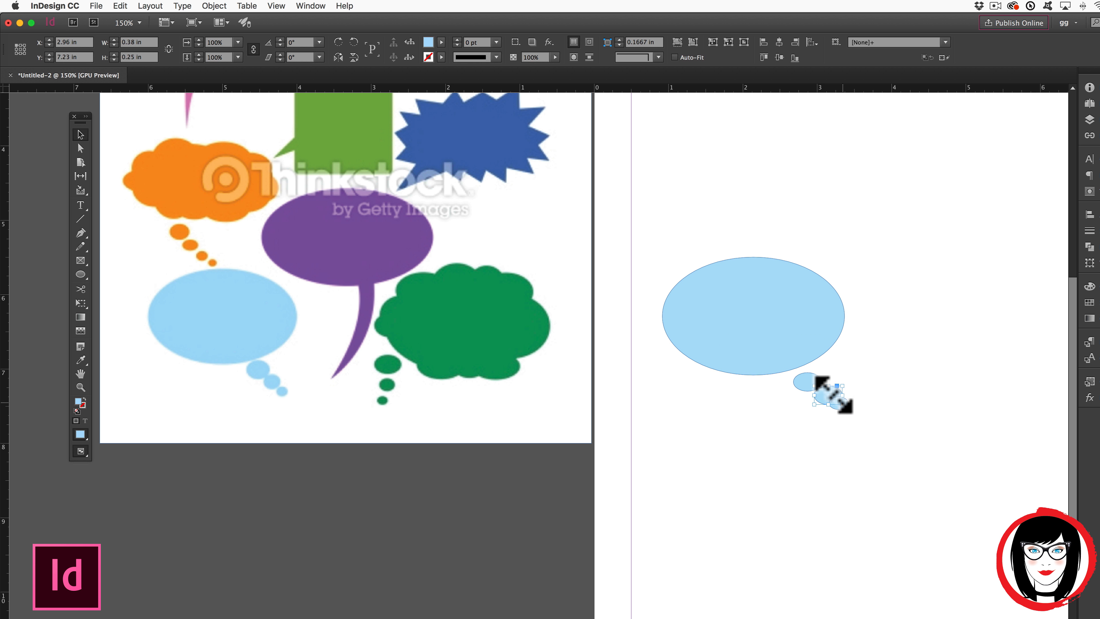
mouse_move(833, 394)
left_mouse_down()
mouse_move(904, 384)
mouse_move(823, 388)
mouse_move(843, 398)
left_mouse_up()
left_click(926, 426)
left_click_drag(927, 454, 807, 375)
left_click(879, 408)
scroll(962, 452, "right", 1)
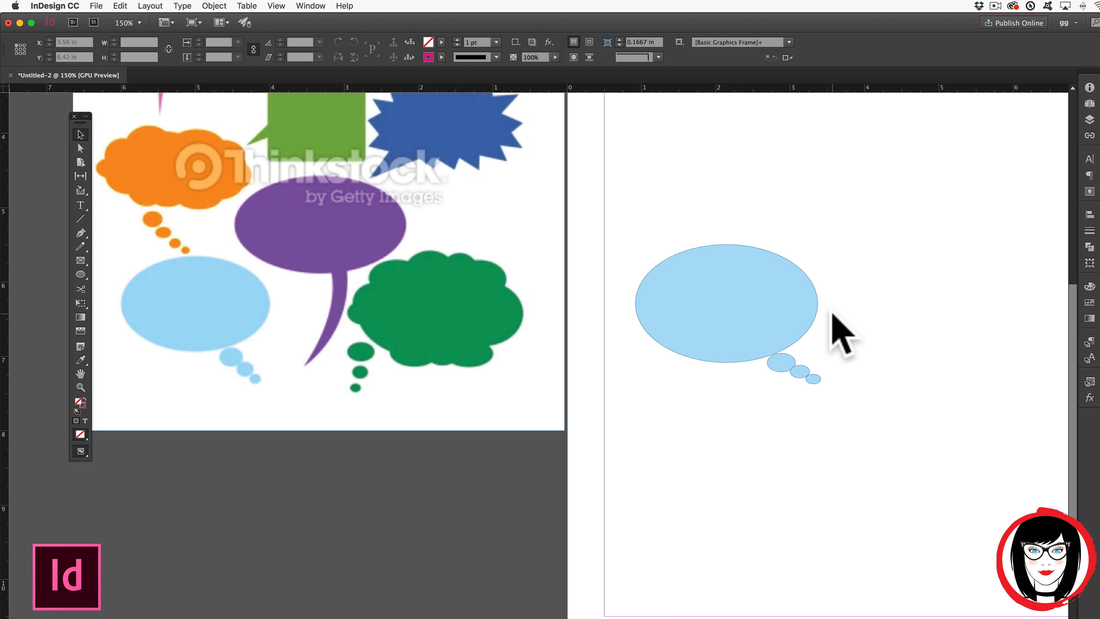
Lock the stock reference image in place on the pasteboard and try to move it.
left_click(303, 394)
scroll(465, 405, "left", 2)
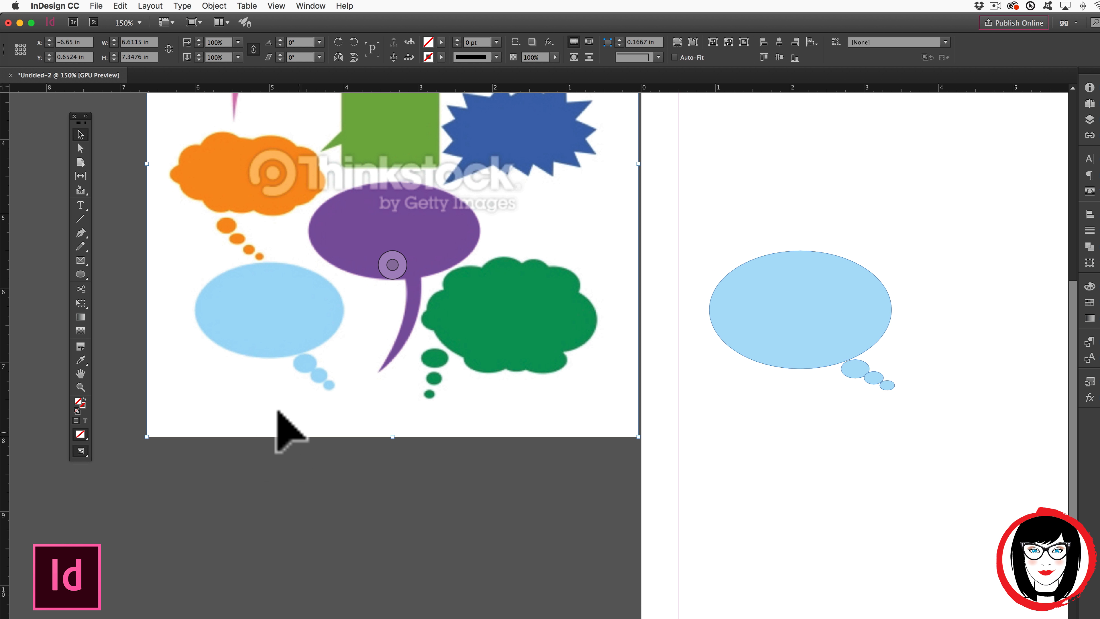
left_click(214, 6)
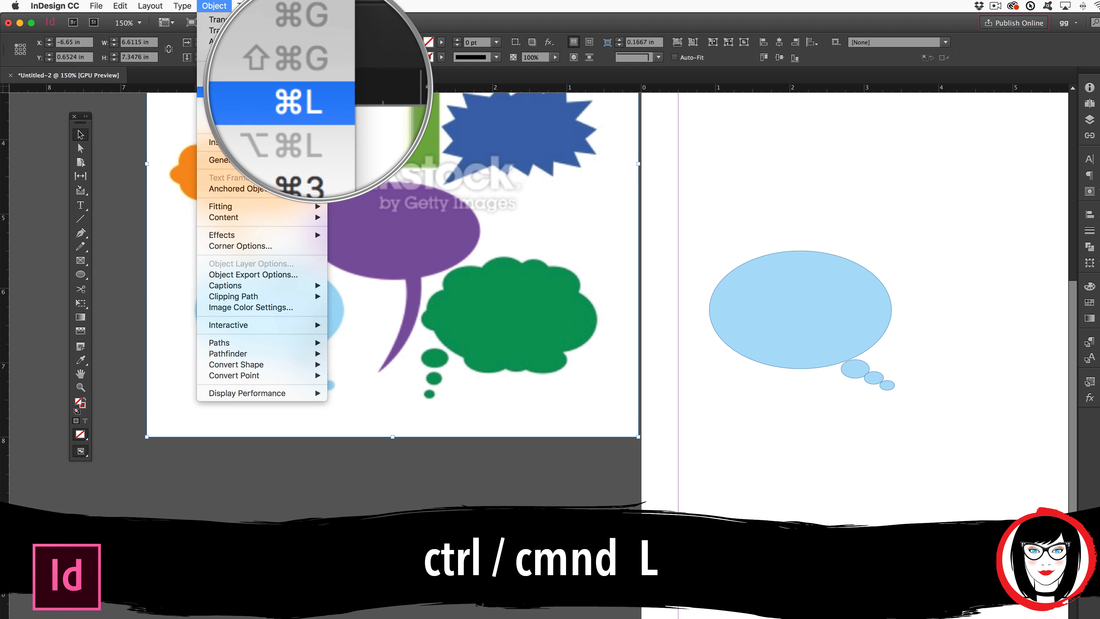
left_click(259, 92)
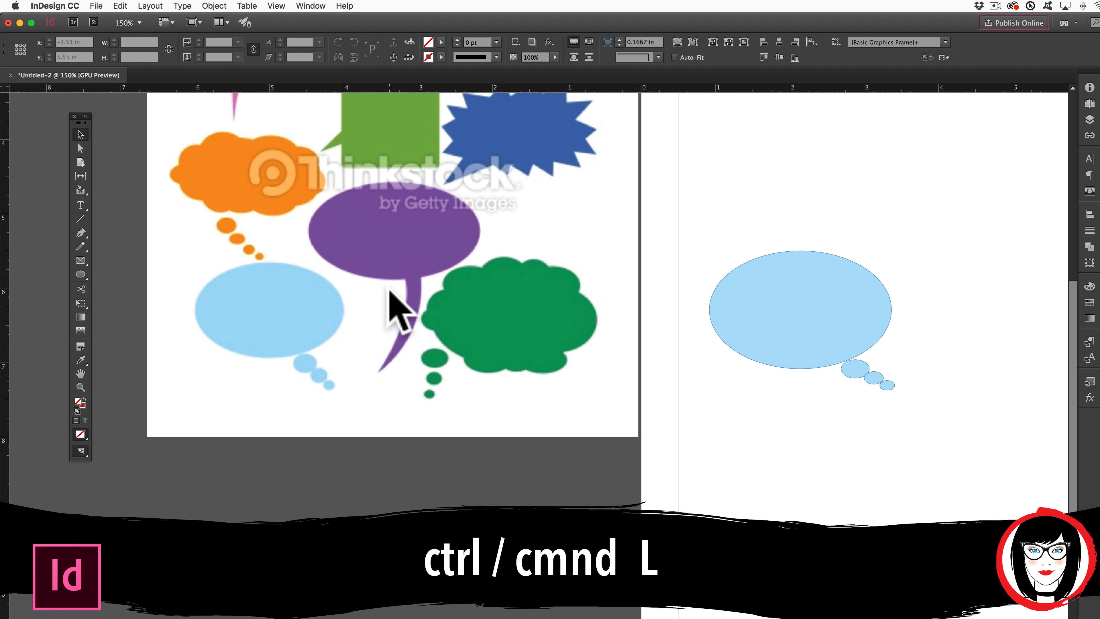
left_click_drag(437, 409, 265, 276)
left_click_drag(543, 408, 390, 303)
left_click_drag(527, 449, 354, 294)
left_click(578, 318)
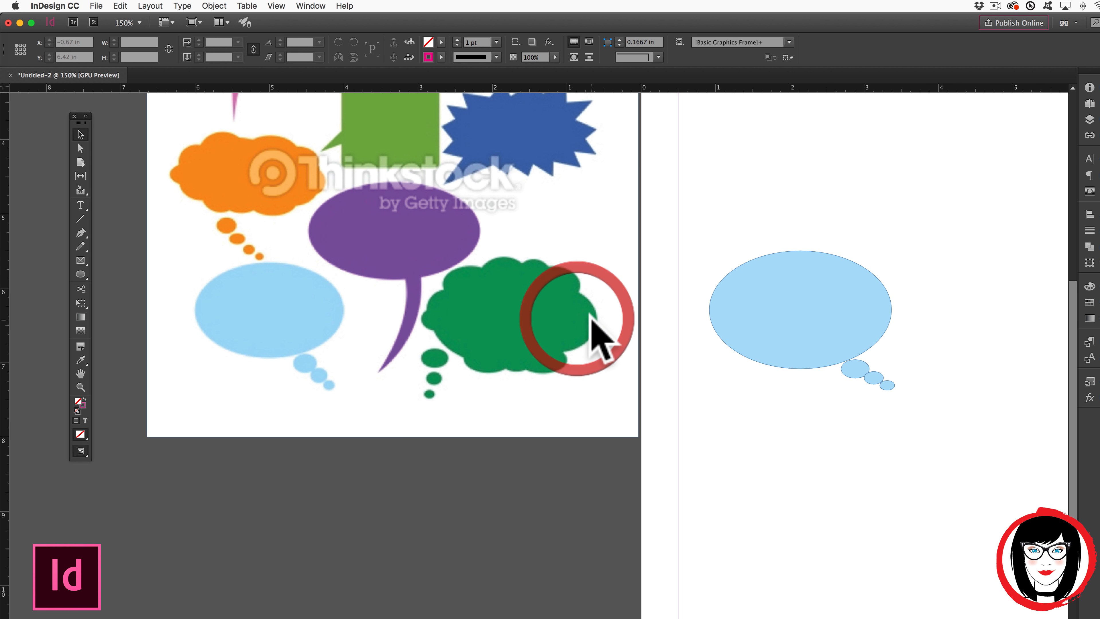
Draw an unfilled ellipse about 2.08 by 1.26 in over the light blue reference bubble and align it with the bubble's upper left edge.
left_click_drag(80, 272, 109, 283)
mouse_move(204, 273)
left_mouse_down()
mouse_move(376, 381)
mouse_move(358, 367)
left_mouse_up()
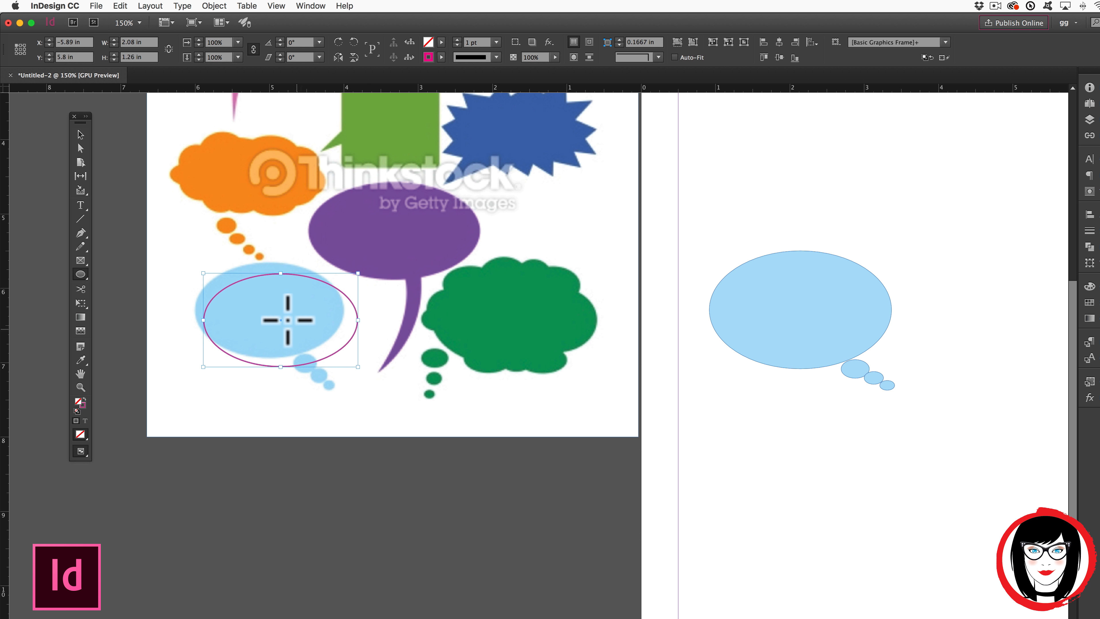
left_click(78, 134)
left_click_drag(283, 323, 275, 307)
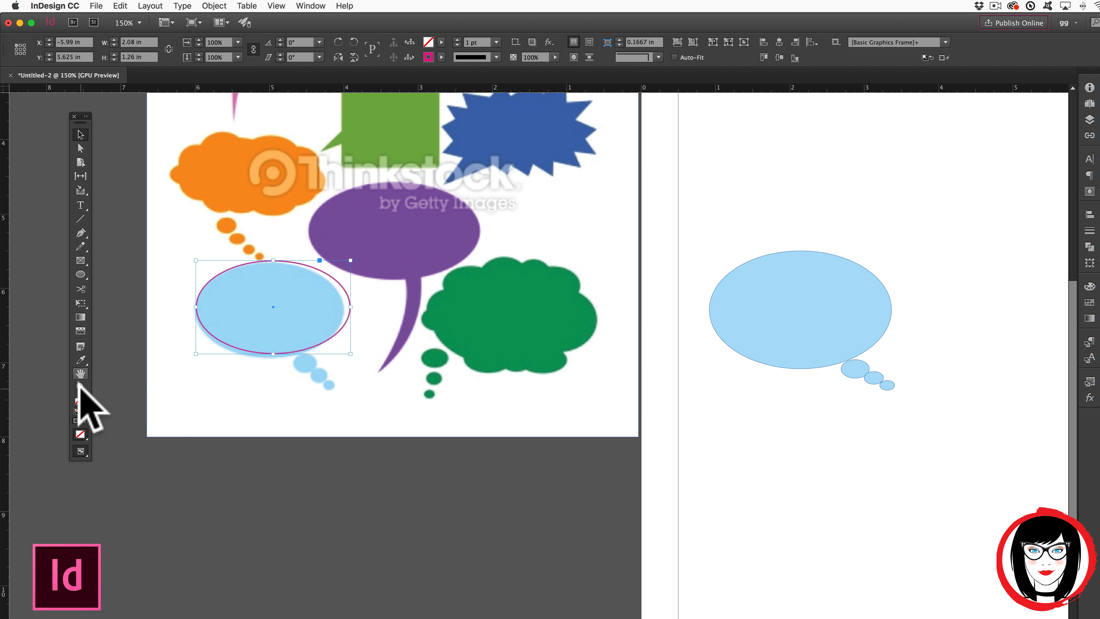
Resize the traced ellipse to about 2.01 by 1.275 in to match the light blue reference bubble, and deselect it.
left_click(81, 388)
left_click_drag(177, 228, 407, 380)
left_click(80, 373)
left_click_drag(463, 403, 441, 249)
left_click(80, 134)
left_click_drag(356, 186, 357, 191)
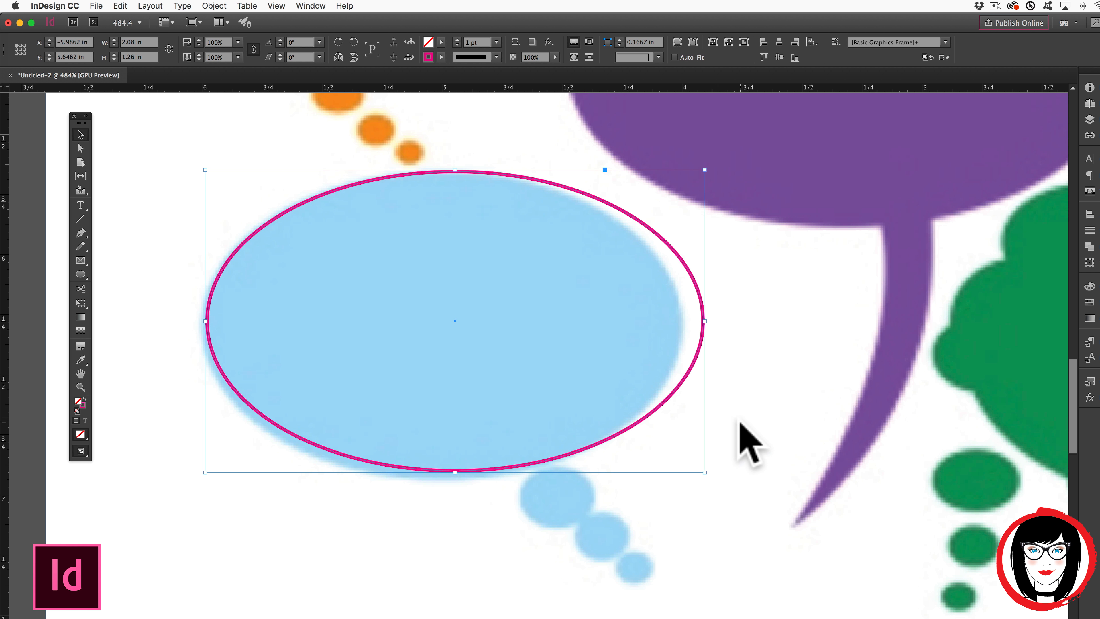
left_click_drag(697, 313, 681, 323)
left_click_drag(533, 431, 539, 434)
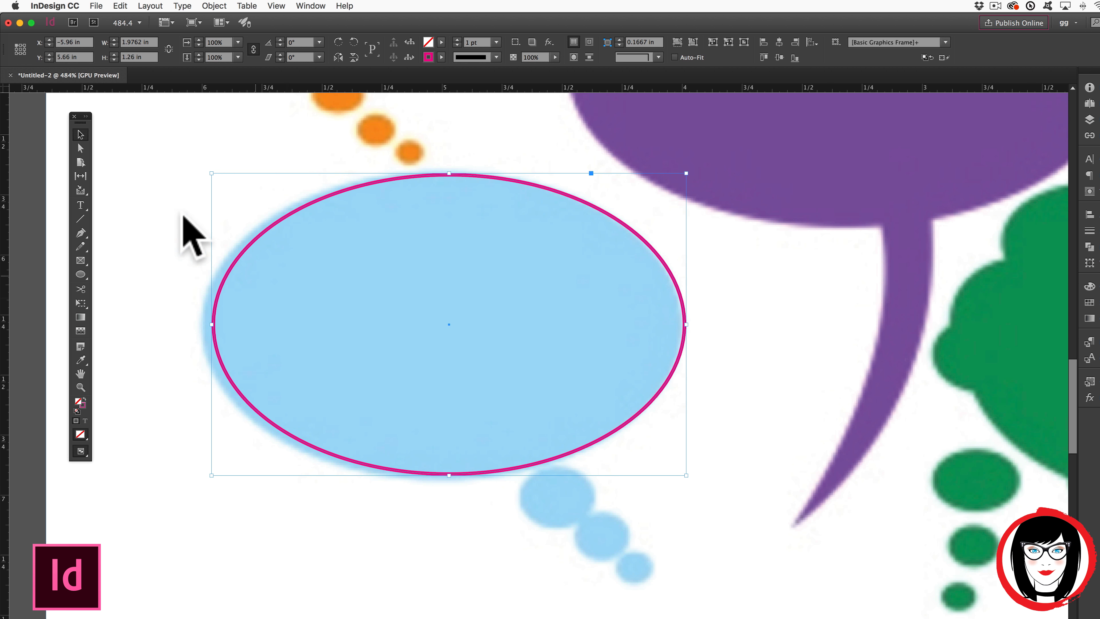
left_click_drag(209, 171, 203, 170)
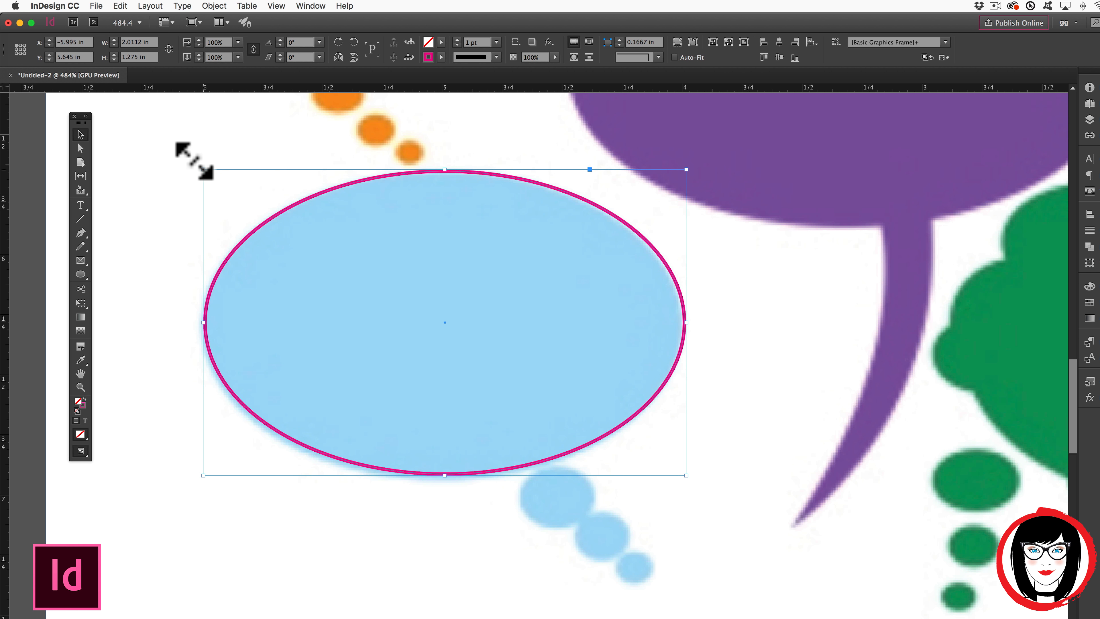
left_click(754, 364)
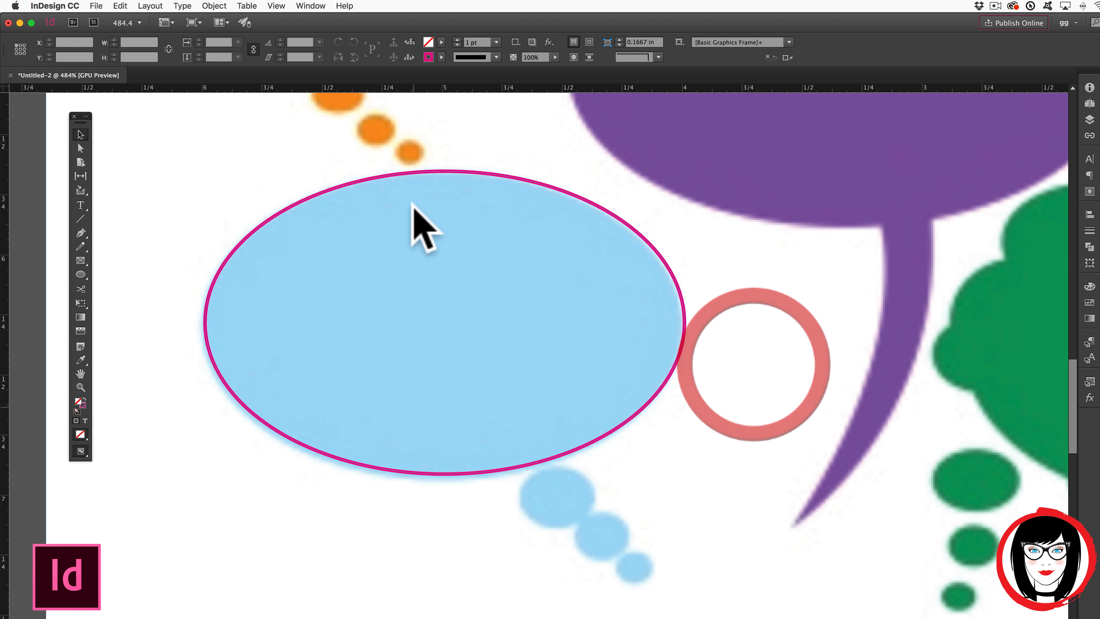
Nudge the traced ellipse slightly down and left to center it on the light blue reference bubble, and deselect it.
left_click(695, 469)
left_click(832, 453)
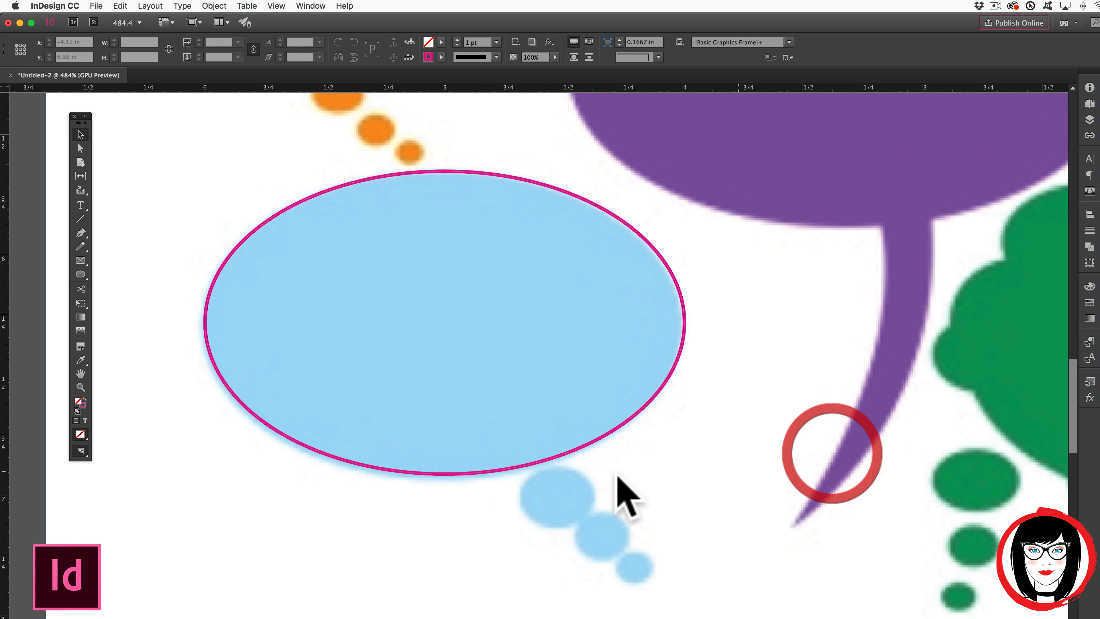
left_click(555, 460)
left_click_drag(555, 461, 555, 458)
key("Down")
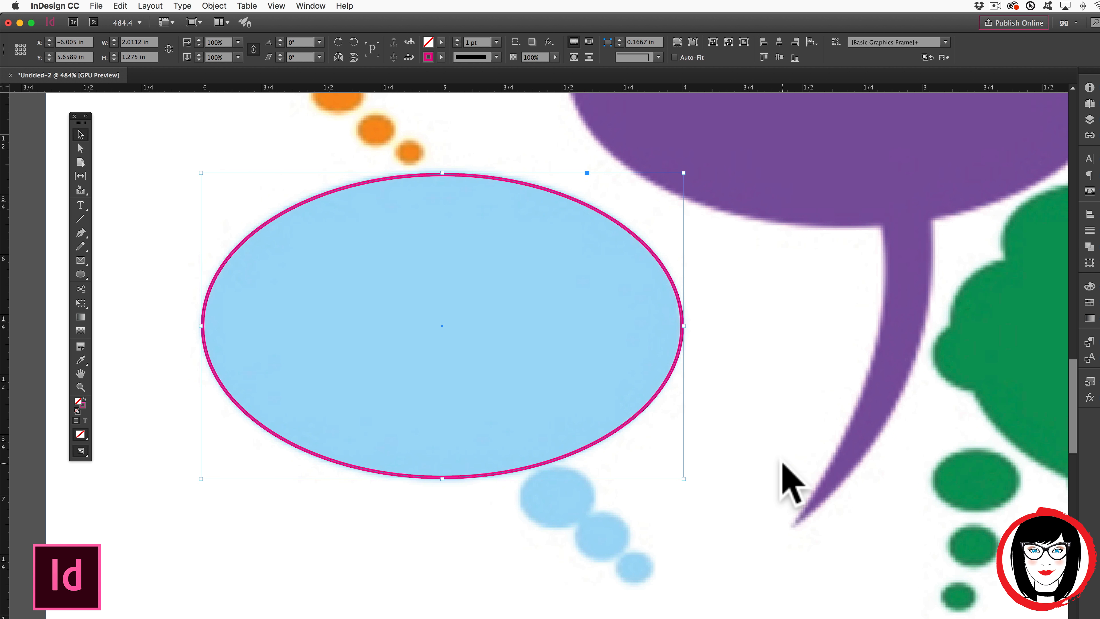
left_click(814, 450)
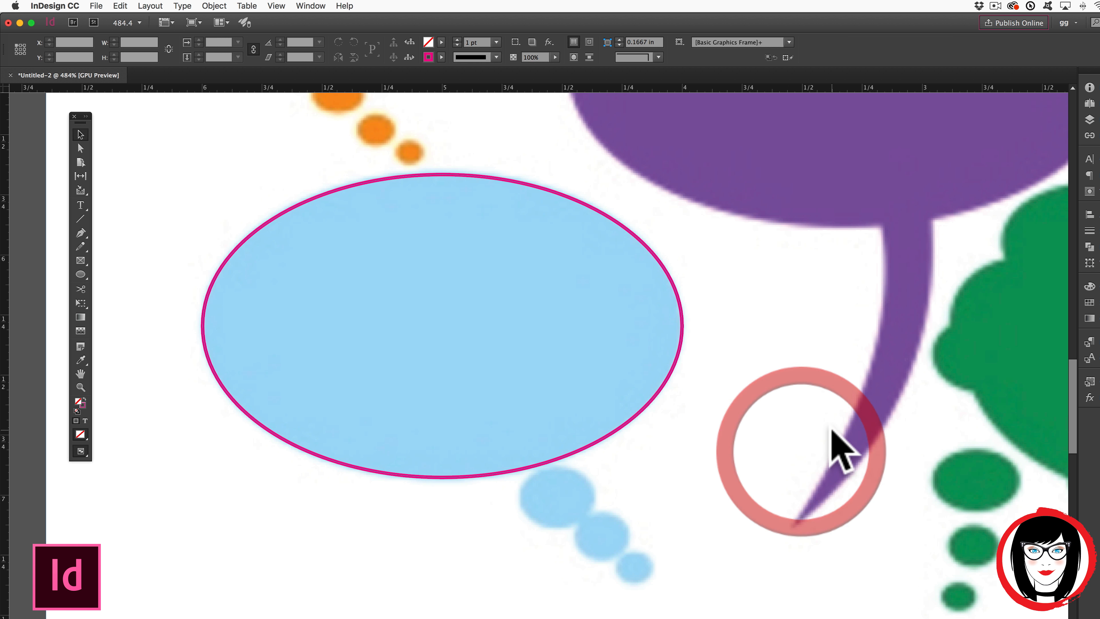
Draw an ellipse about 0.295 by 0.23 in and fit it over the reference bubble's first and largest tail circle.
scroll(831, 446, "down", 2)
left_click_drag(78, 271, 126, 286)
left_click_drag(545, 426, 615, 481)
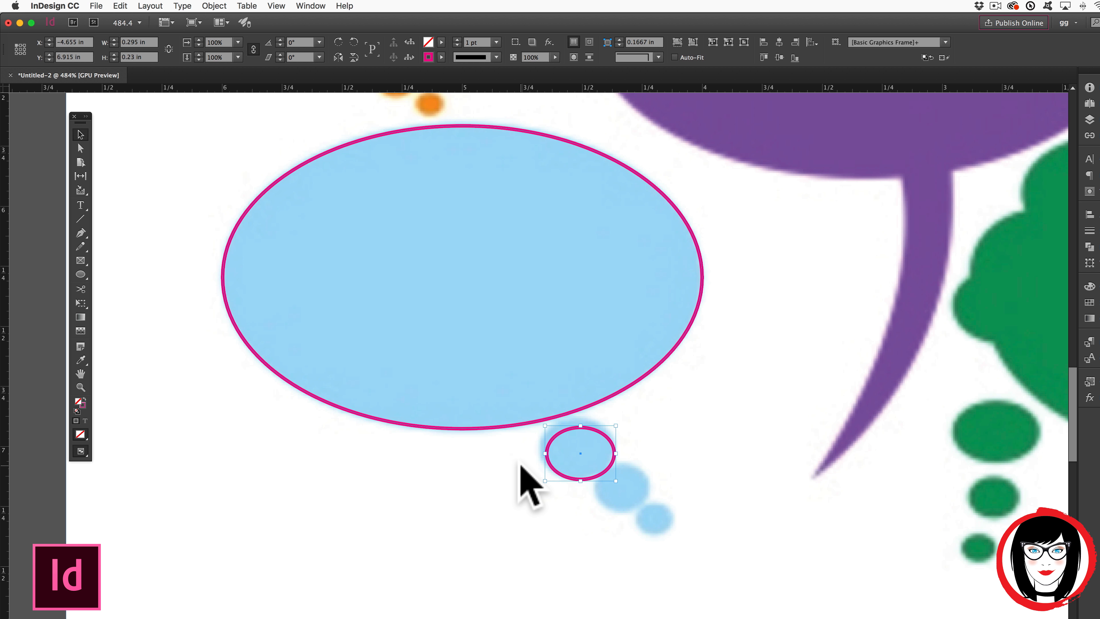
key("v")
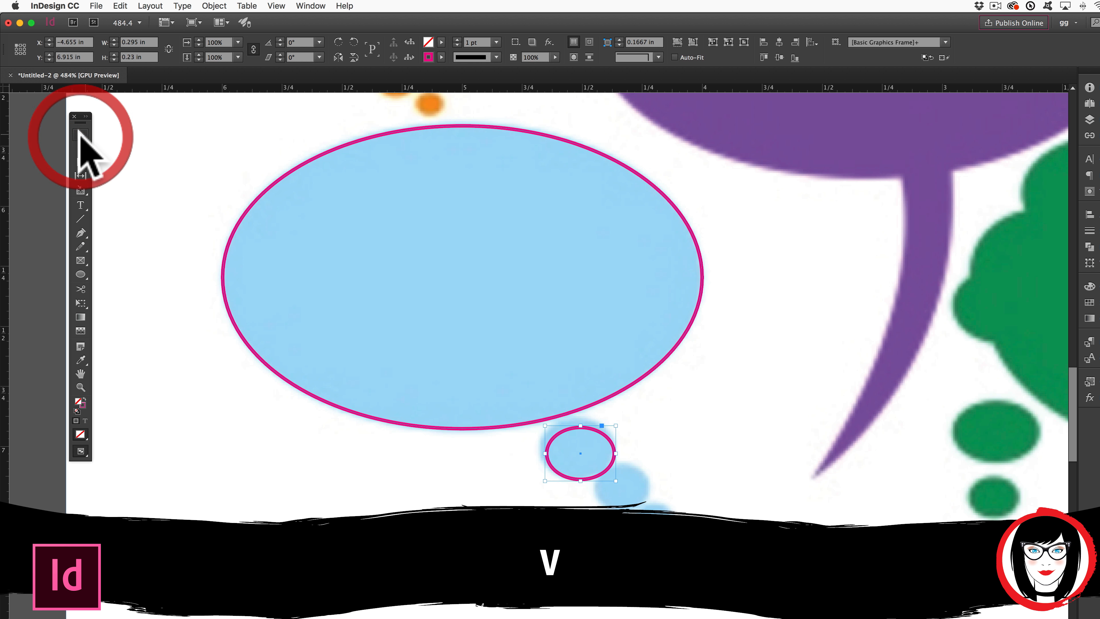
left_click_drag(597, 469, 597, 464)
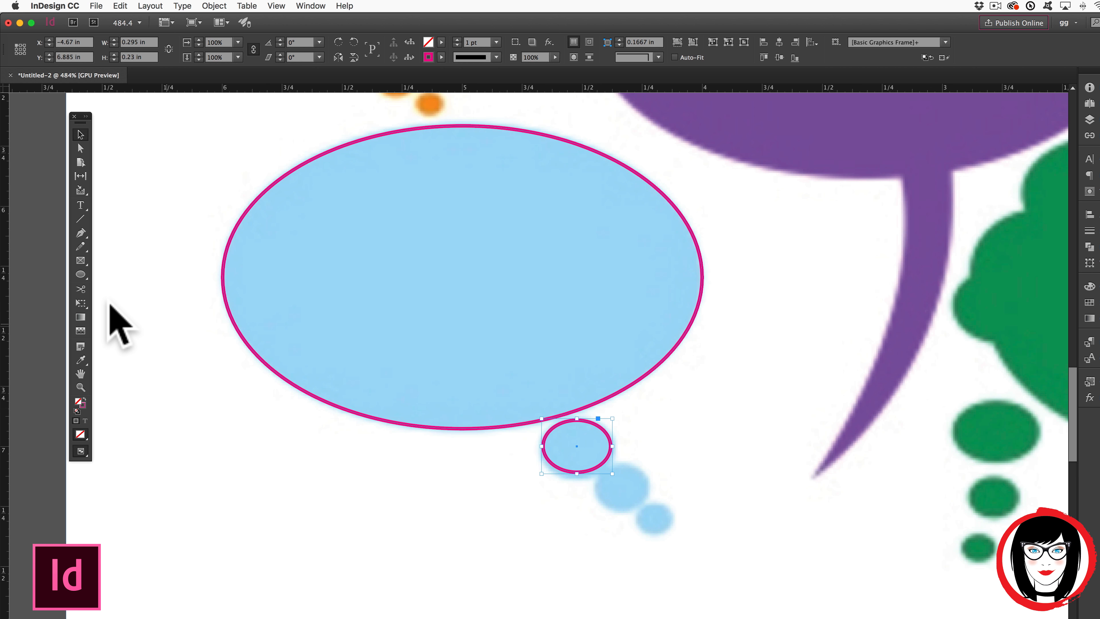
Draw an ellipse about 0.22 by 0.18 in over the middle tail circle and shift it slightly right to fit.
left_click_drag(82, 272, 152, 287)
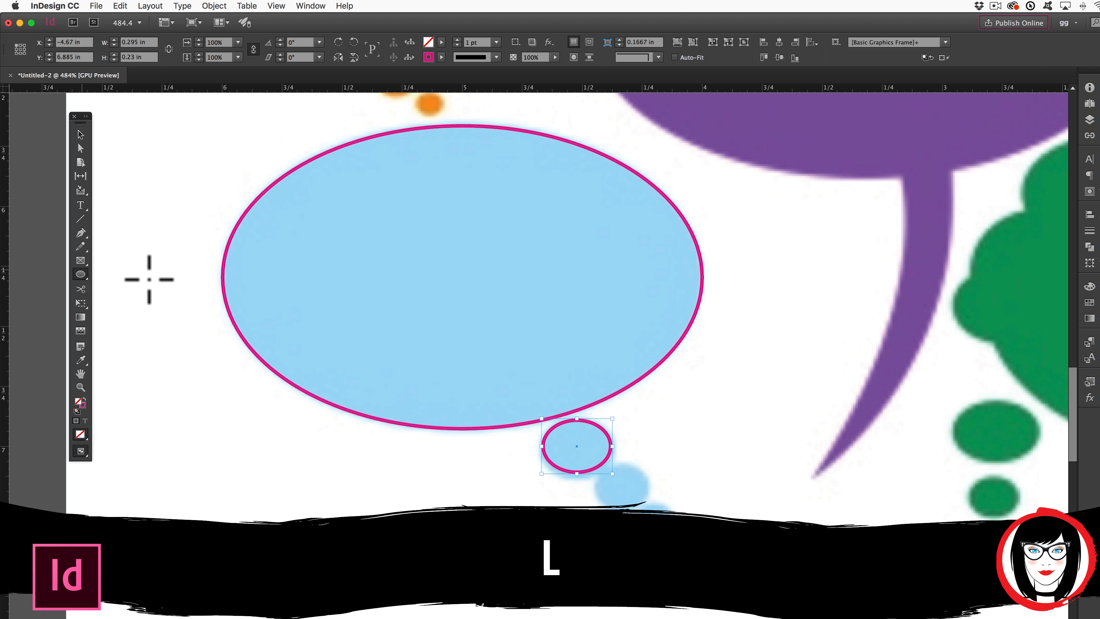
left_click_drag(642, 505, 591, 463)
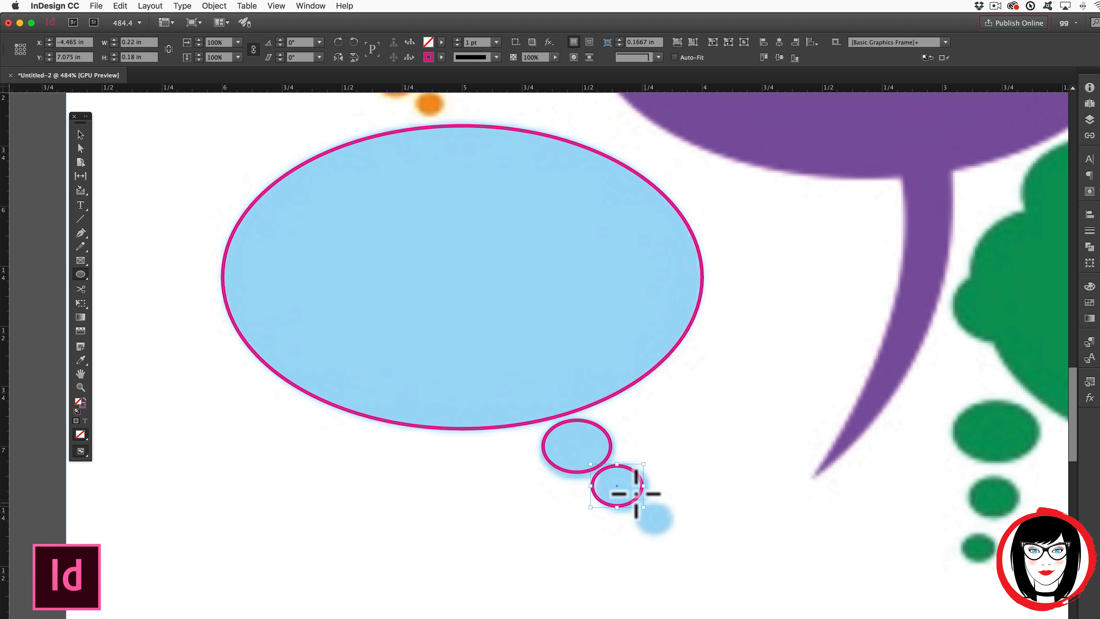
left_click_drag(641, 498, 641, 498)
key("v")
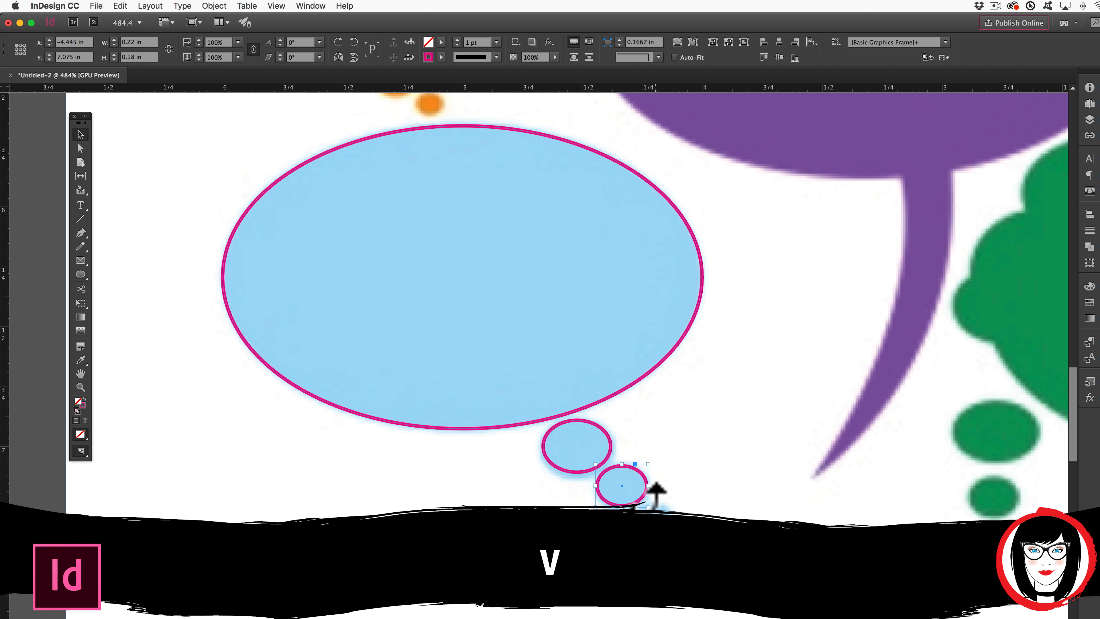
Draw an ellipse about 0.135 by 0.12 in over the last and smallest tail circle, and deselect it.
key("l")
left_click_drag(633, 499, 670, 513)
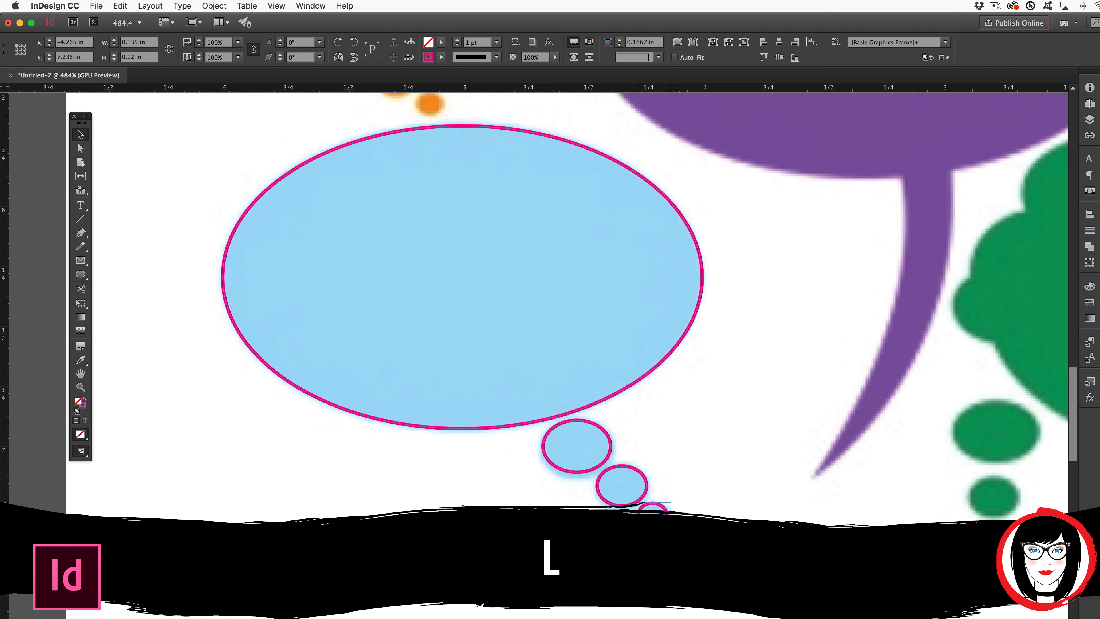
key("v")
left_click(709, 525)
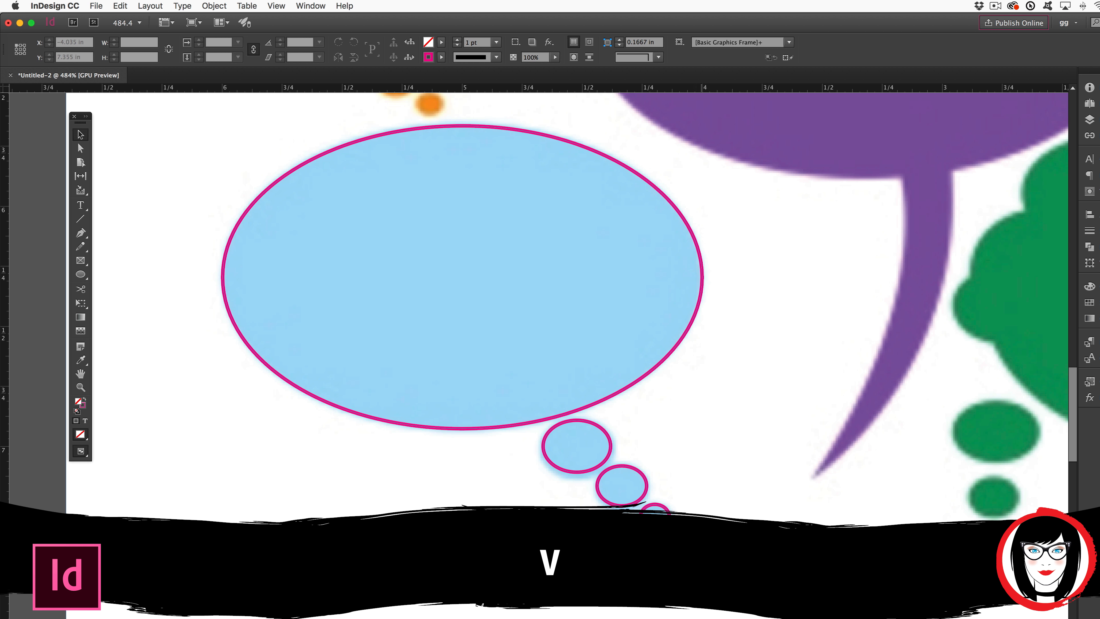
Select the large traced ellipse and its three tail circles together and group them.
scroll(650, 550, "right", 1)
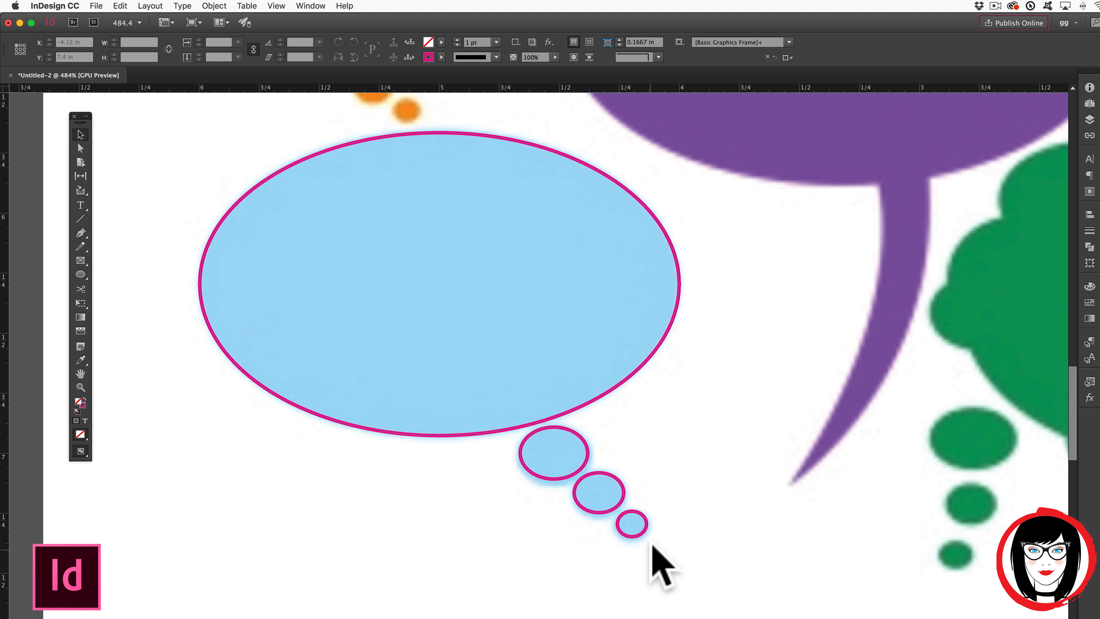
left_click(564, 382)
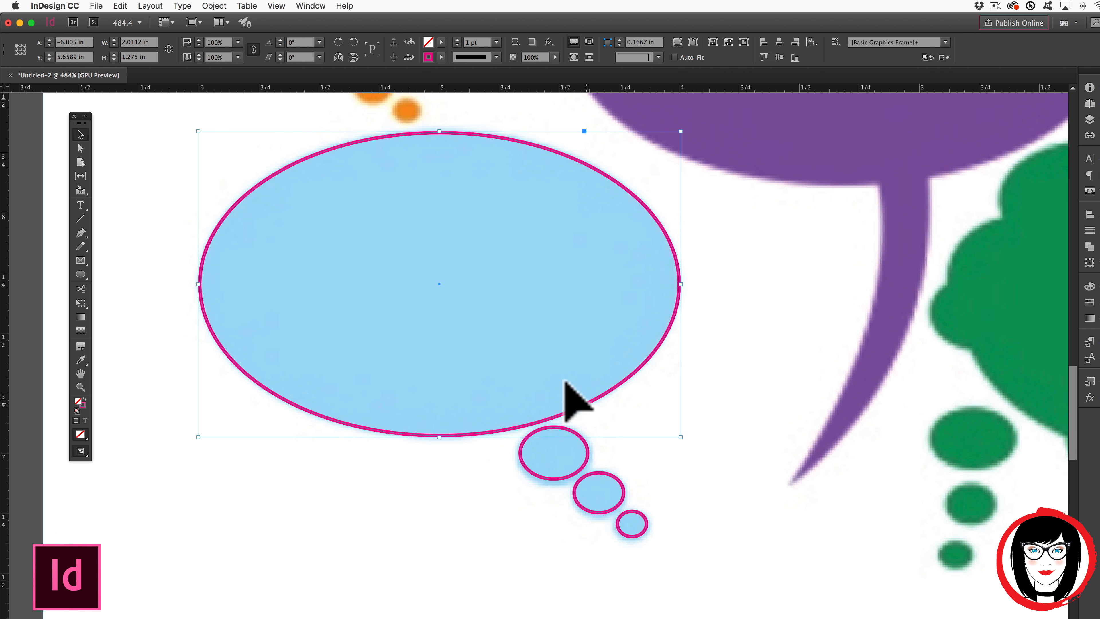
left_click(762, 413)
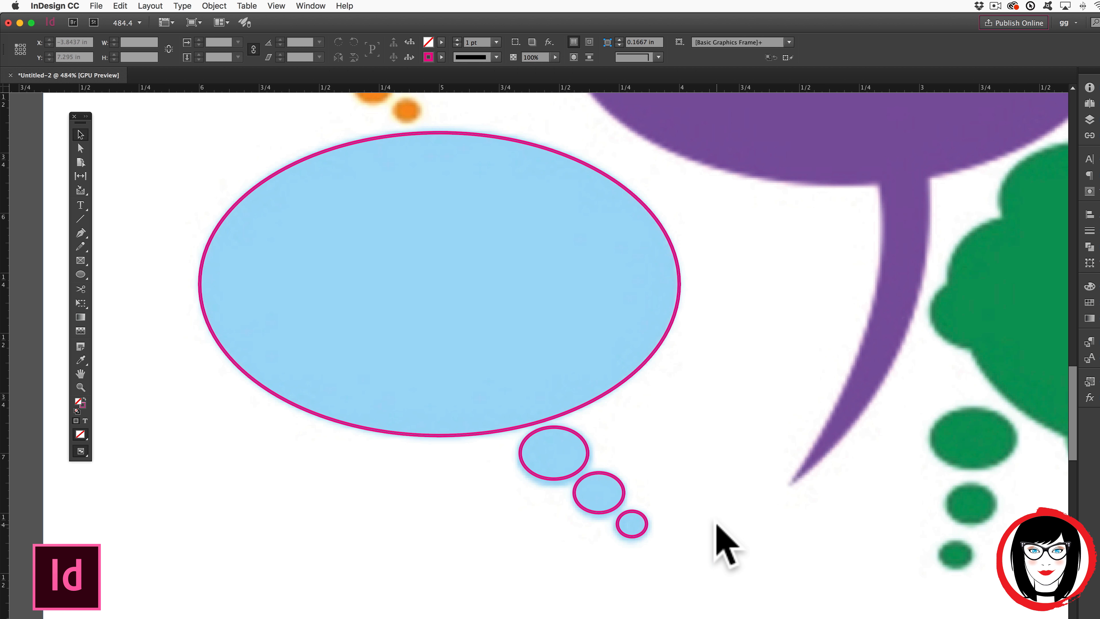
left_click_drag(695, 588, 467, 344)
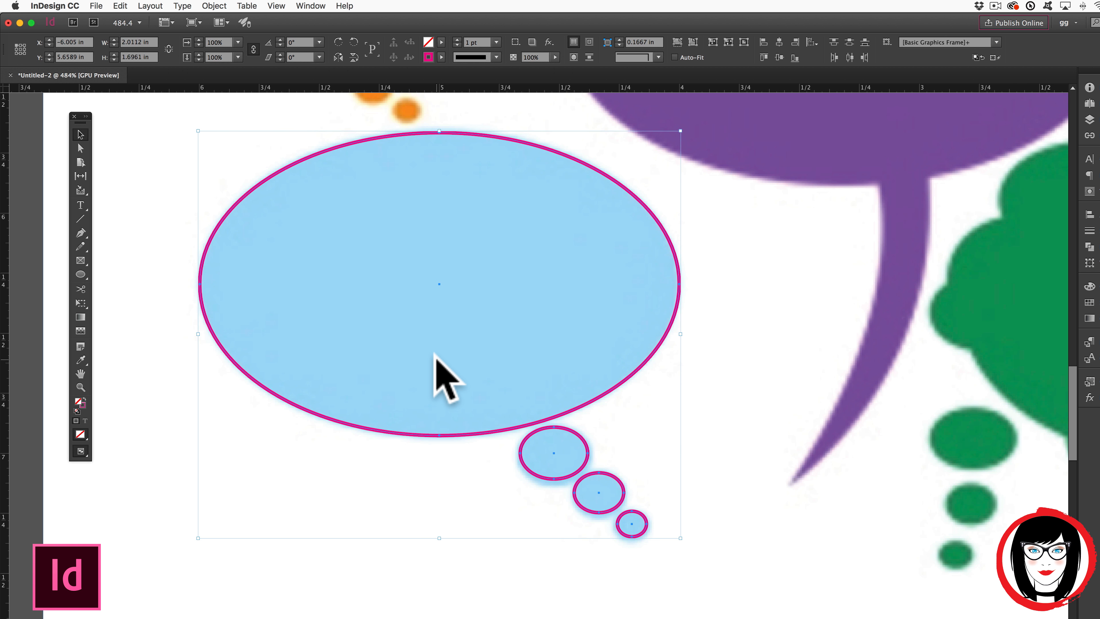
left_click(757, 437)
left_click_drag(745, 553, 385, 284)
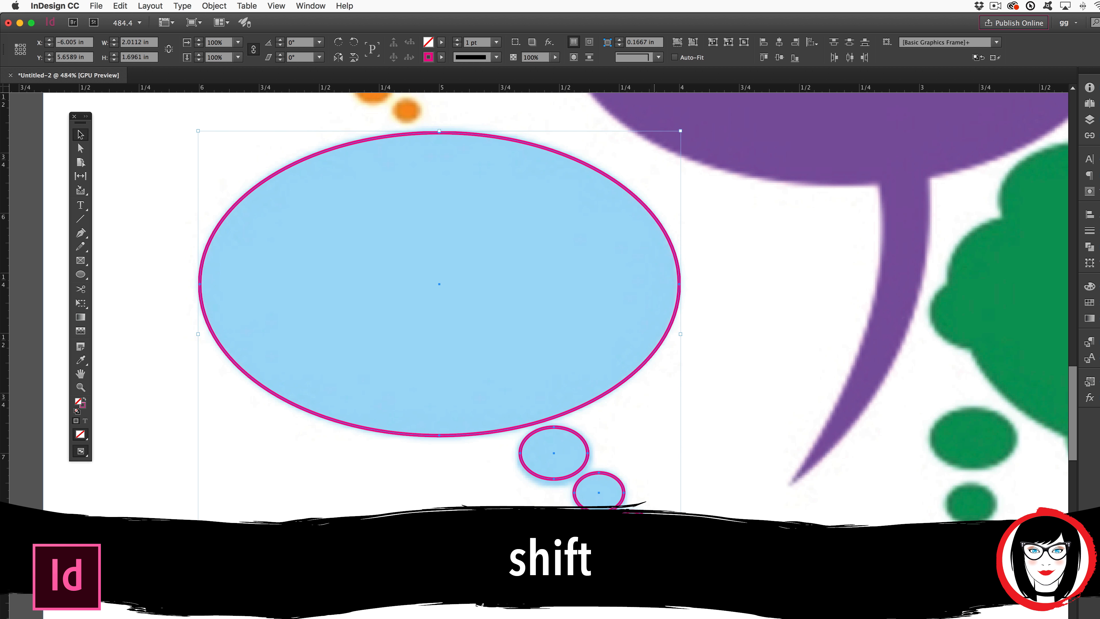
left_click(214, 6)
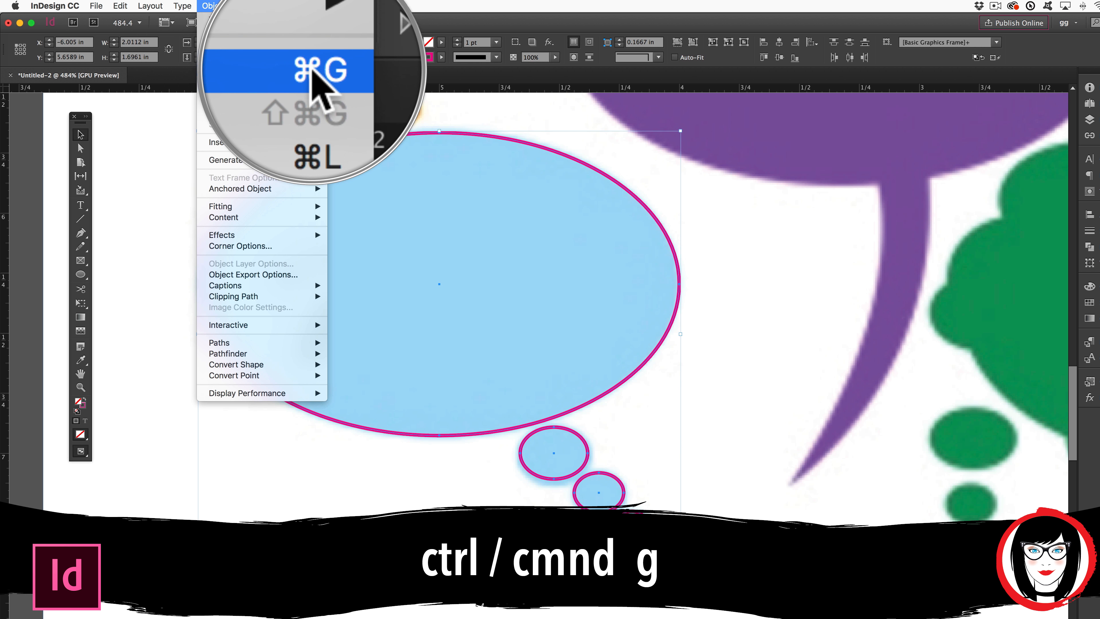
left_click(314, 78)
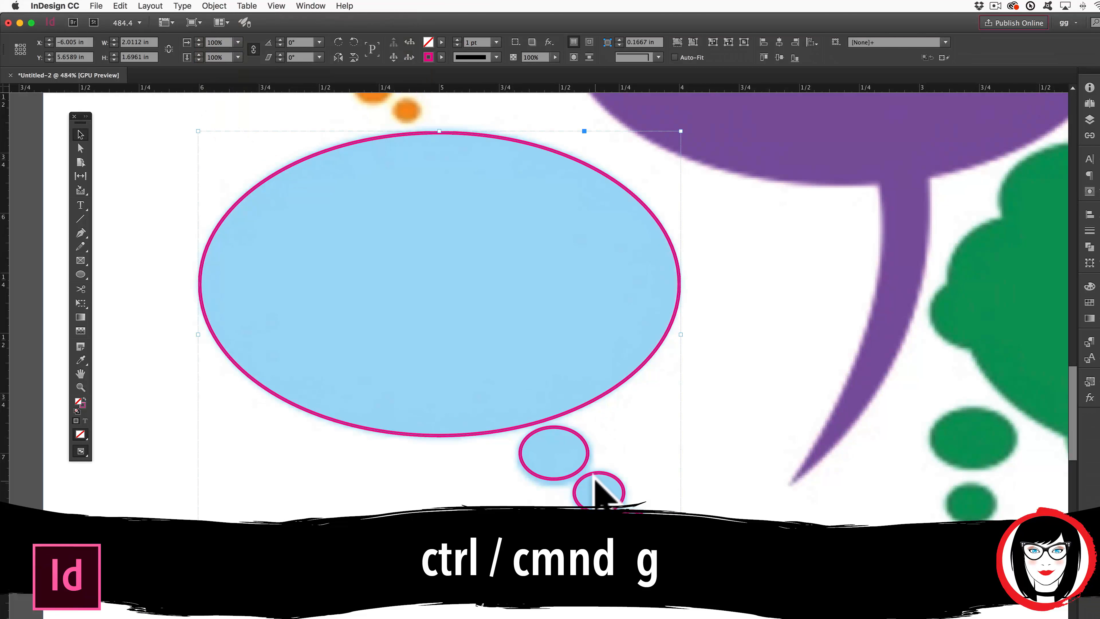
Move the grouped thought bubble slightly left and up, to X -6.03 in and Y 5.655 in.
left_click_drag(595, 473, 597, 450)
key("super+z")
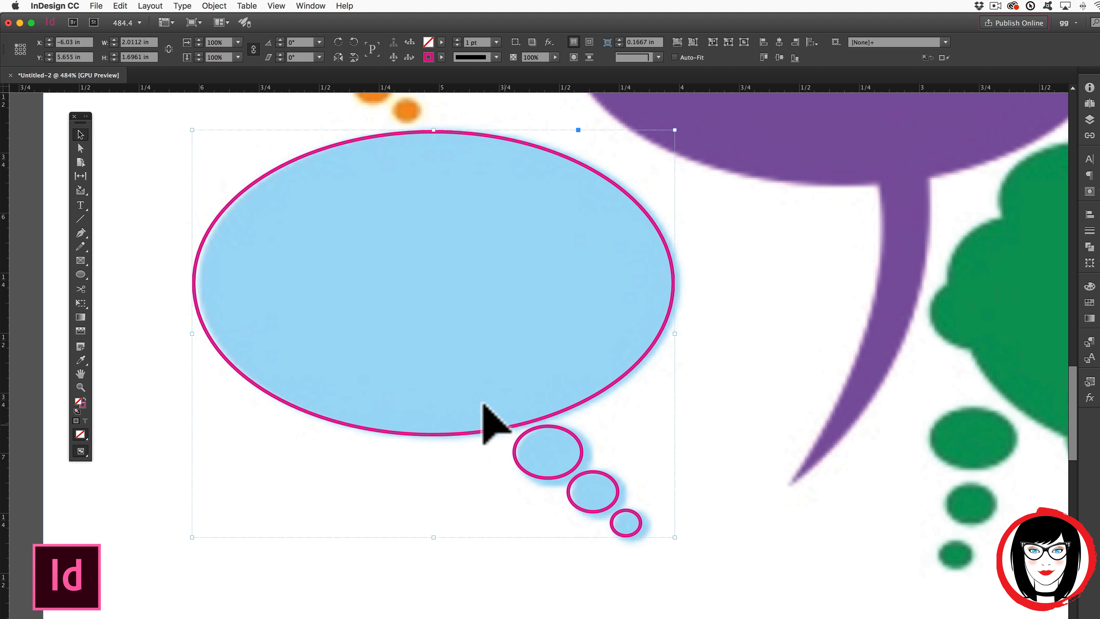
left_click(523, 511)
left_click(554, 477)
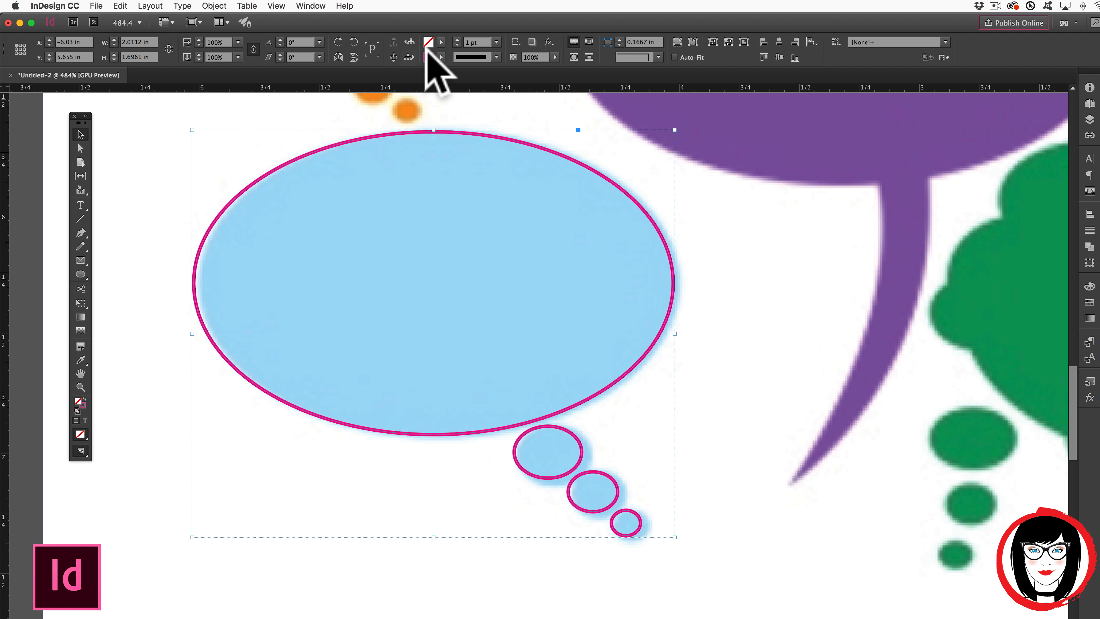
Set the grouped bubble's stroke to None and its fill to C=100 M=0 Y=0 K=0, and deselect it.
left_click(442, 58)
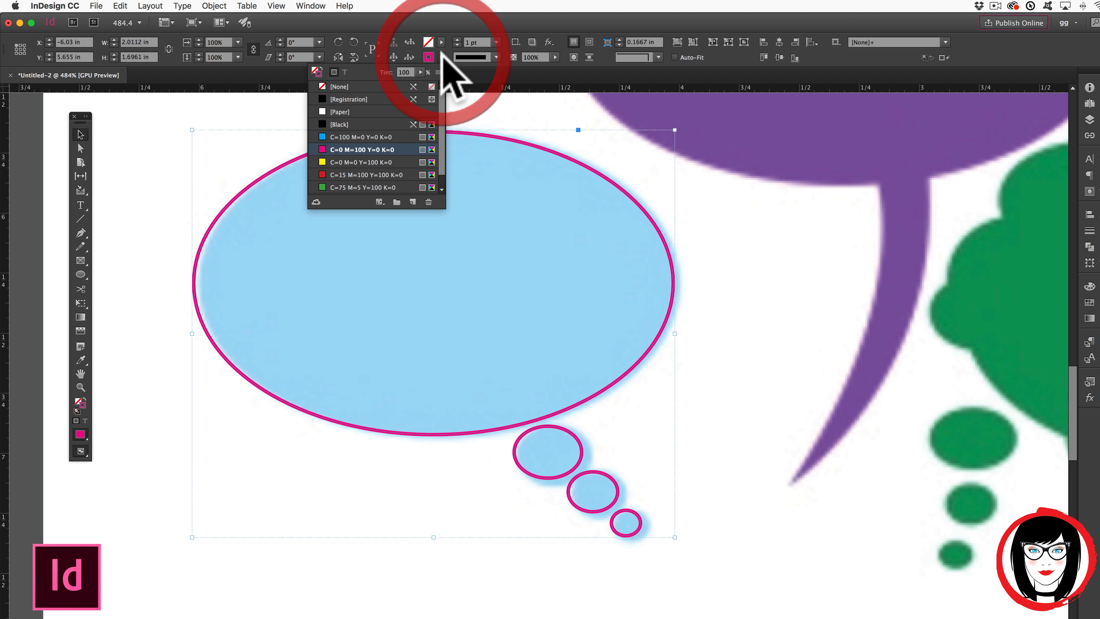
left_click(340, 87)
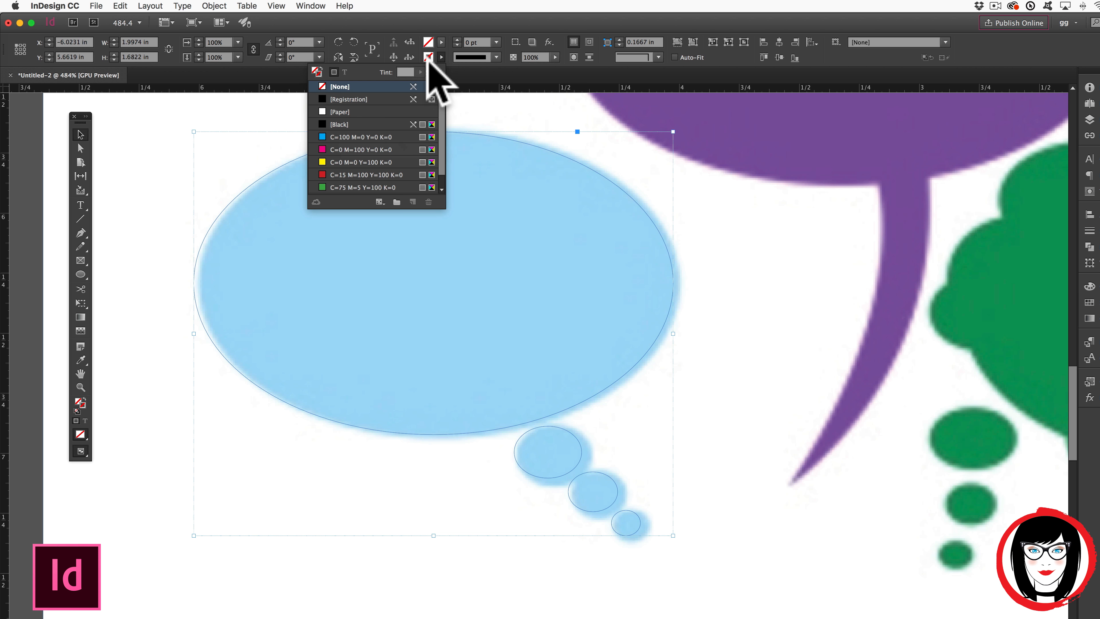
left_click(441, 42)
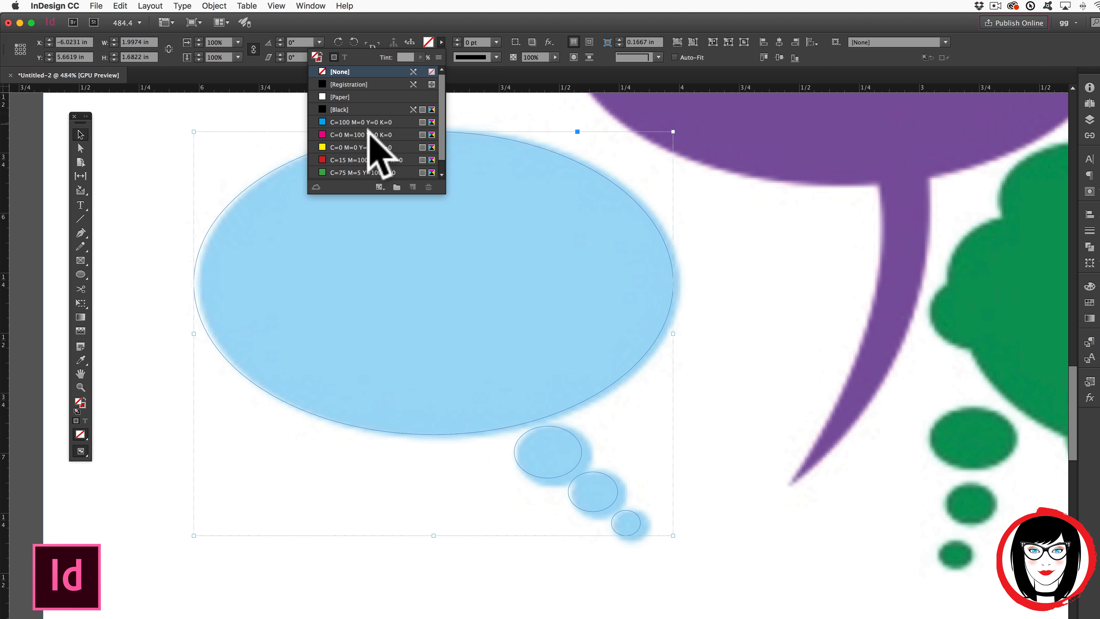
left_click(343, 121)
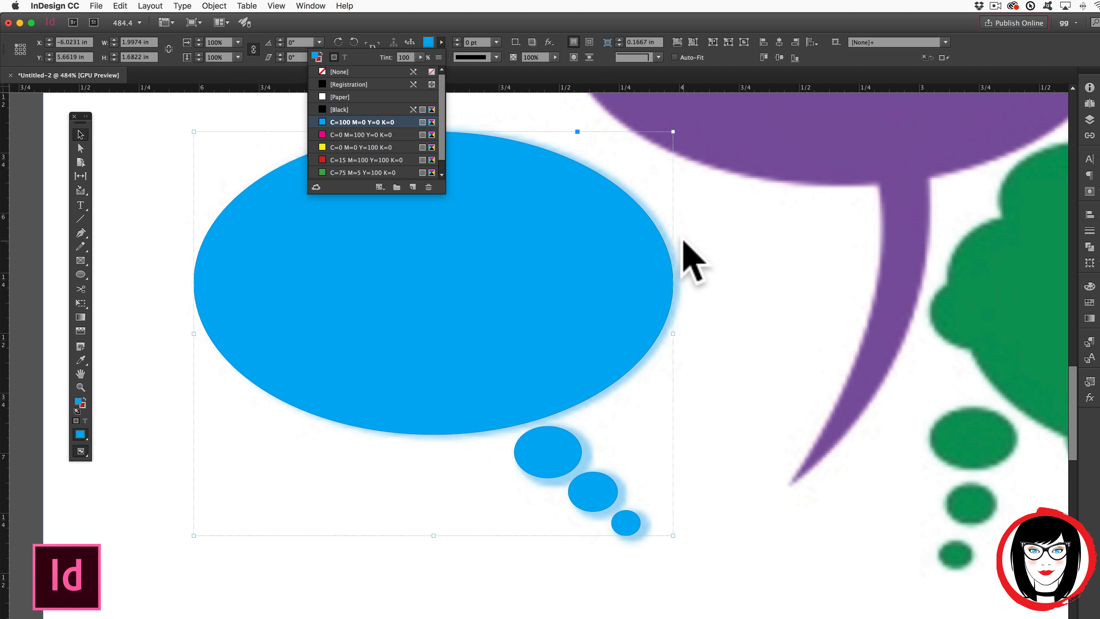
left_click(756, 258)
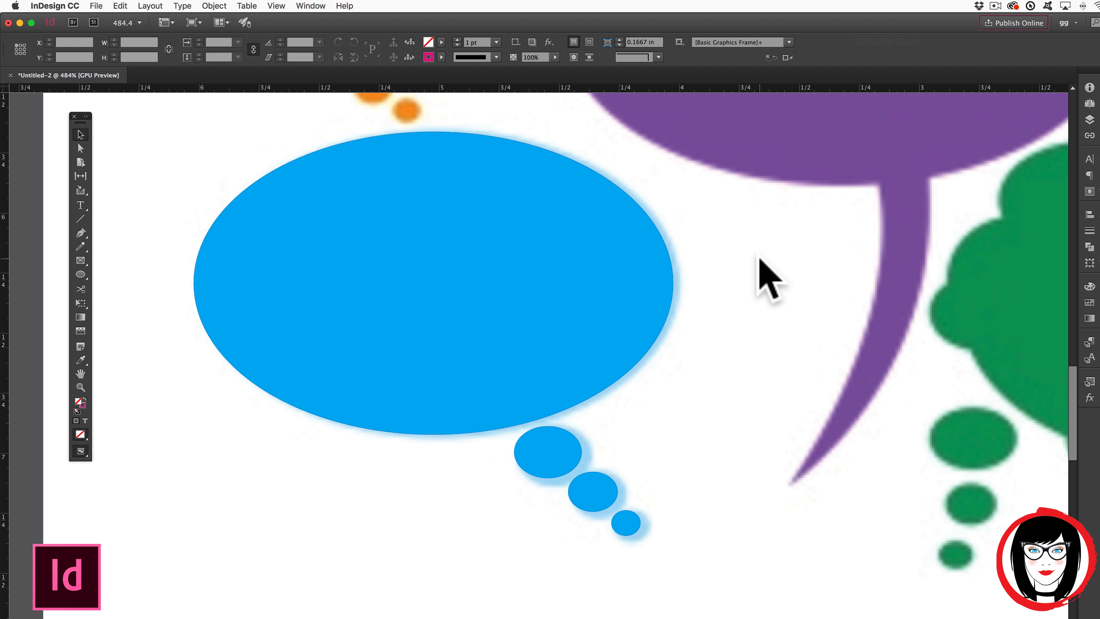
Move the cyan thought bubble off the reference image onto the blank page, beside the light blue bubble, and deselect it.
key("super+minus")
key("super+minus")
key("super+minus")
key("super+minus")
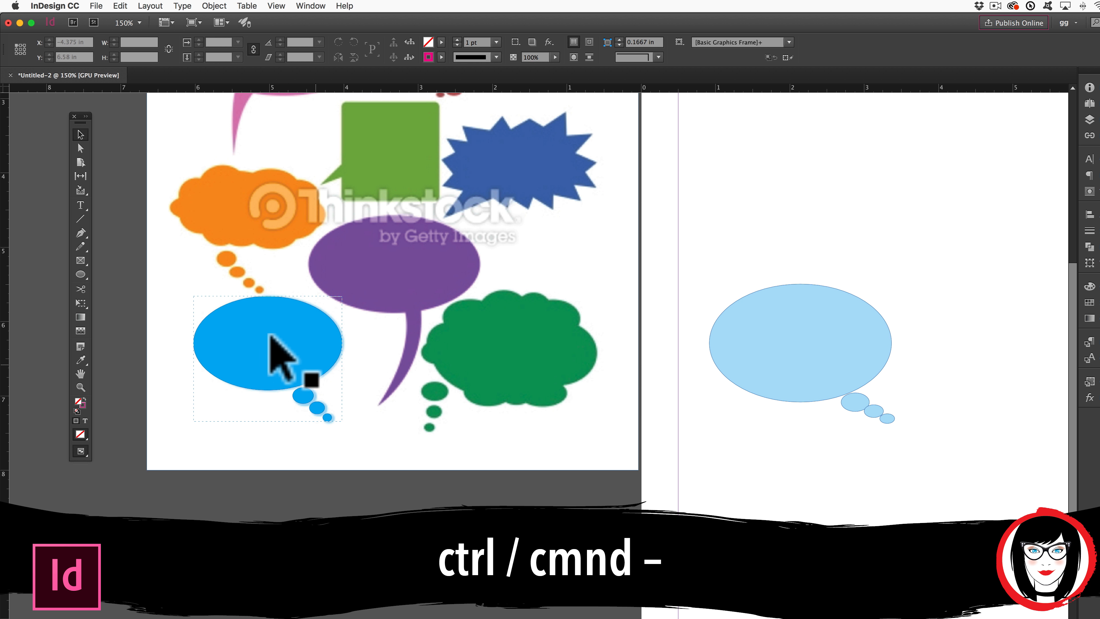
left_click_drag(268, 336, 798, 368)
left_click_drag(966, 340, 1012, 332)
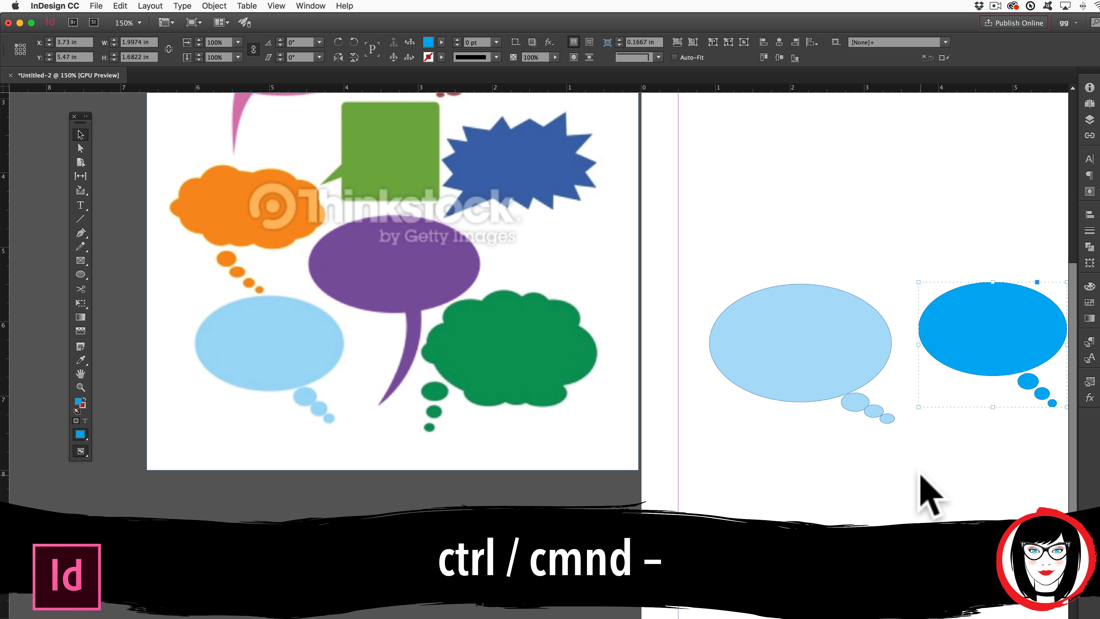
left_click(920, 475)
scroll(920, 475, "right", 3)
scroll(866, 282, "left", 2)
left_click(334, 315)
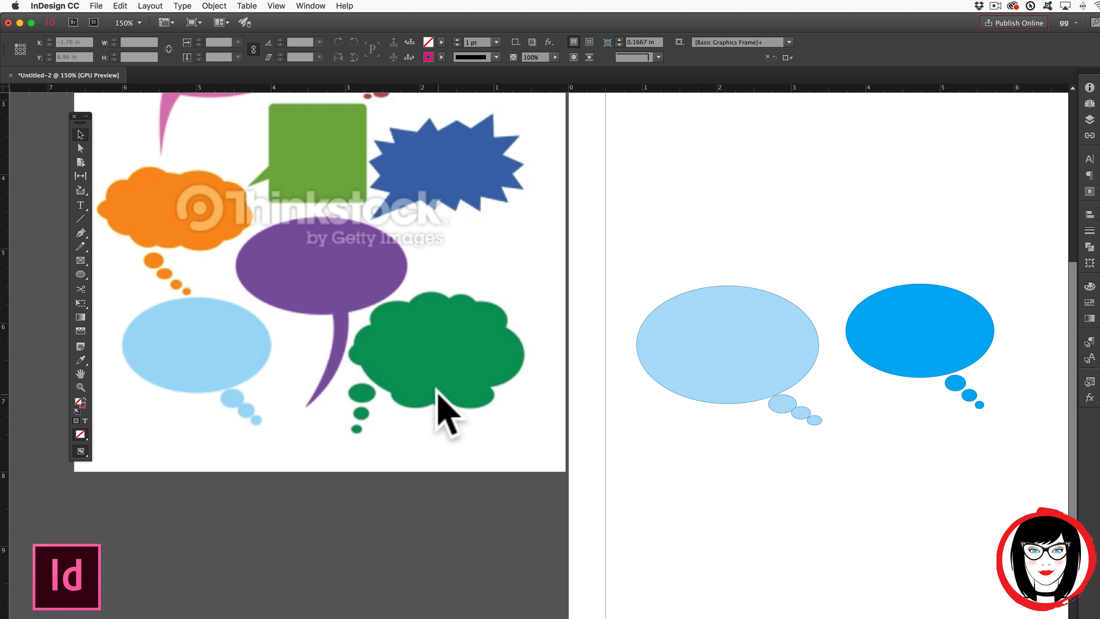
left_click(646, 462)
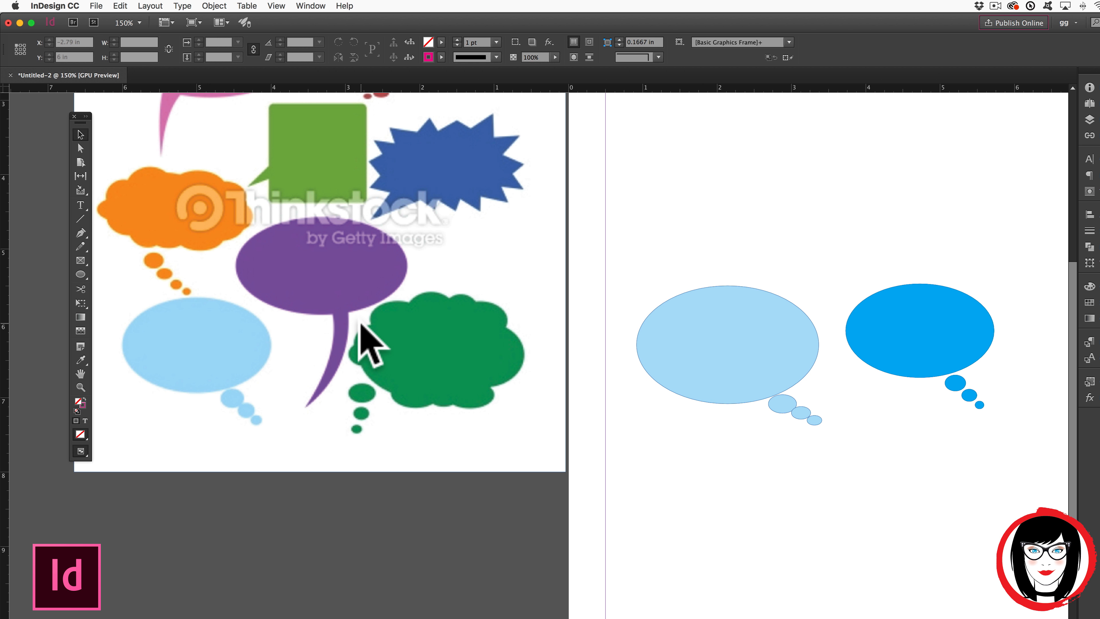
left_click(97, 6)
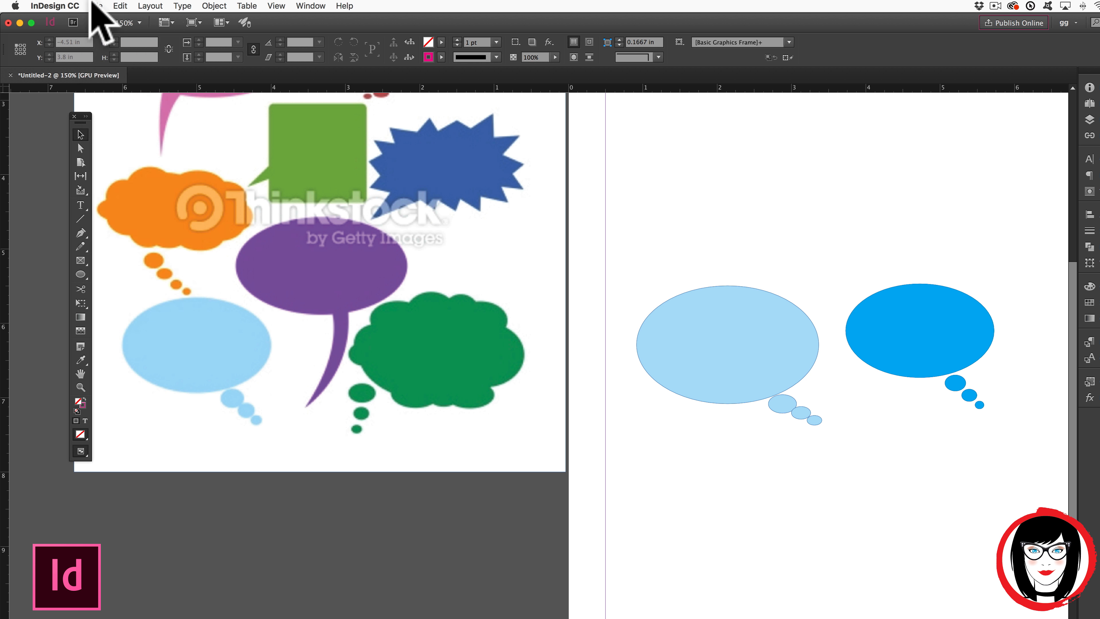
left_click(94, 6)
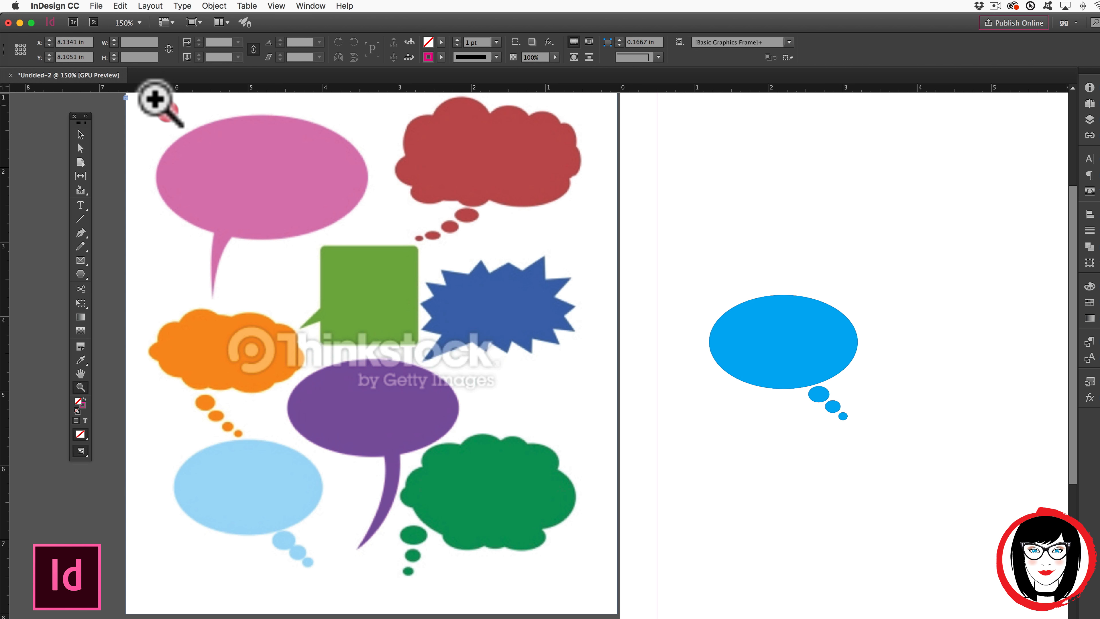
Draw an ellipse about 2.75 by 1.47 in over the body of the pink reference speech bubble.
left_click(152, 98)
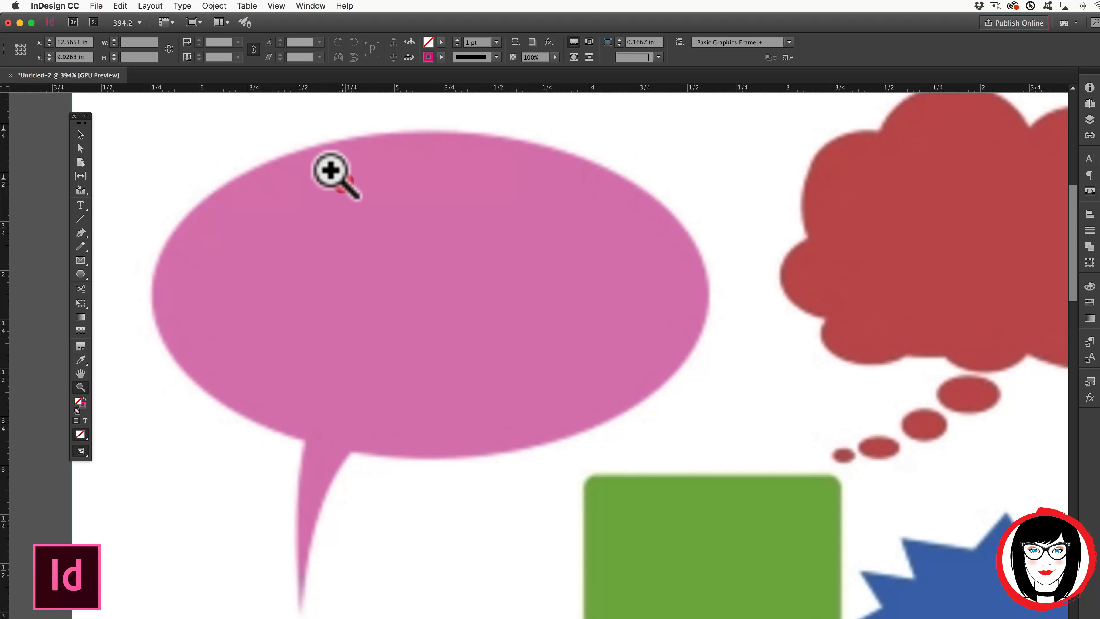
left_click(81, 134)
left_click(167, 135)
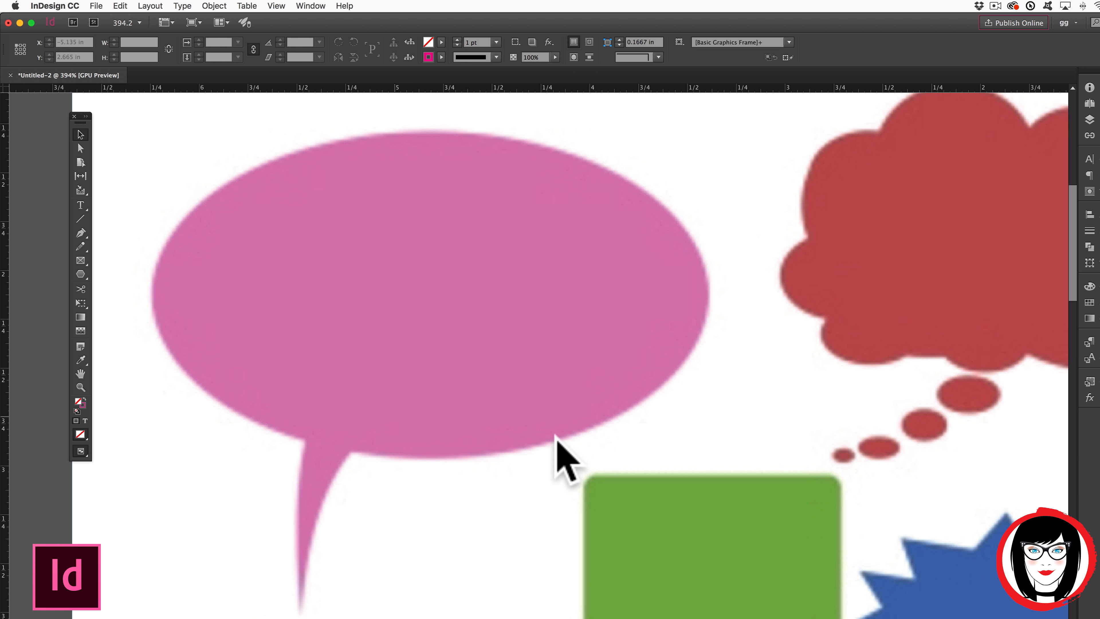
left_click(80, 274)
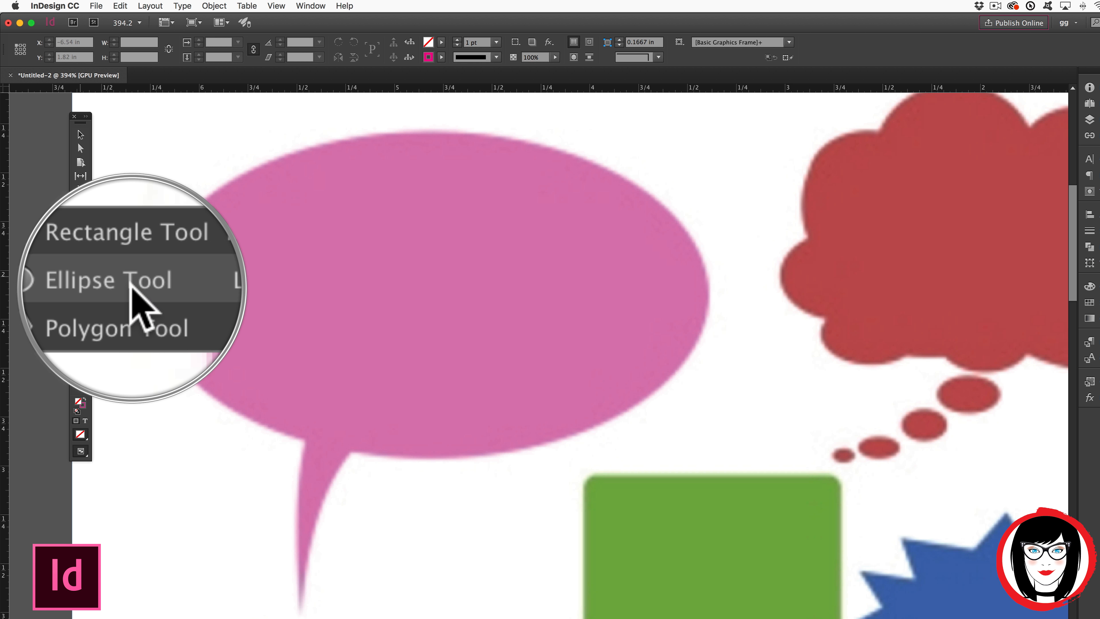
left_click(131, 287)
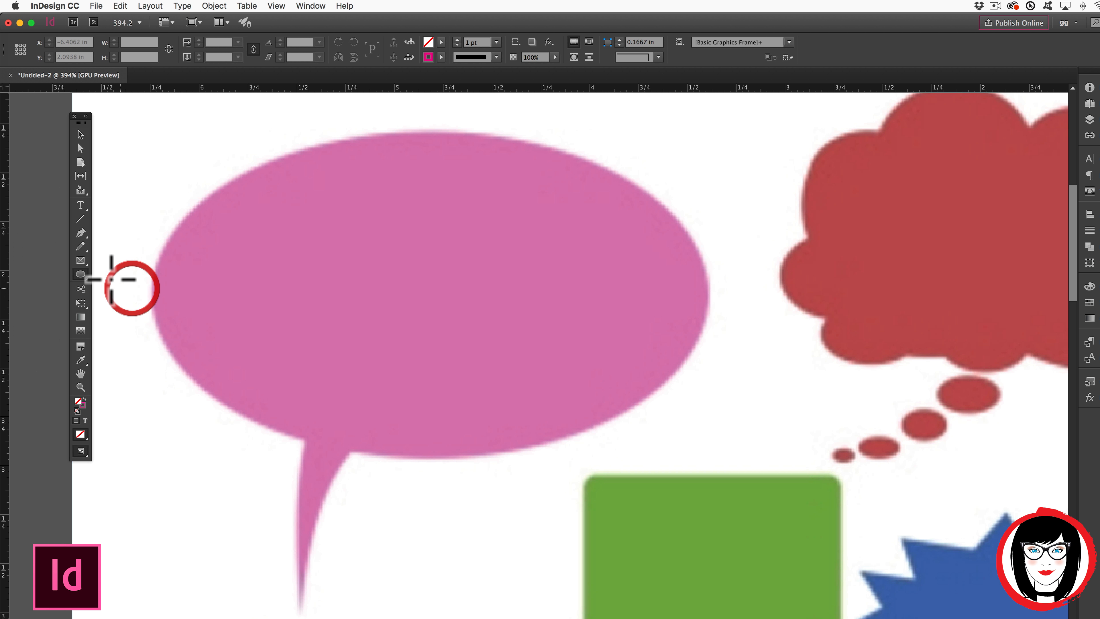
left_click_drag(187, 166, 725, 453)
left_click(81, 134)
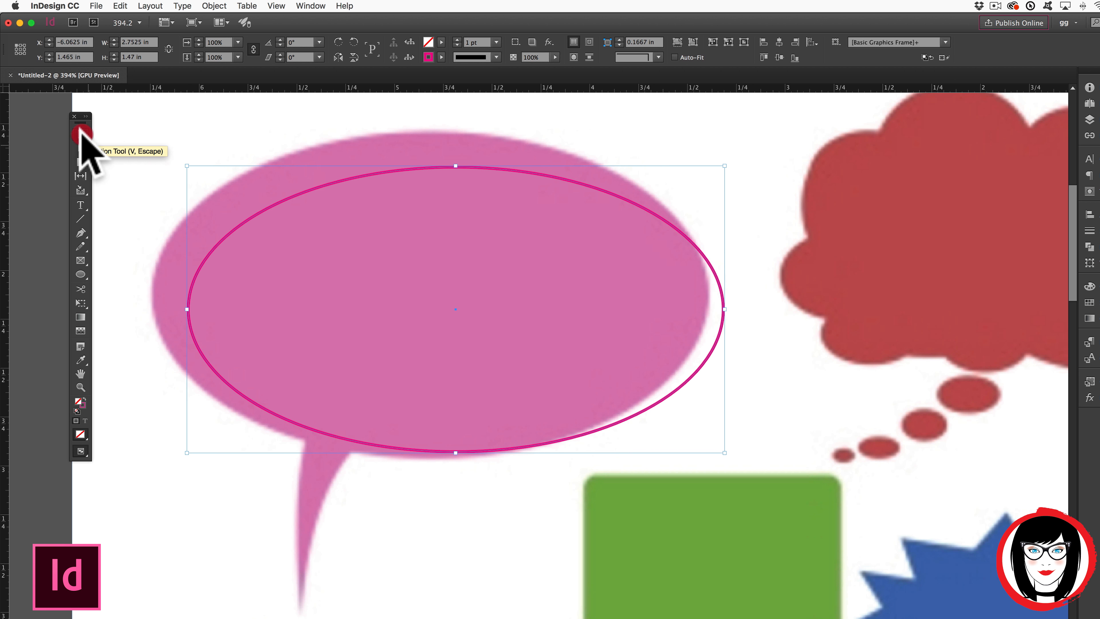
Move and resize the new ellipse to match the outline of the pink speech bubble's body, and deselect it.
left_click_drag(335, 156, 306, 125)
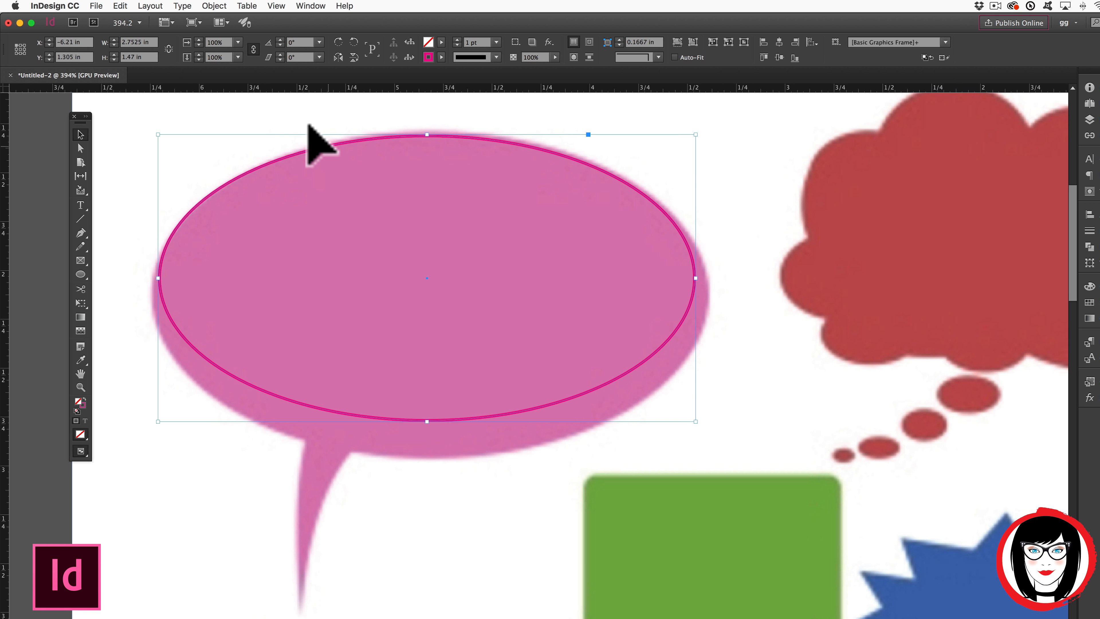
left_click_drag(696, 421, 709, 458)
left_click_drag(158, 135, 154, 132)
left_click(445, 537)
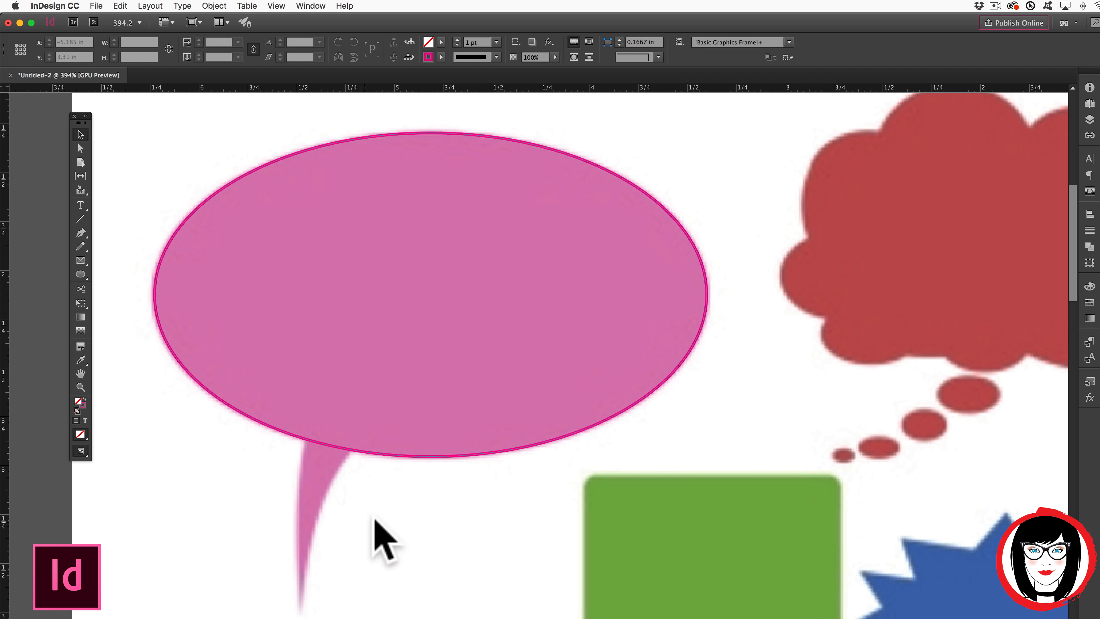
Trace the tail with the Pen tool from inside the ellipse down its right curve to the tip, and make the tip a corner point.
scroll(431, 508, "down", 2)
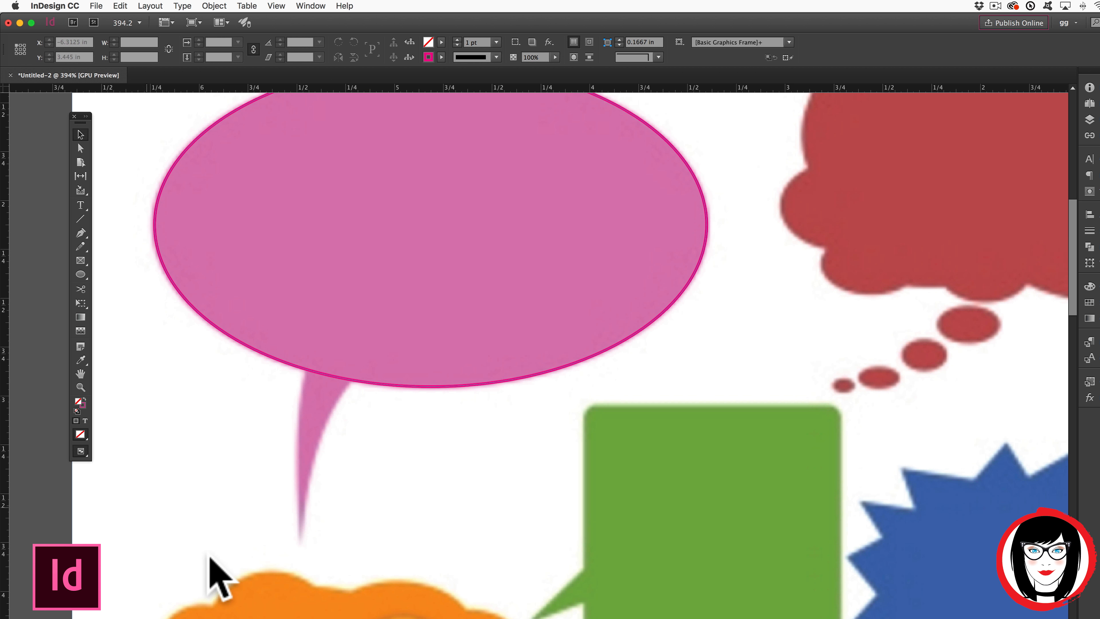
left_click_drag(80, 233, 124, 229)
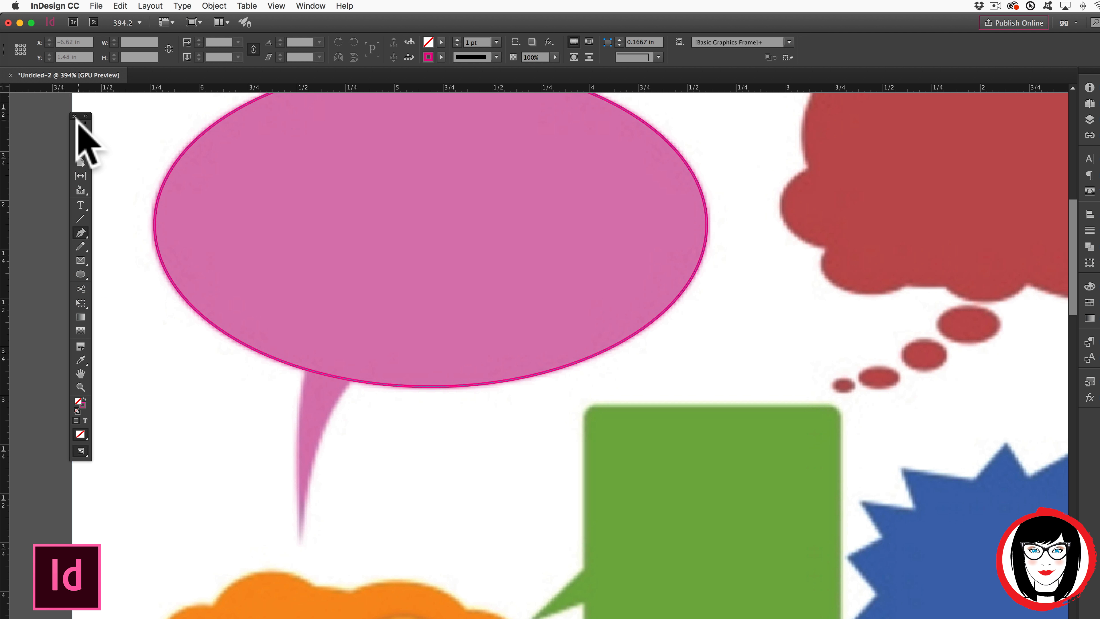
key("super+equal")
key("super+equal")
key("super+equal")
key("space")
left_click_drag(582, 300, 658, 312)
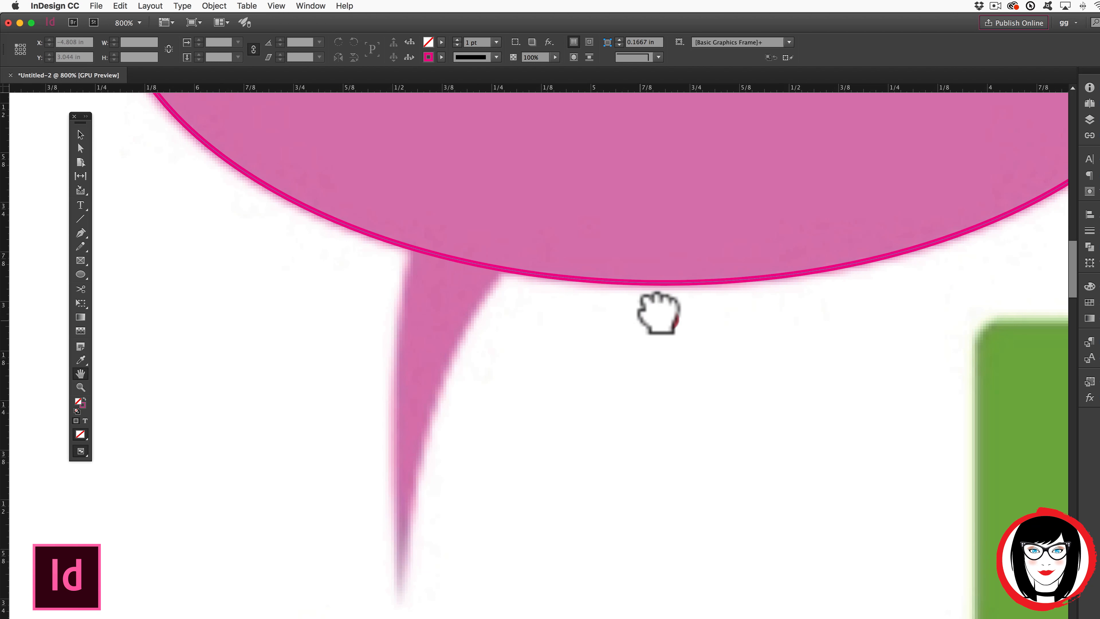
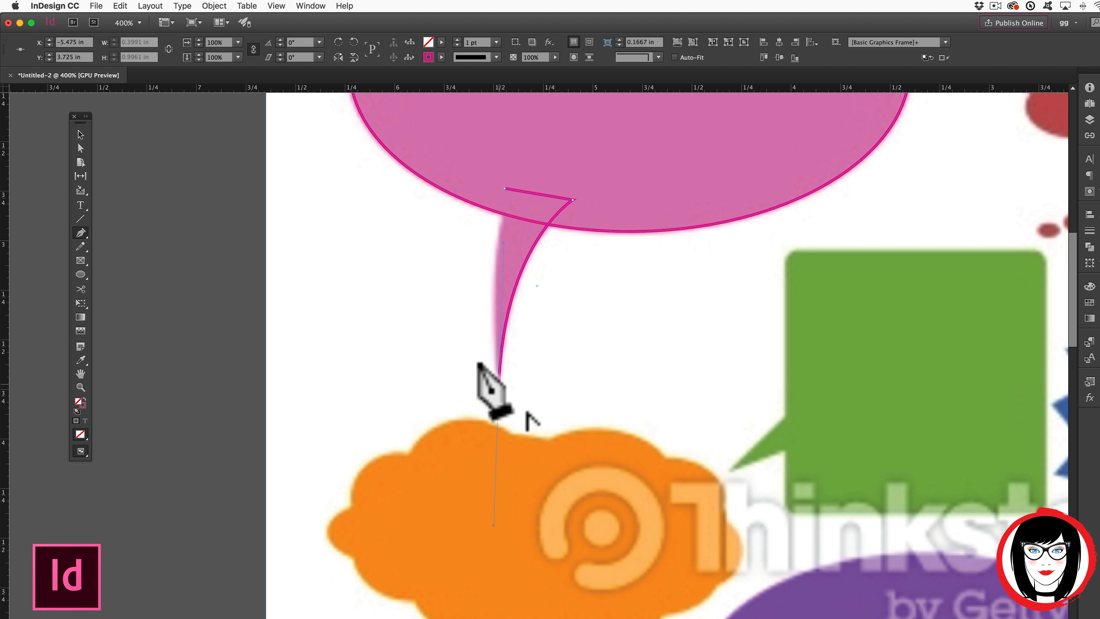
left_click(499, 383)
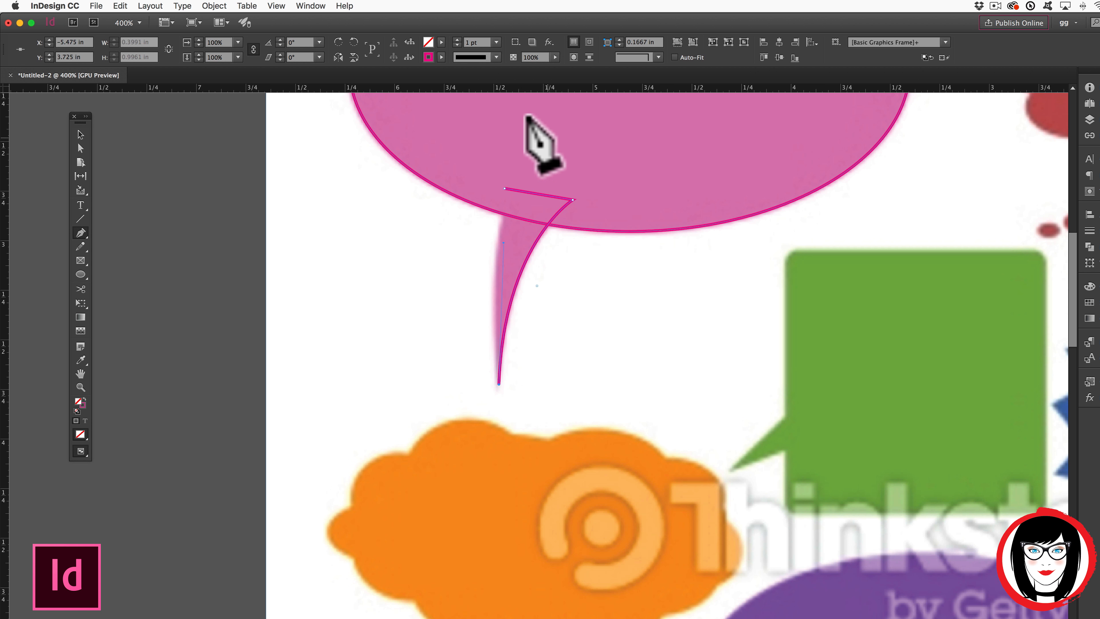
Close the tail path at its starting anchor, curve its left edge to match the reference, and deselect it.
left_click(539, 225)
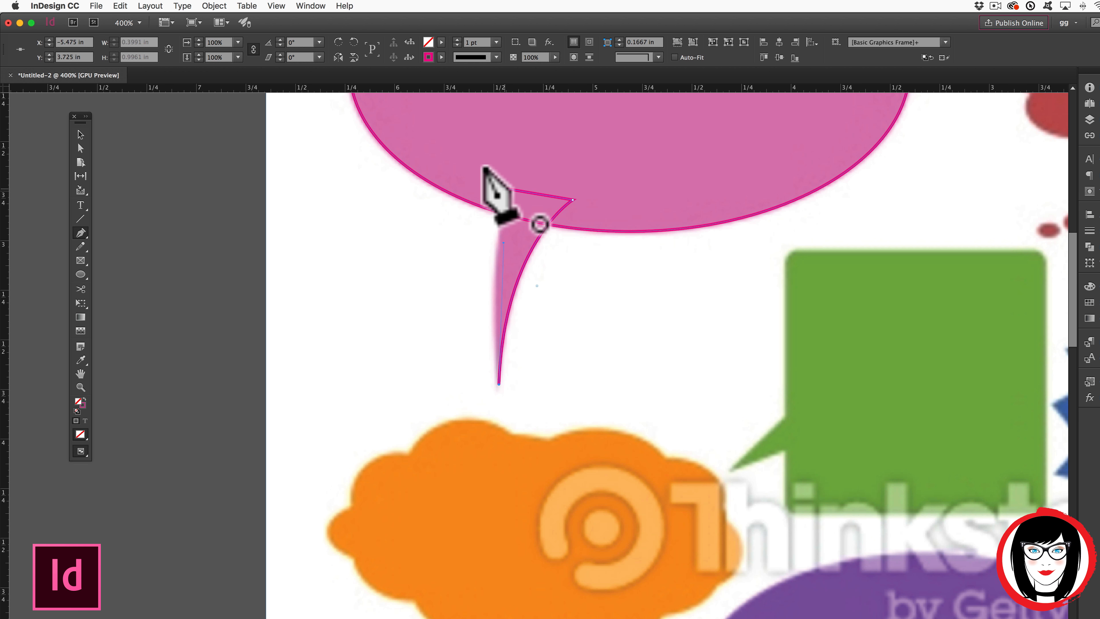
left_click(506, 187)
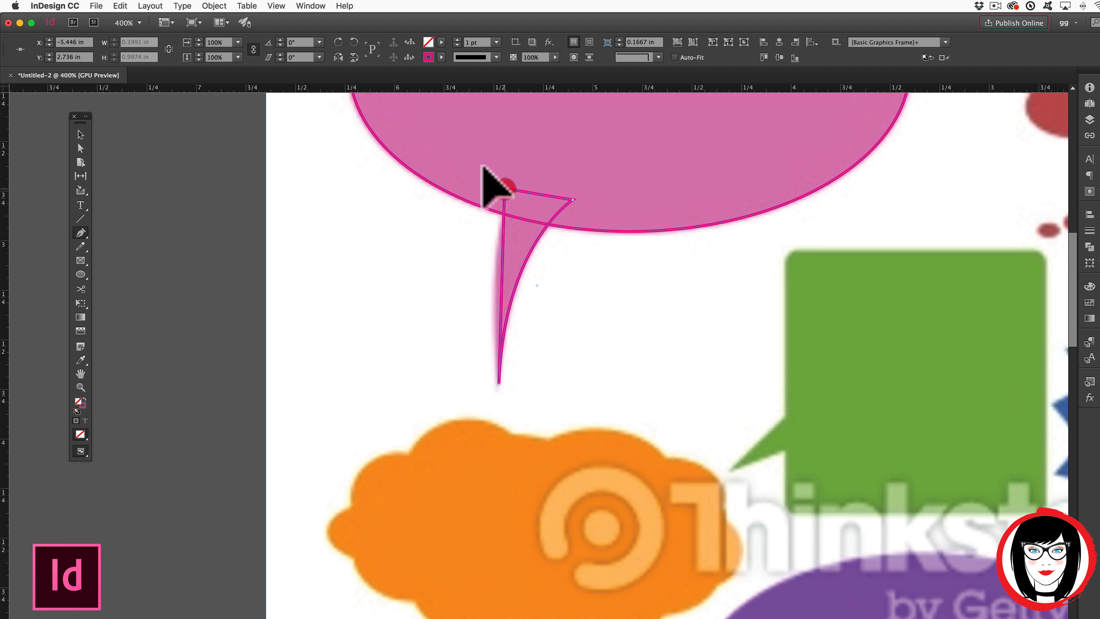
key("super+z")
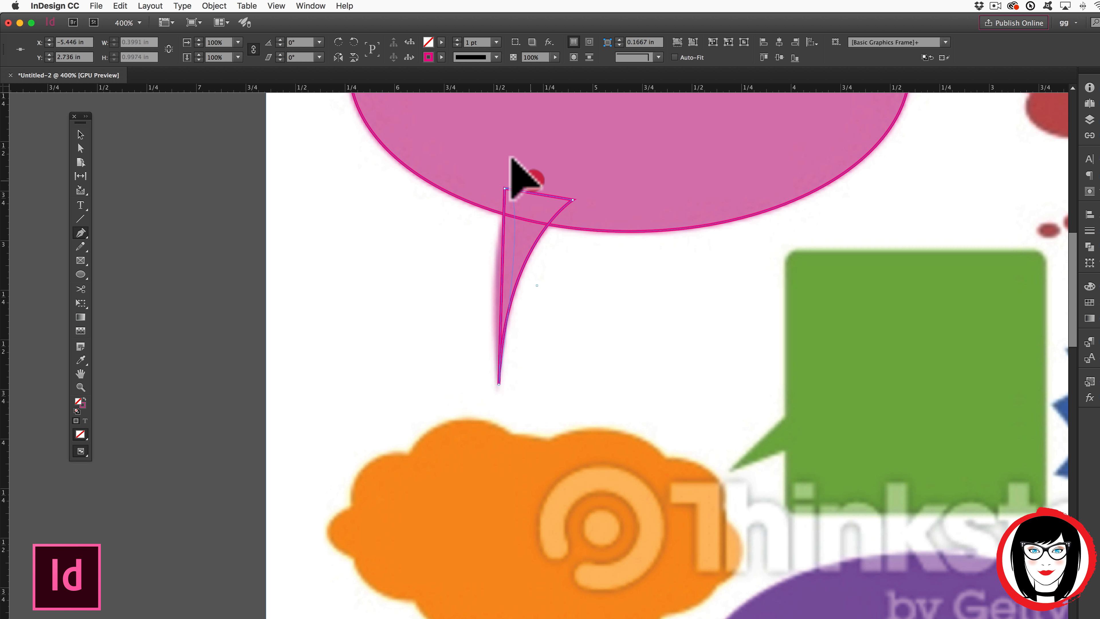
left_click_drag(484, 172, 462, 224)
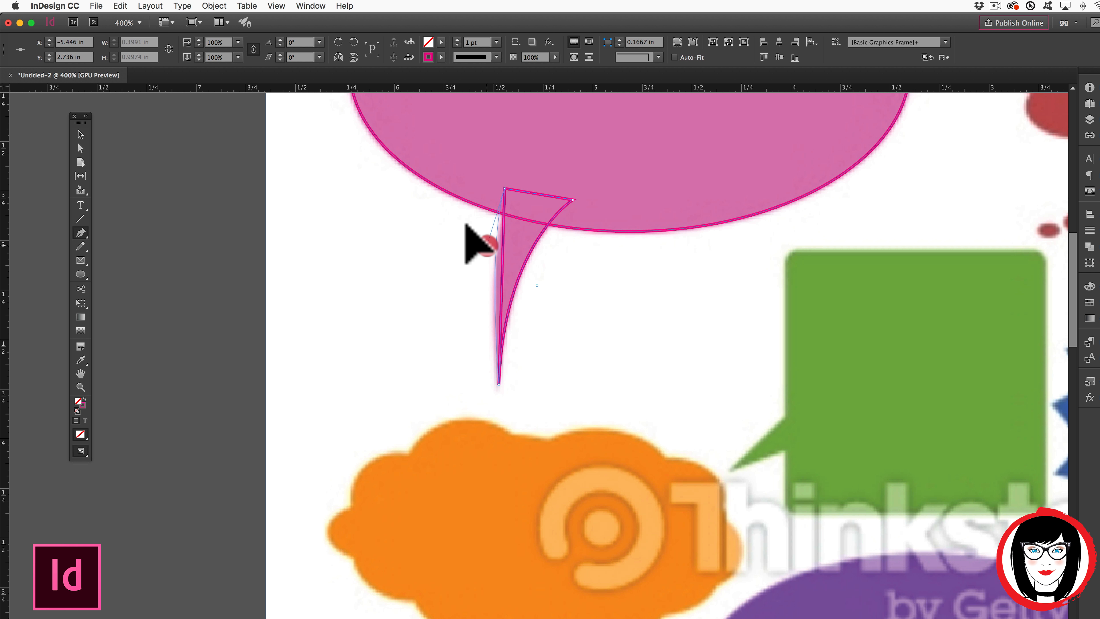
left_click_drag(465, 223, 463, 227)
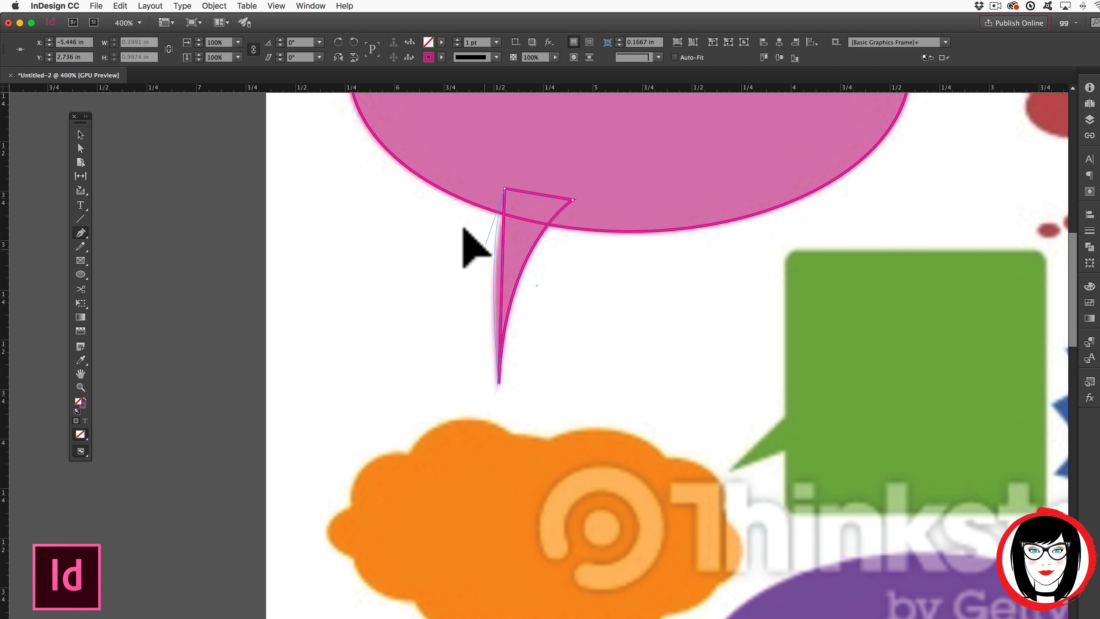
left_click_drag(463, 229, 463, 229)
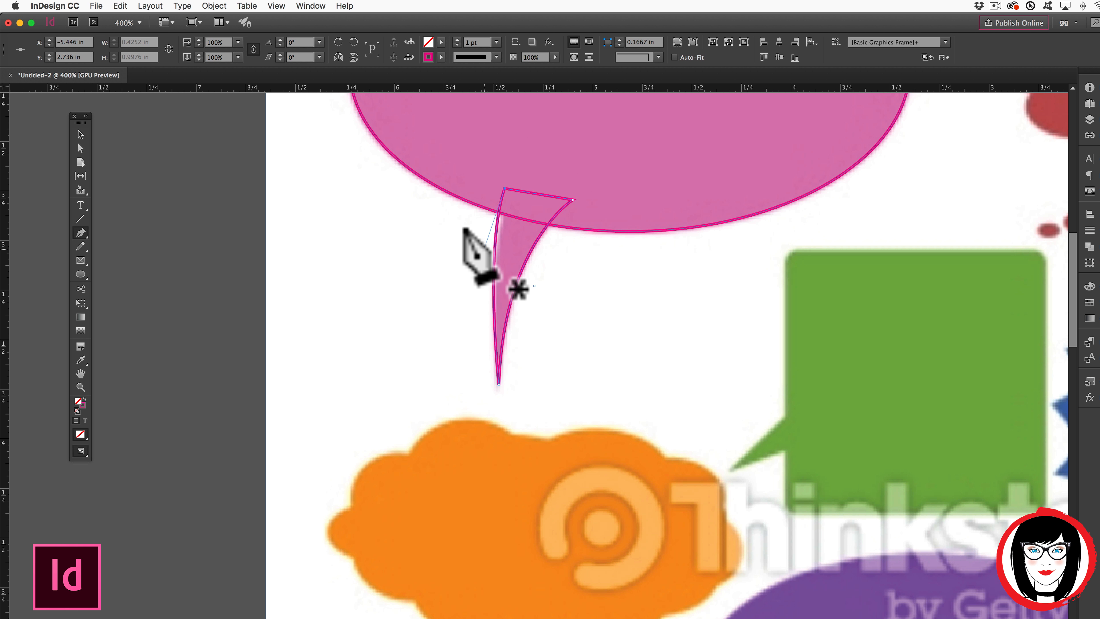
scroll(791, 300, "up", 5)
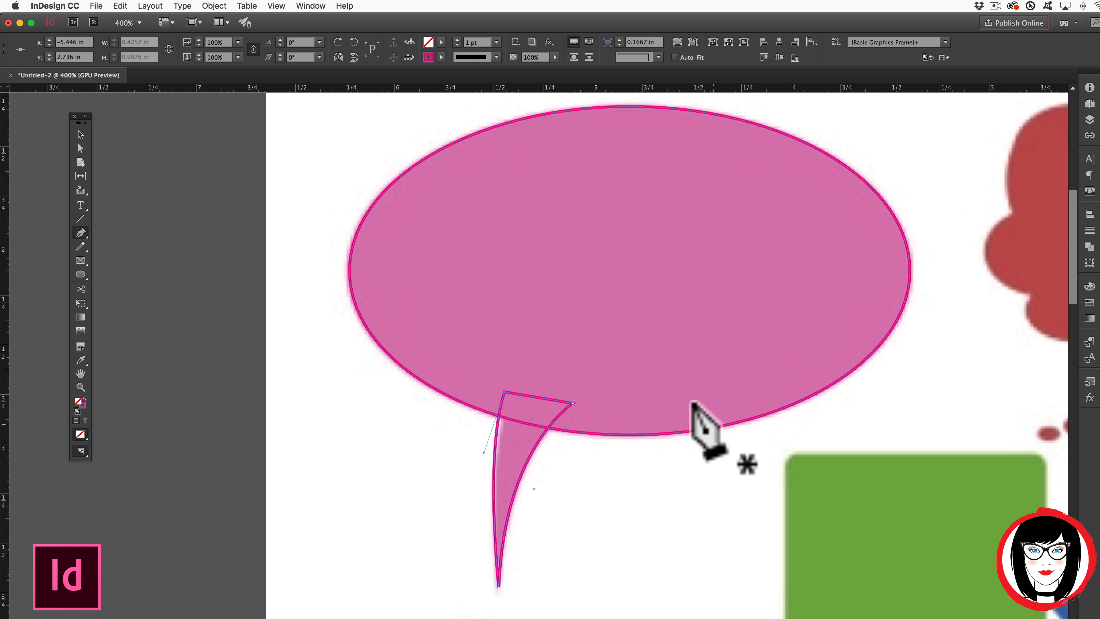
left_click(79, 133)
left_click(237, 161)
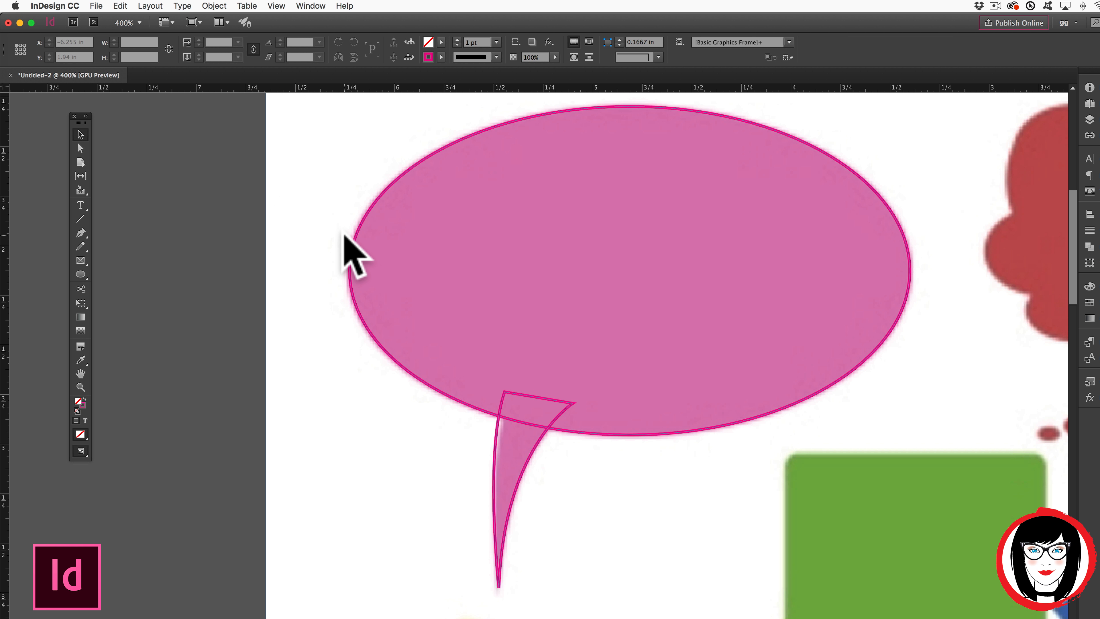
scroll(928, 479, "up", 1)
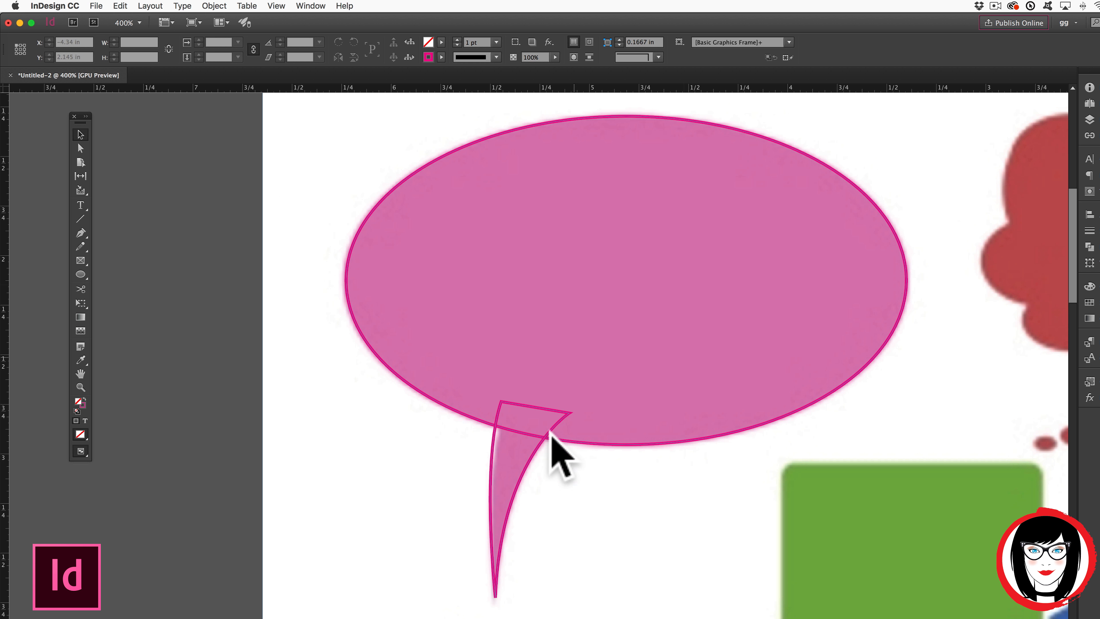
left_click(619, 442)
left_click(694, 484)
left_click(669, 443)
left_click(594, 470)
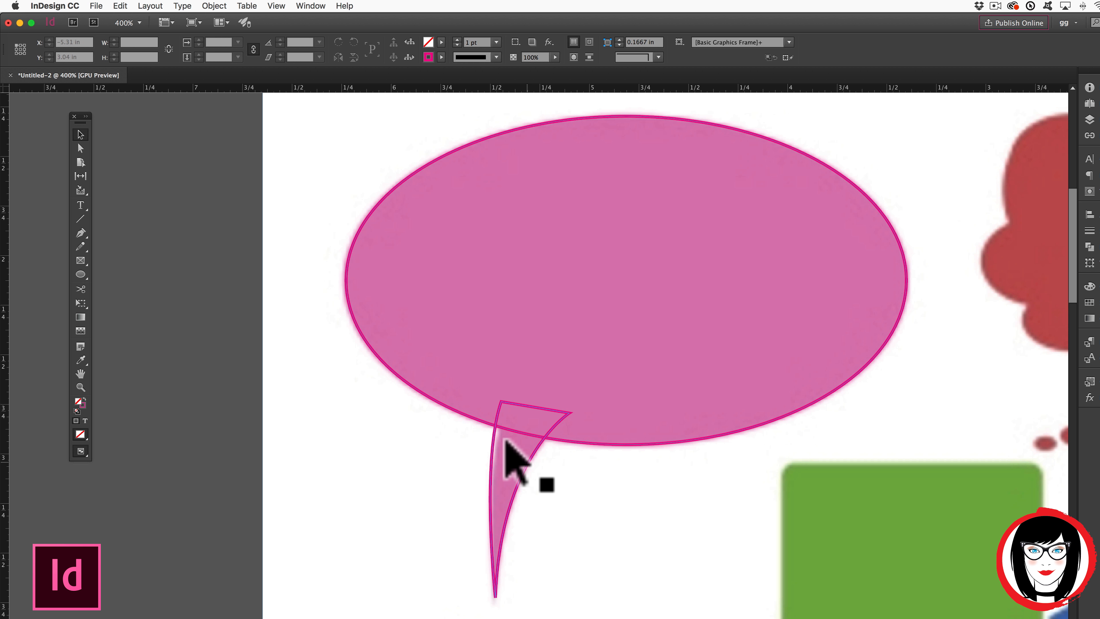
left_click(684, 589)
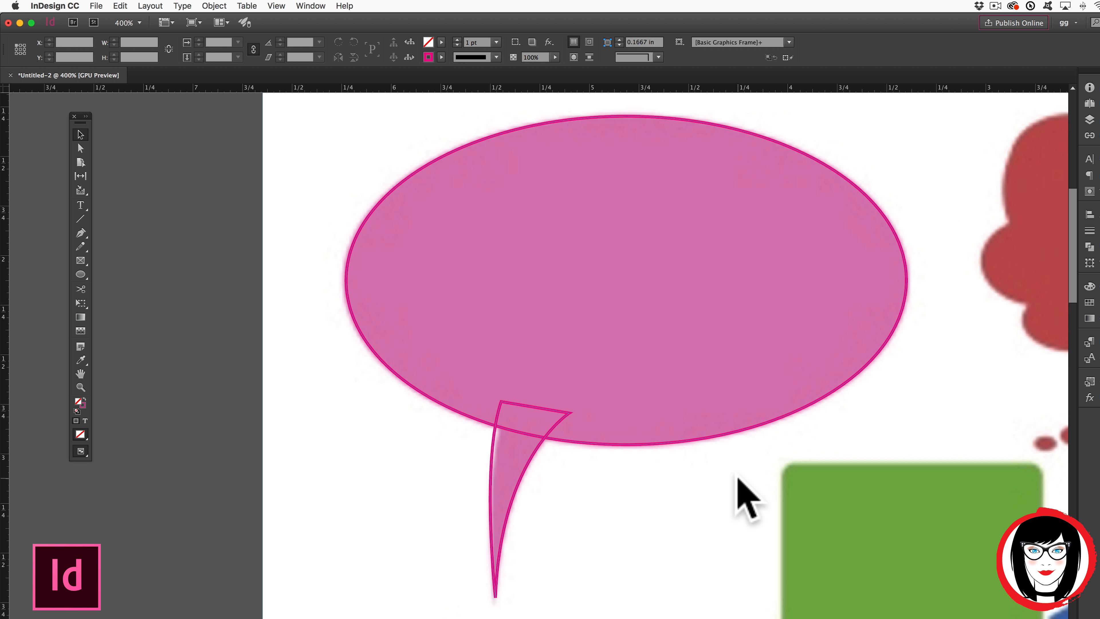
scroll(771, 472, "right", 5)
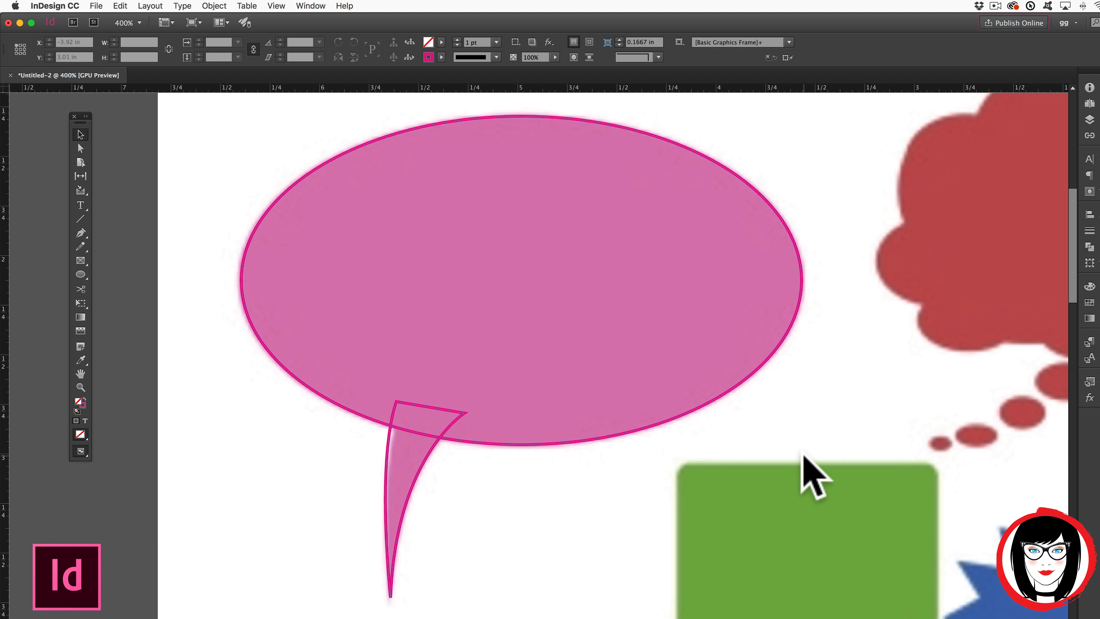
scroll(736, 471, "left", 2)
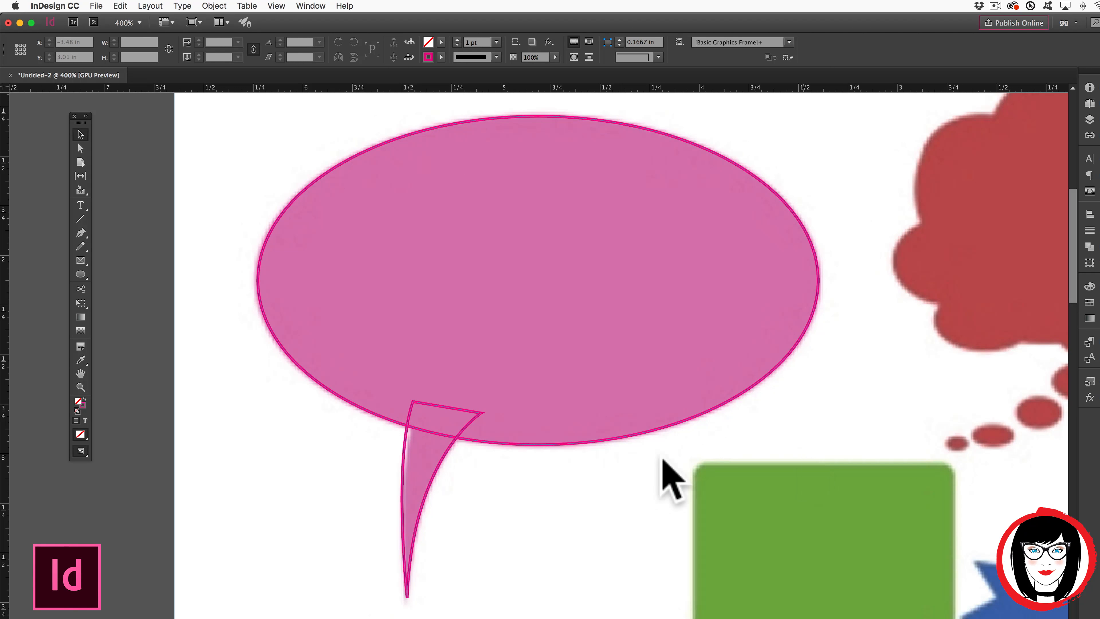
left_click(417, 447)
left_click(569, 437)
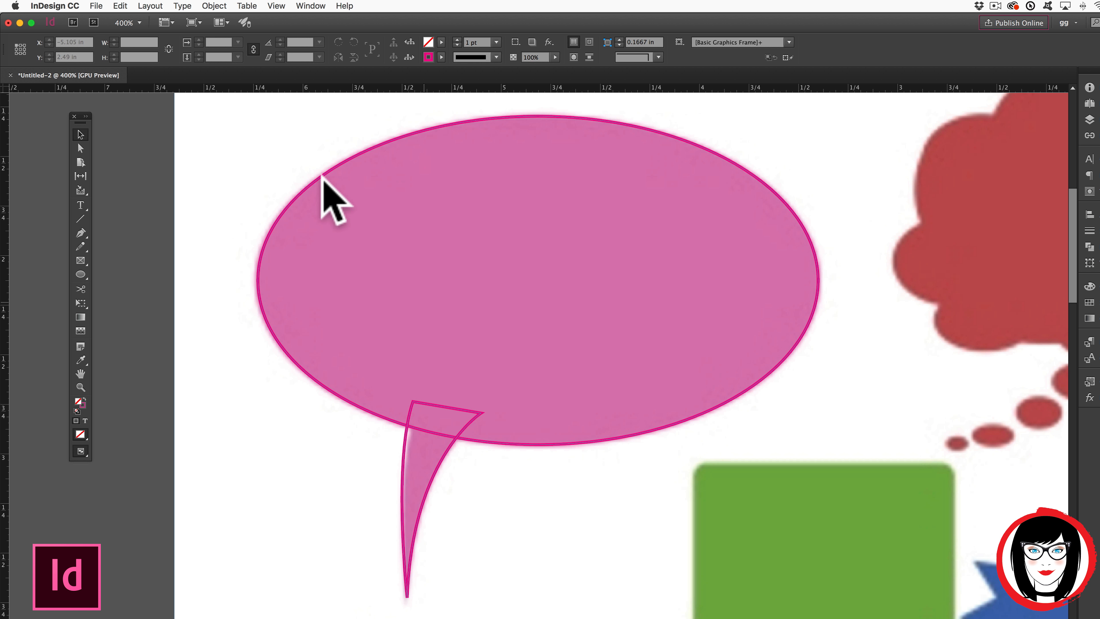
Set the large ellipse's stroke to None and its fill to C=0 M=0 Y=100 K=0, and deselect it.
left_click(545, 338)
left_click(441, 56)
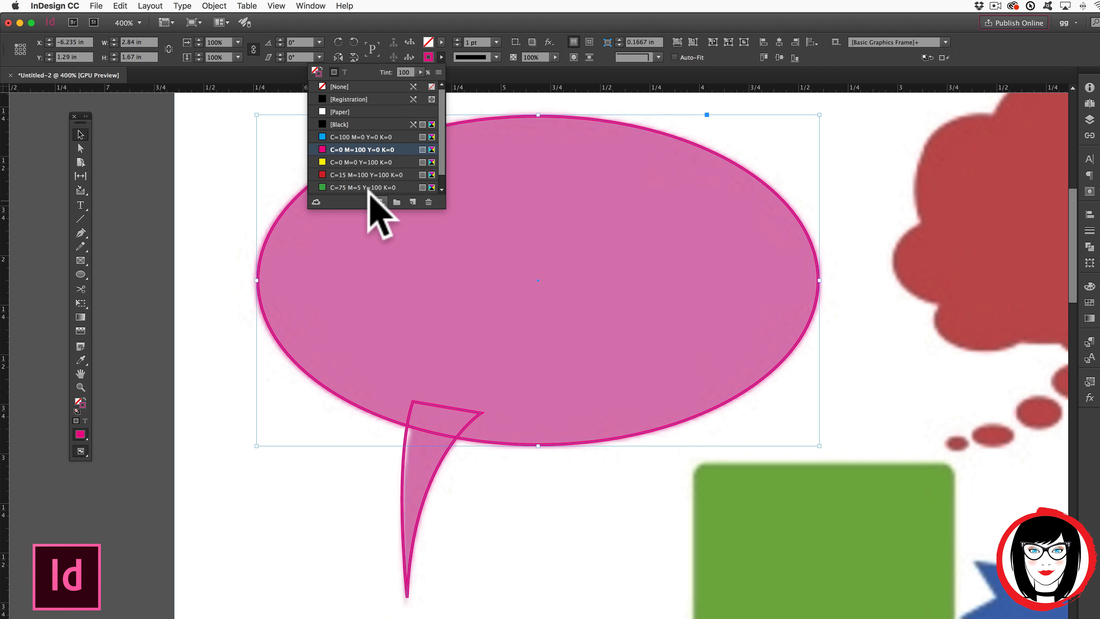
left_click(343, 87)
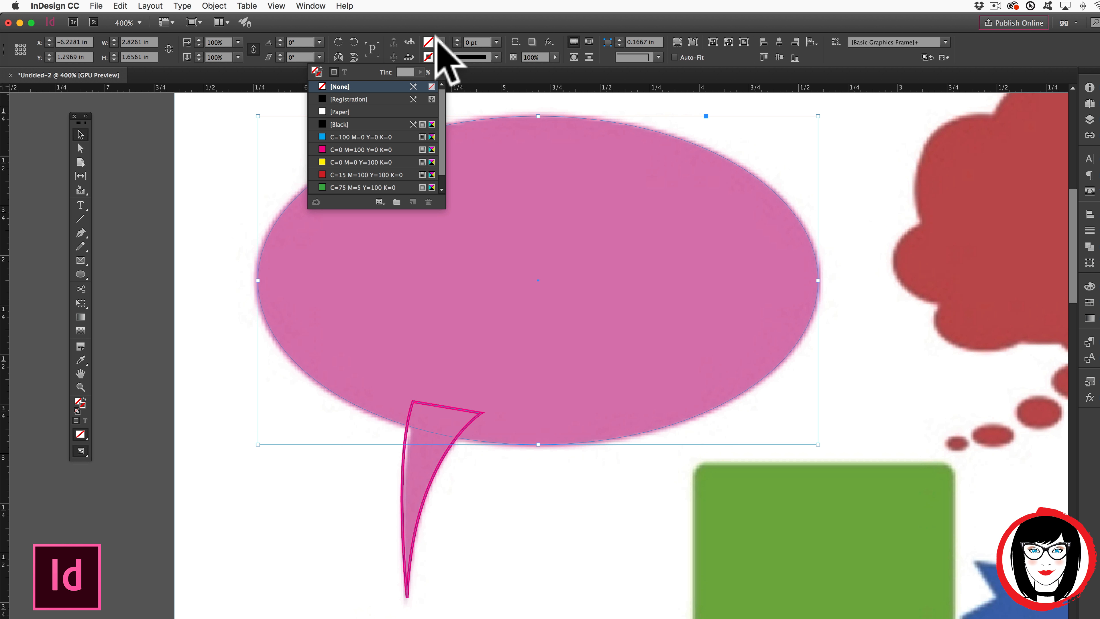
left_click(440, 41)
left_click(359, 147)
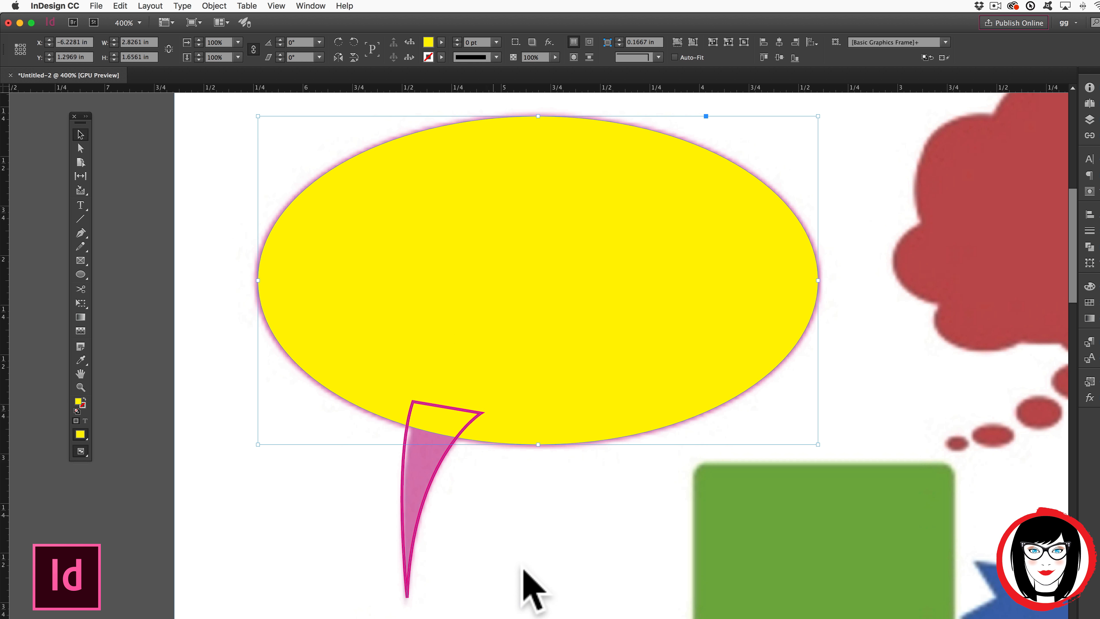
left_click(451, 482)
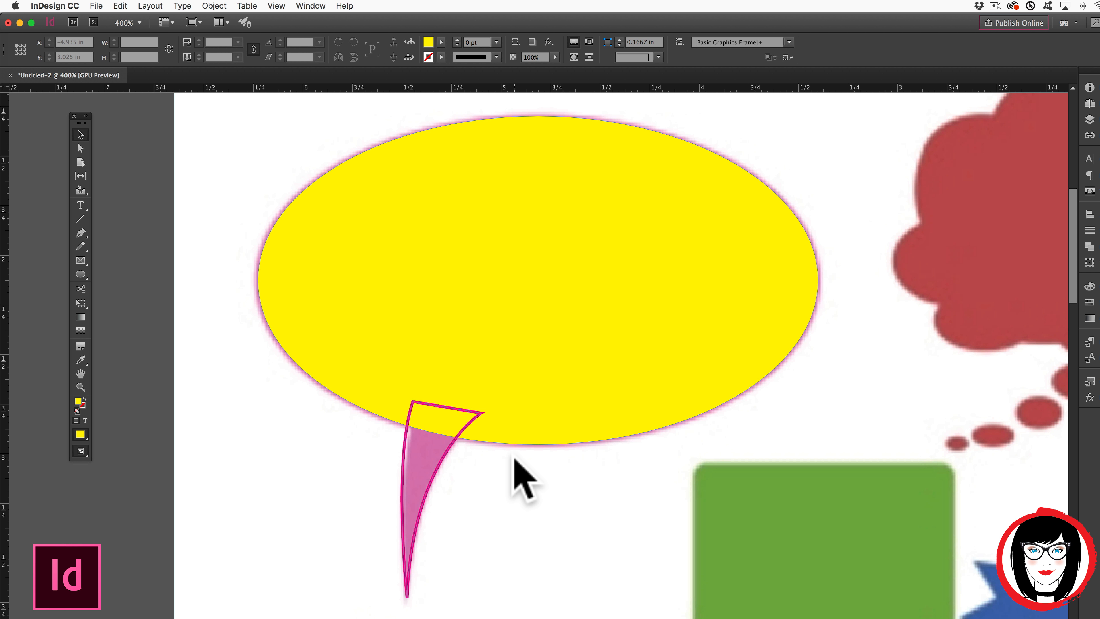
Set the tail's stroke to None and its fill to C=0 M=0 Y=100 K=0, and deselect it.
left_click(426, 432)
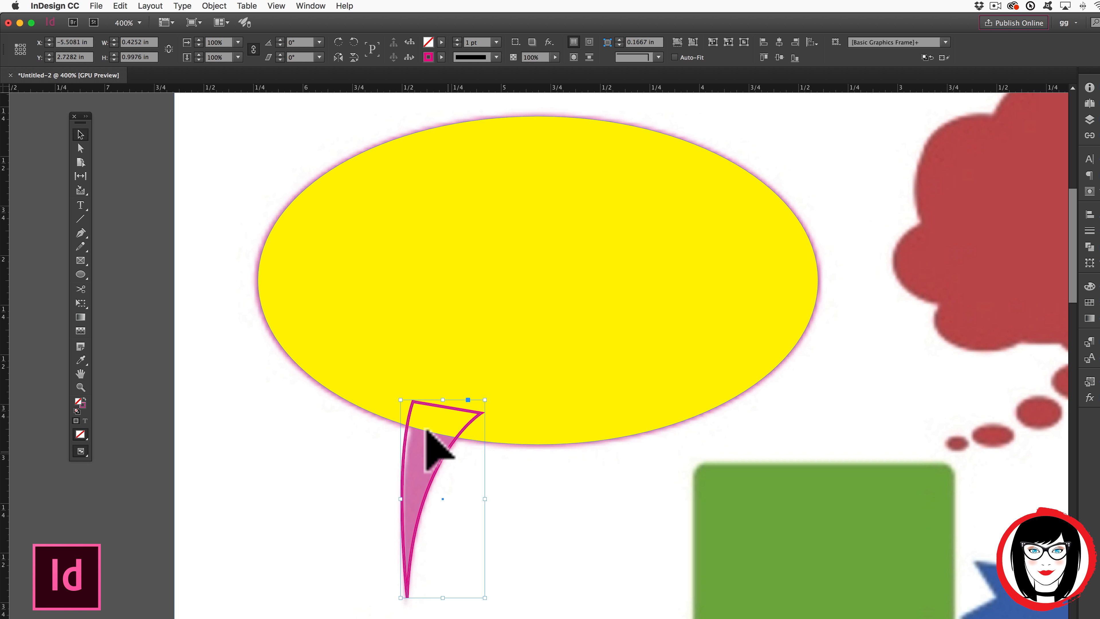
left_click(441, 57)
left_click(344, 86)
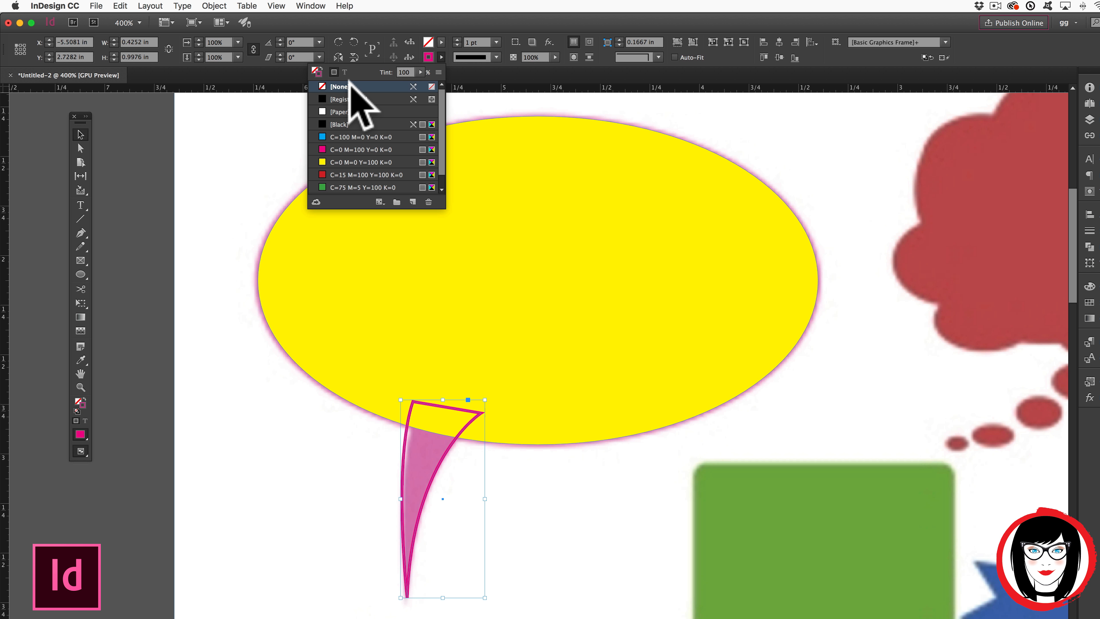
left_click(441, 42)
left_click(342, 147)
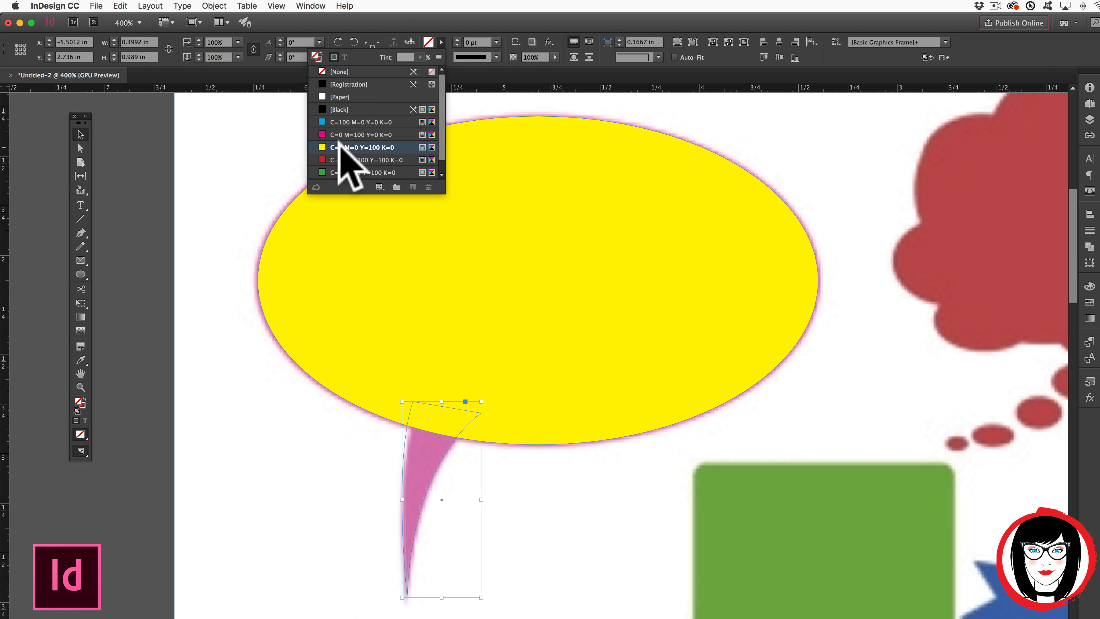
left_click(615, 495)
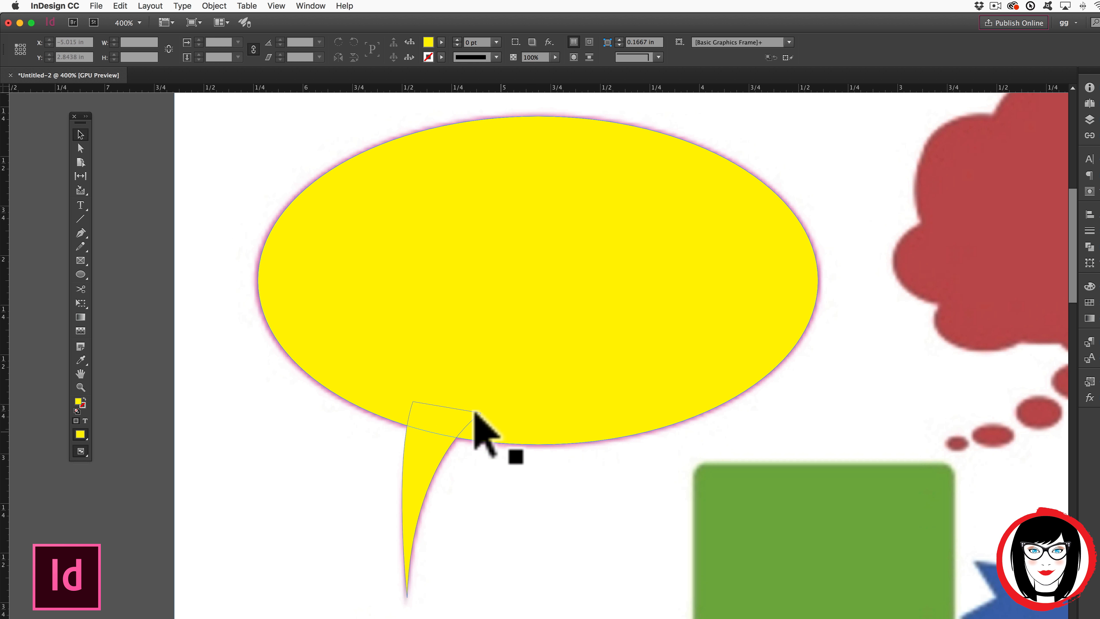
Switch the document from GPU to CPU preview and hide the frame edges.
left_click(276, 6)
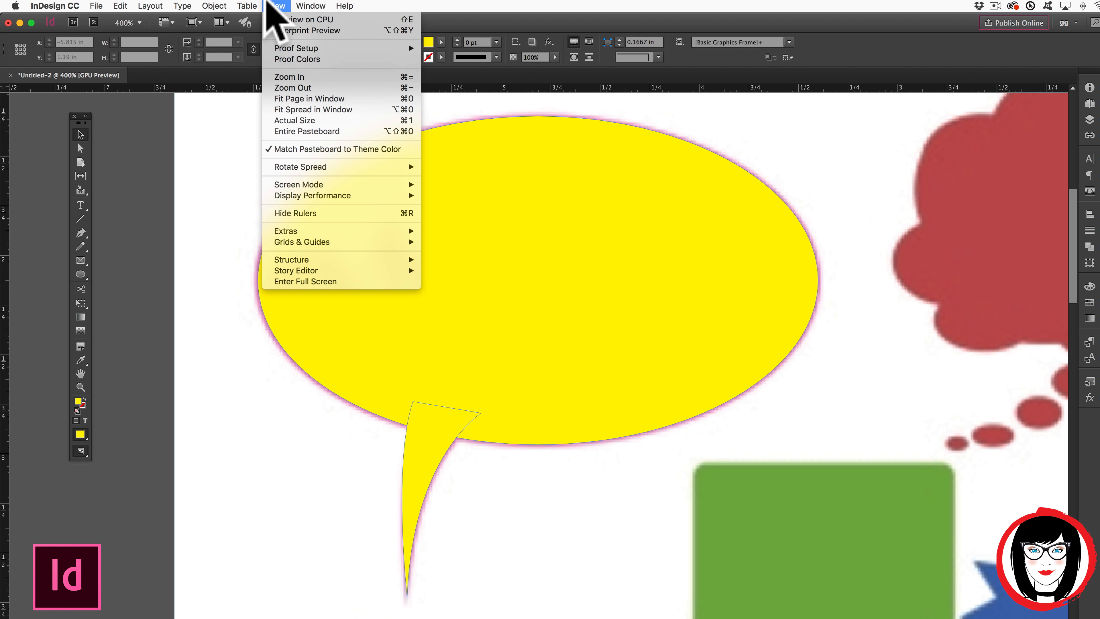
left_click(279, 19)
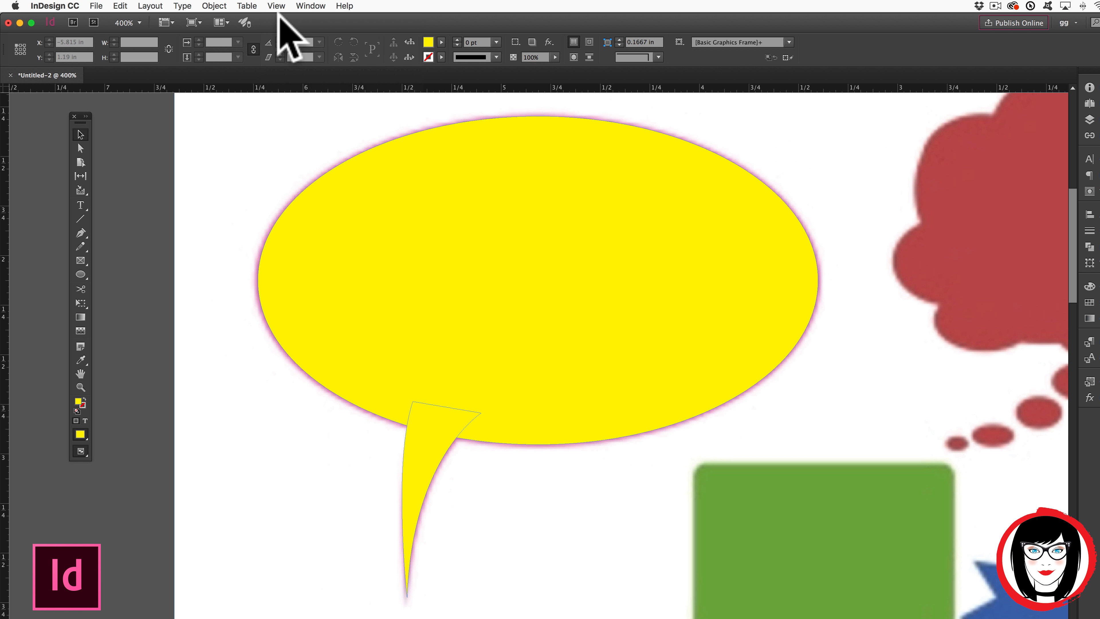
left_click(277, 6)
mouse_move(326, 230)
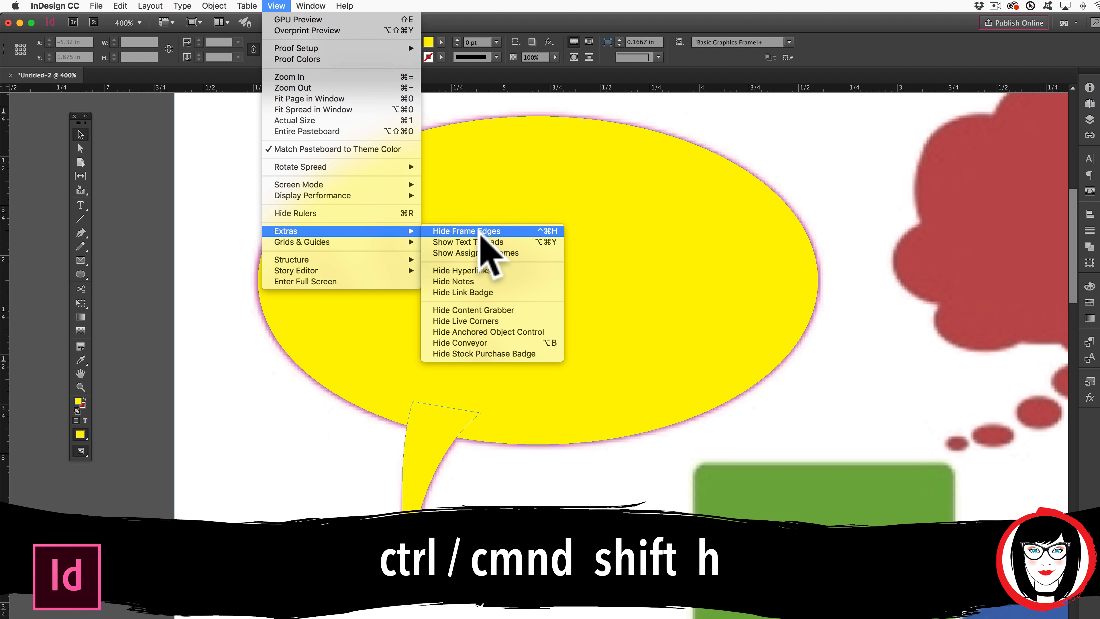
left_click(481, 234)
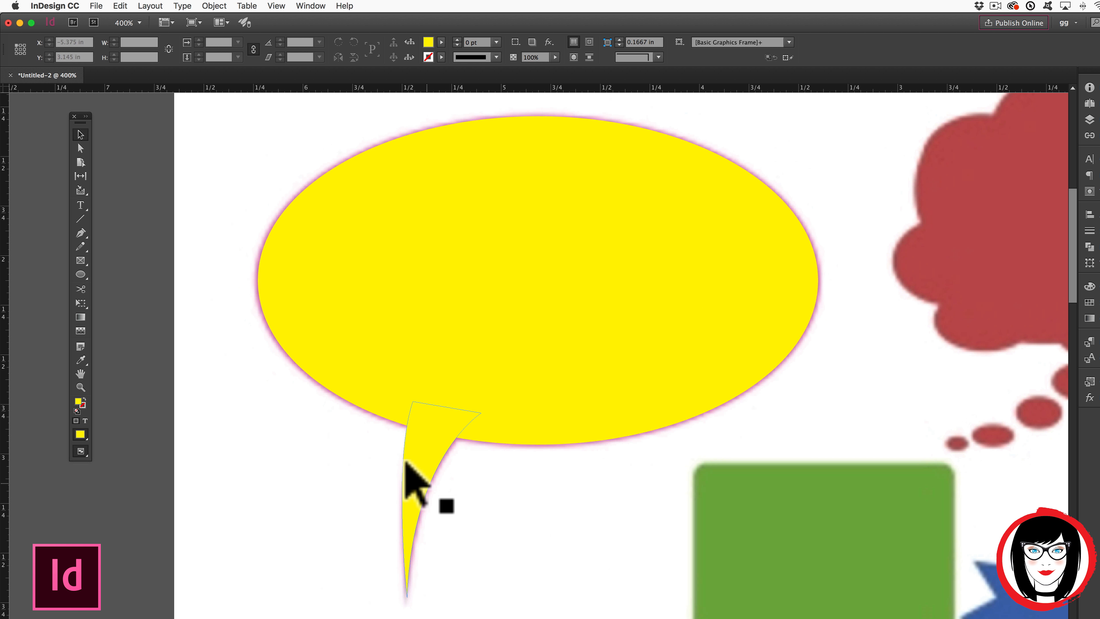
Move the yellow tail along the ellipse's lower edge to a spot right of the pink reference tail.
left_click(423, 480)
left_click_drag(422, 478, 347, 353)
left_click_drag(348, 423, 547, 518)
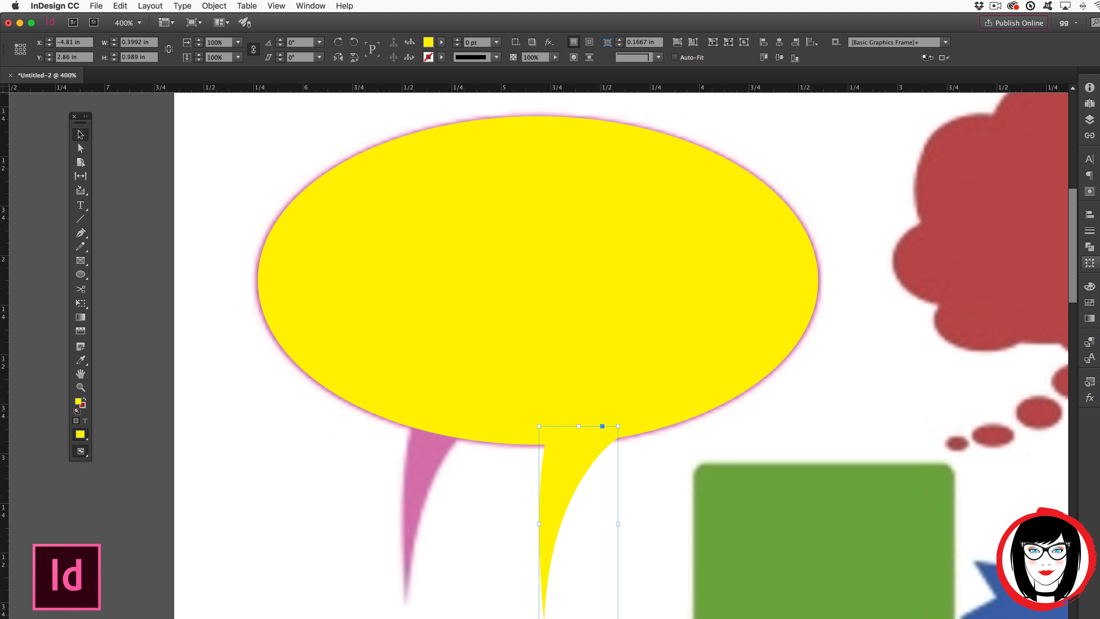
Flip the yellow tail horizontally and move it to the lower right edge of the ellipse, overlapping the bubble's body.
left_click(1090, 263)
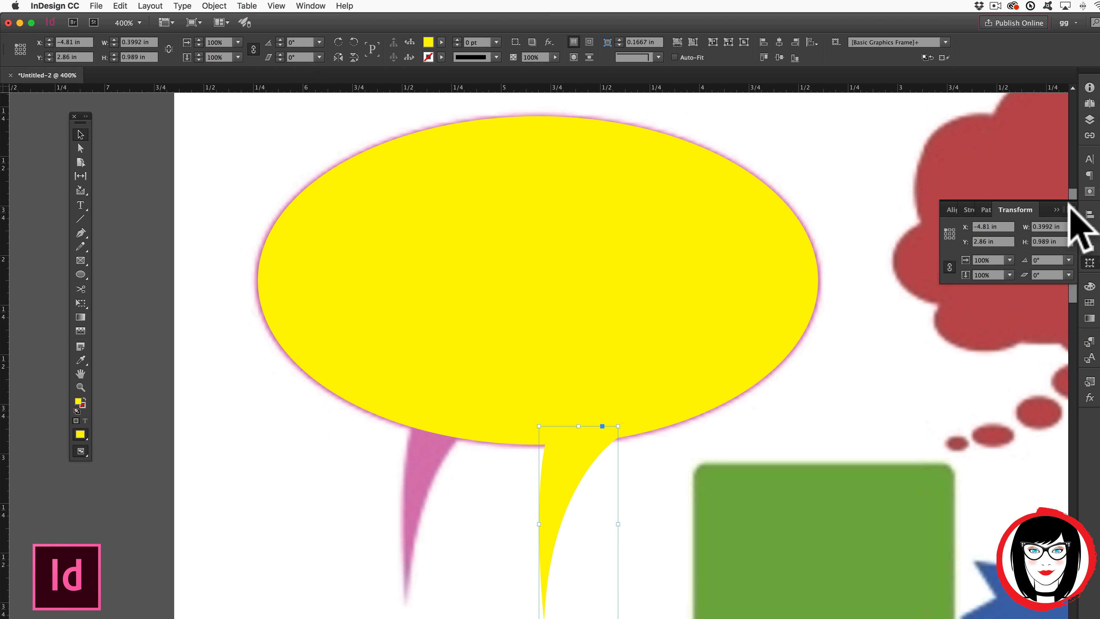
left_click(1072, 209)
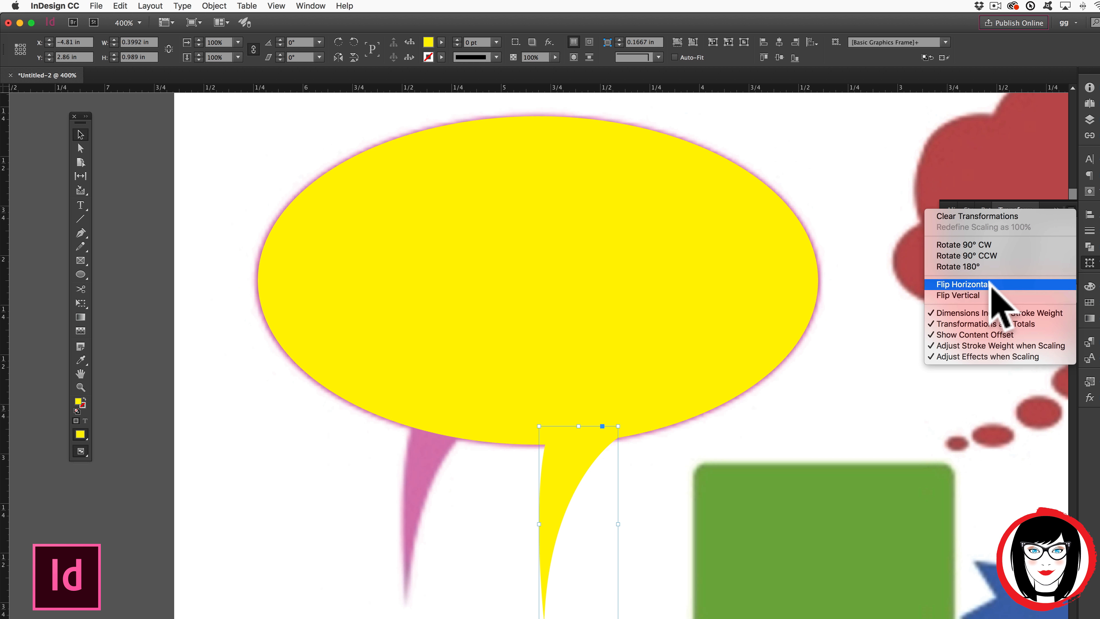
left_click(964, 283)
left_click_drag(503, 439, 672, 402)
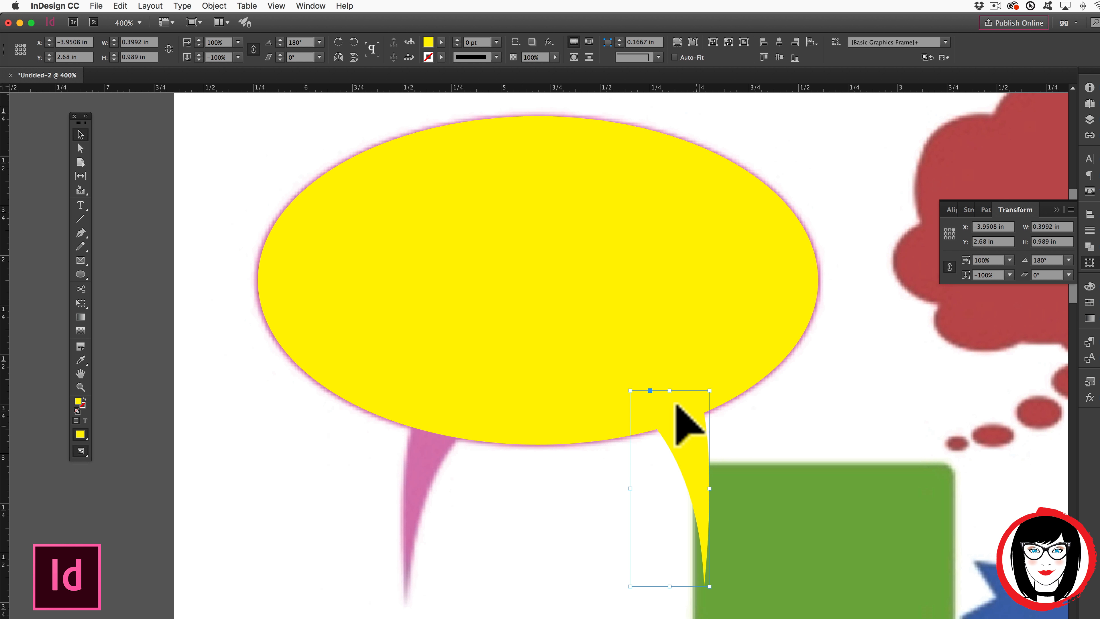
Close the Transform panel and move the yellow tail slightly upward on the ellipse's lower edge, leaving it deselected.
left_click(875, 481)
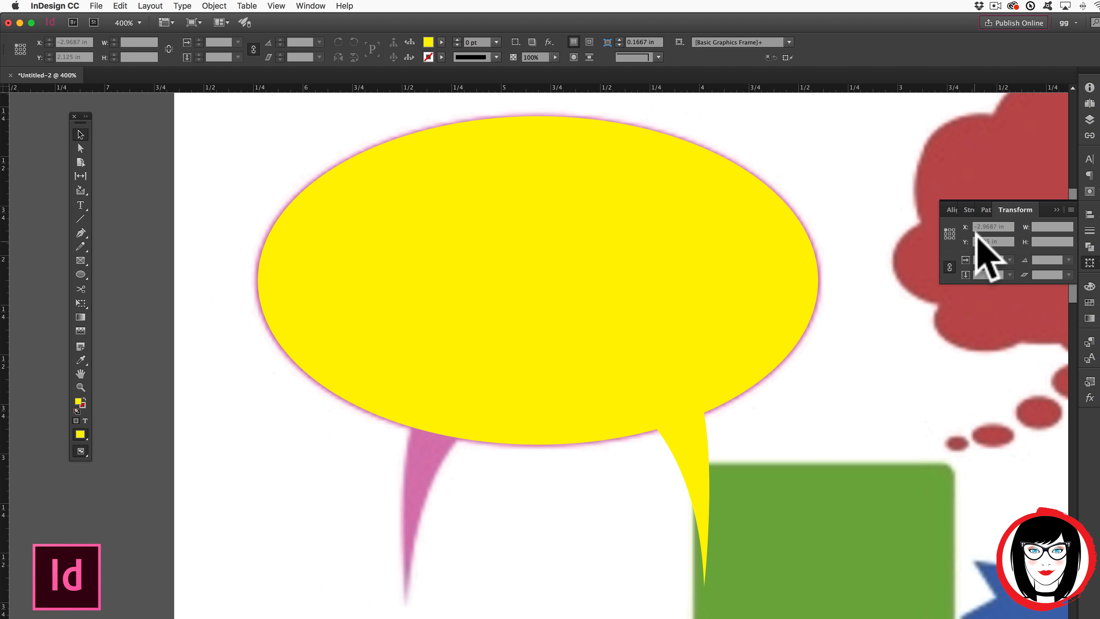
left_click(997, 204)
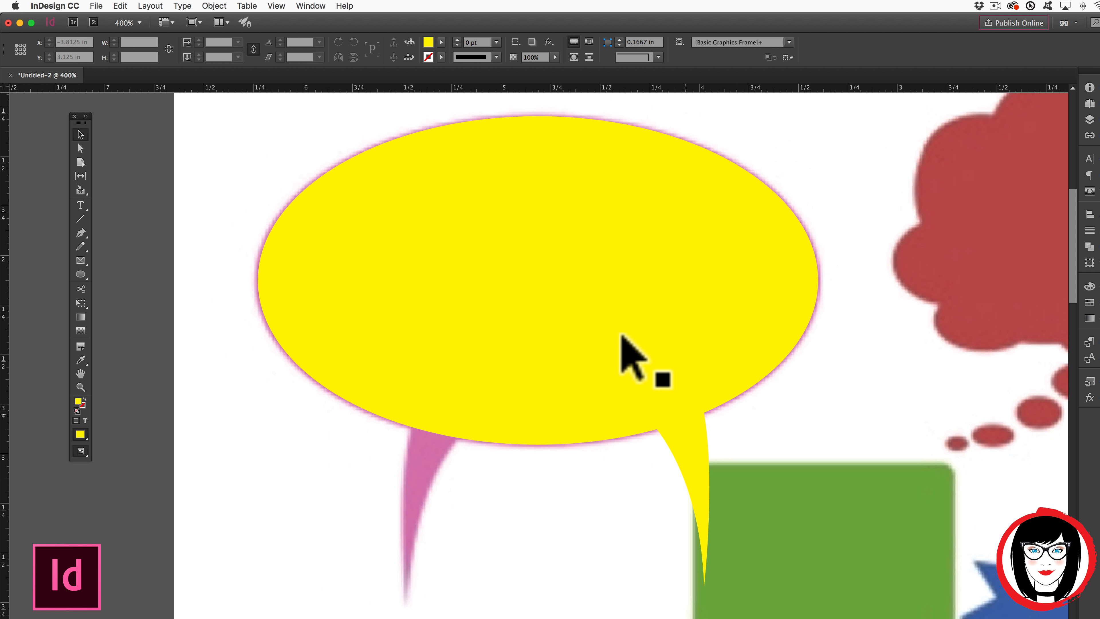
left_click(683, 473)
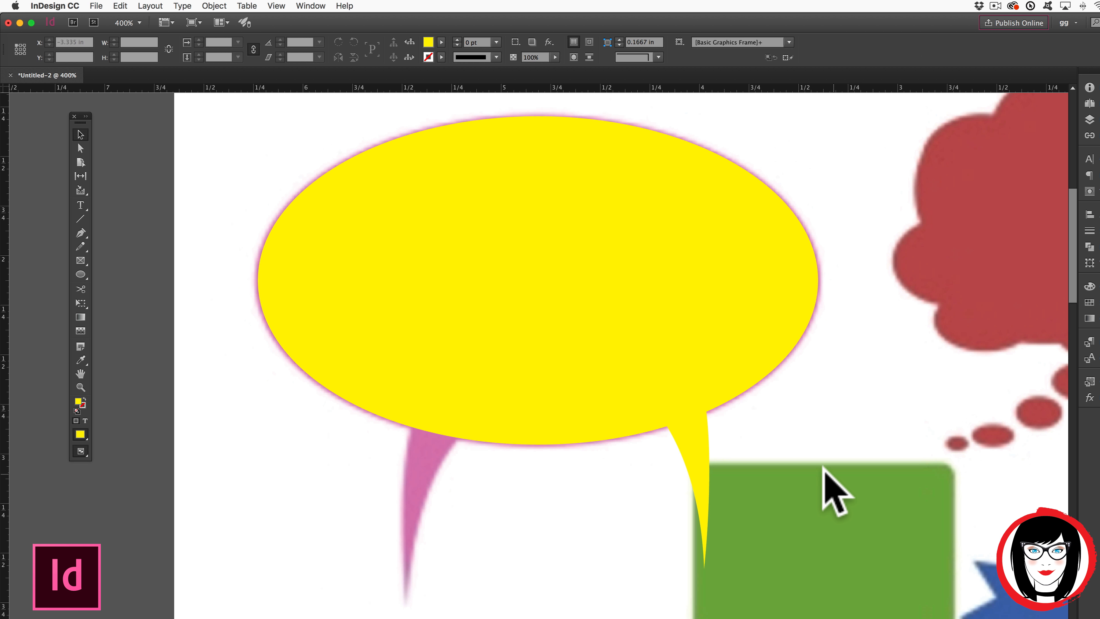
left_click(678, 413)
left_click(838, 524)
Move the yellow ellipse and its tail together onto the blank page above the blue thought bubble and fill both with C=15 M=100 Y=100 K=0.
key("super+minus")
key("super+minus")
key("super+minus")
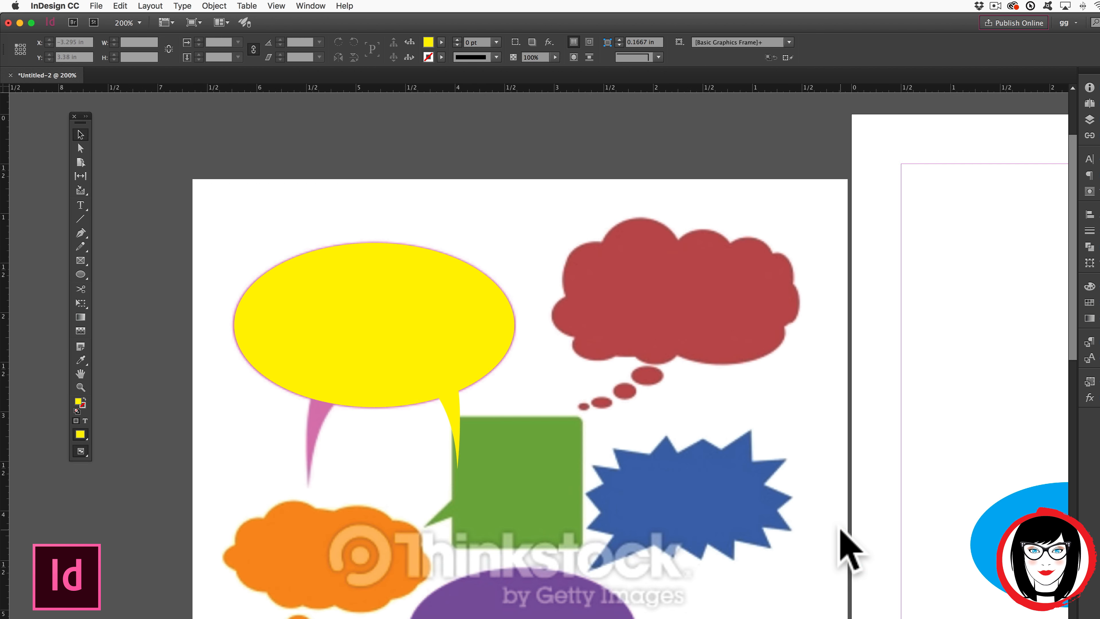
scroll(825, 514, "right", 2)
left_click_drag(157, 241, 316, 423)
left_click_drag(236, 366, 746, 375)
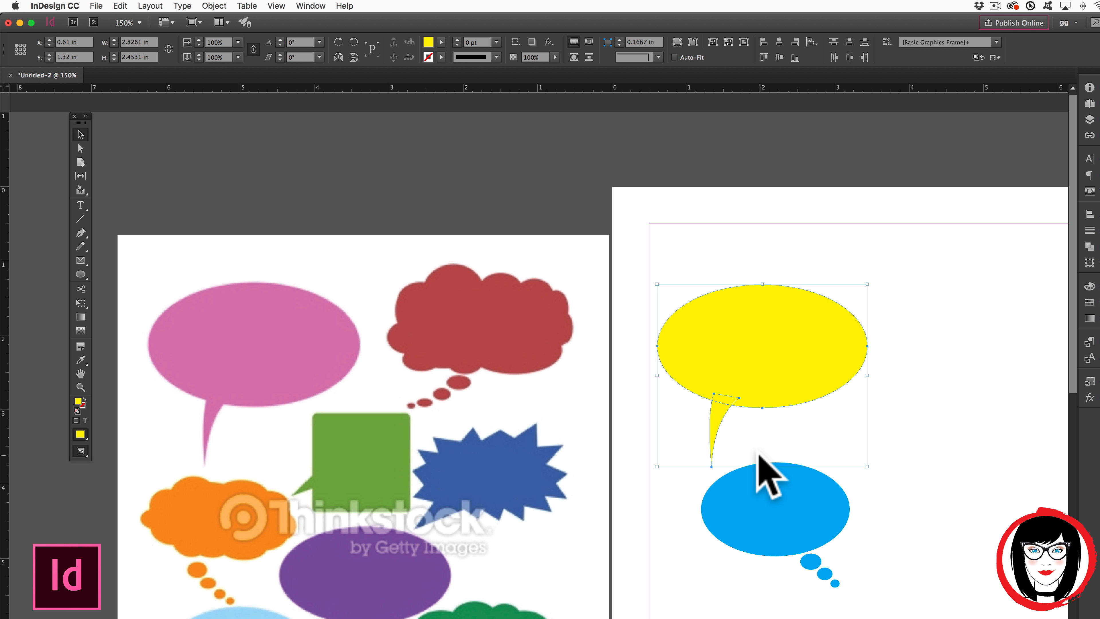
left_click(441, 42)
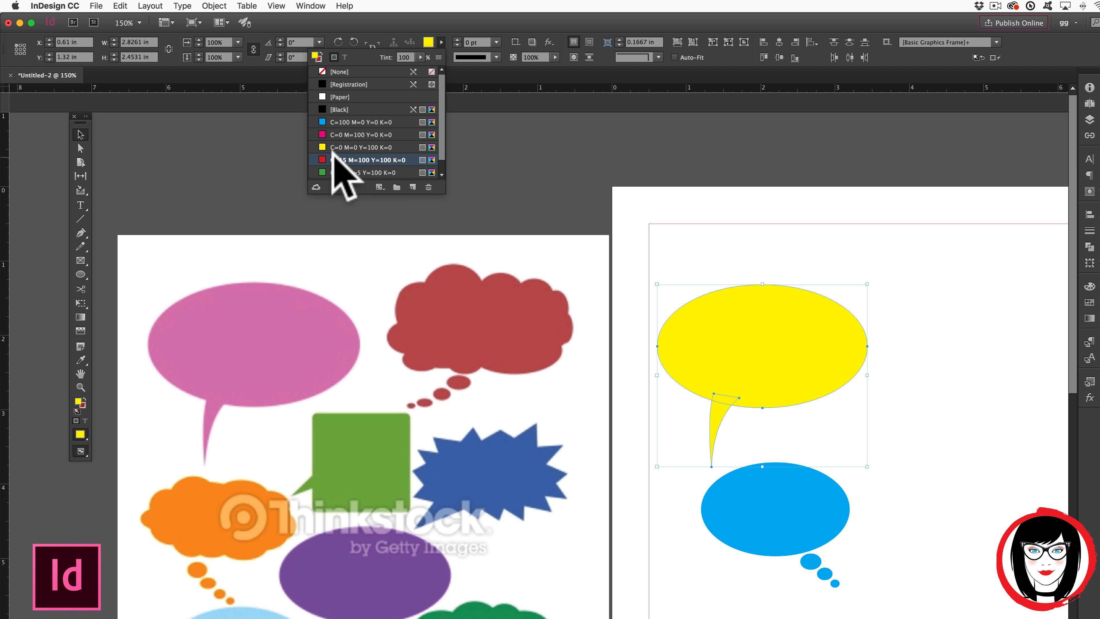
left_click(334, 161)
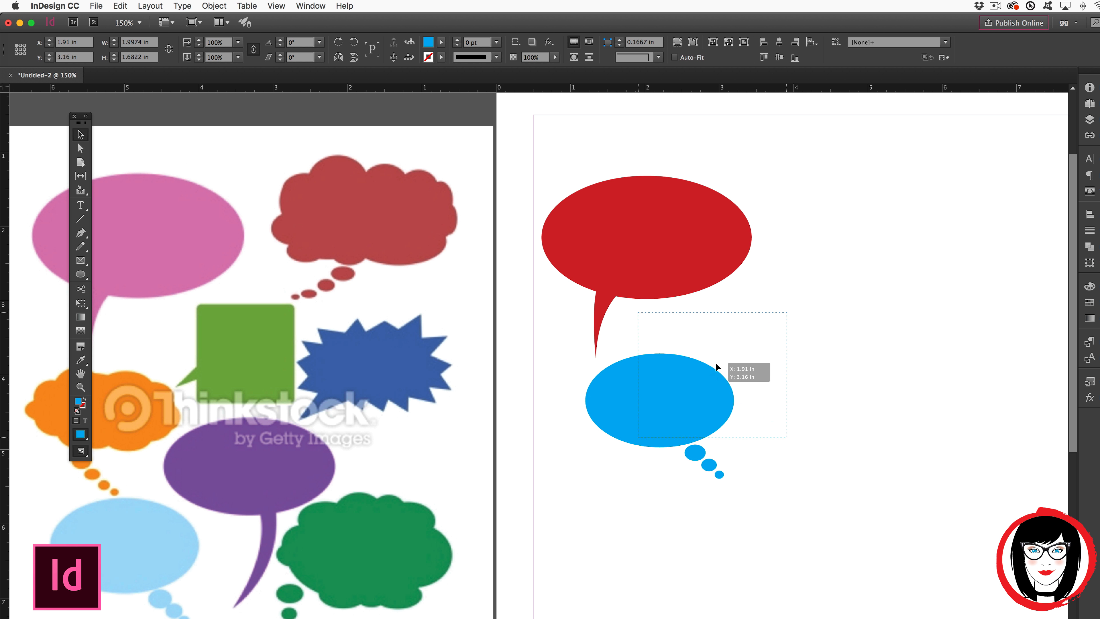
Reposition the blue thought bubble below the red speech bubble and enlarge it proportionally to about 4.5 by 3.8 in.
left_click_drag(716, 362, 711, 359)
left_click_drag(782, 433, 969, 583)
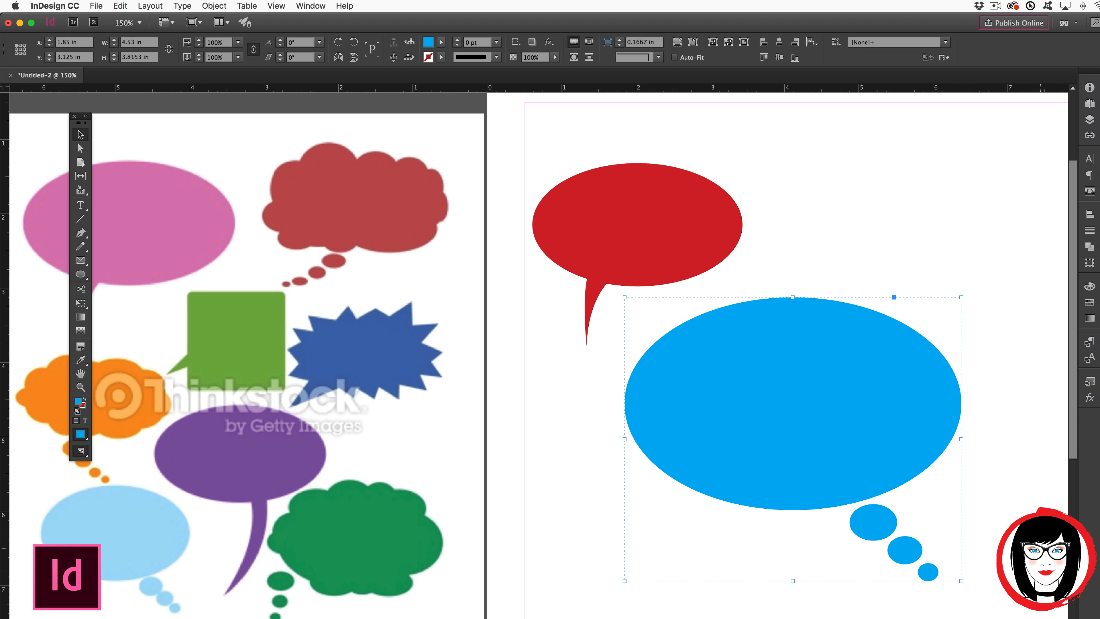
Examine the edges of the red and blue vector bubbles at 800% and compare them with the blue starburst in the reference image.
key("super+equal")
key("super+equal")
key("super+equal")
key("super+equal")
key("super+equal")
key("super+equal")
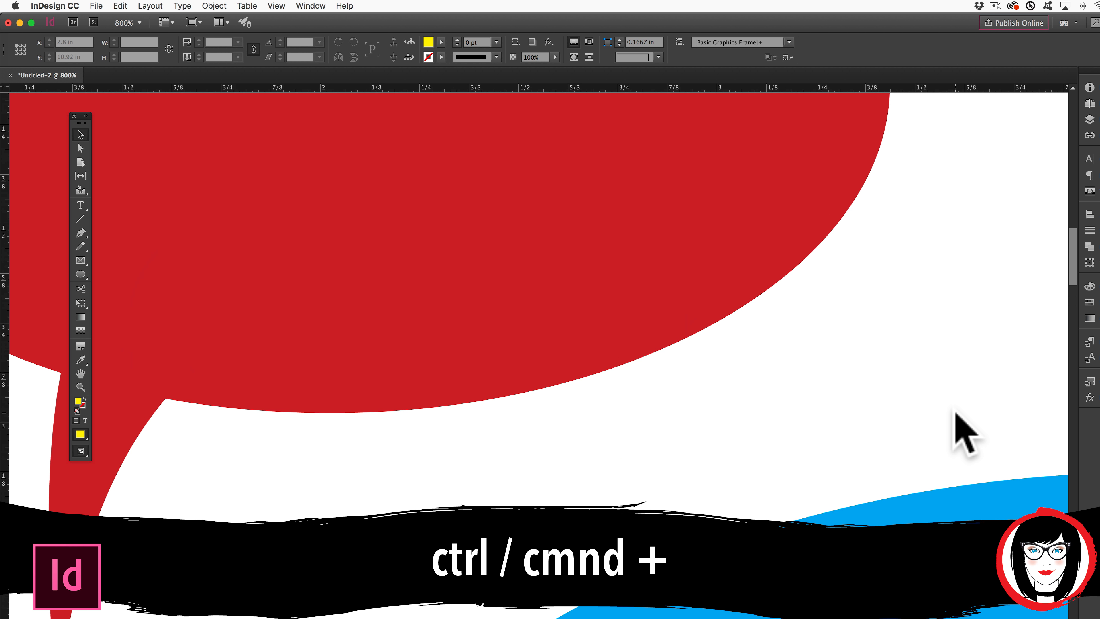
scroll(963, 433, "down", 8)
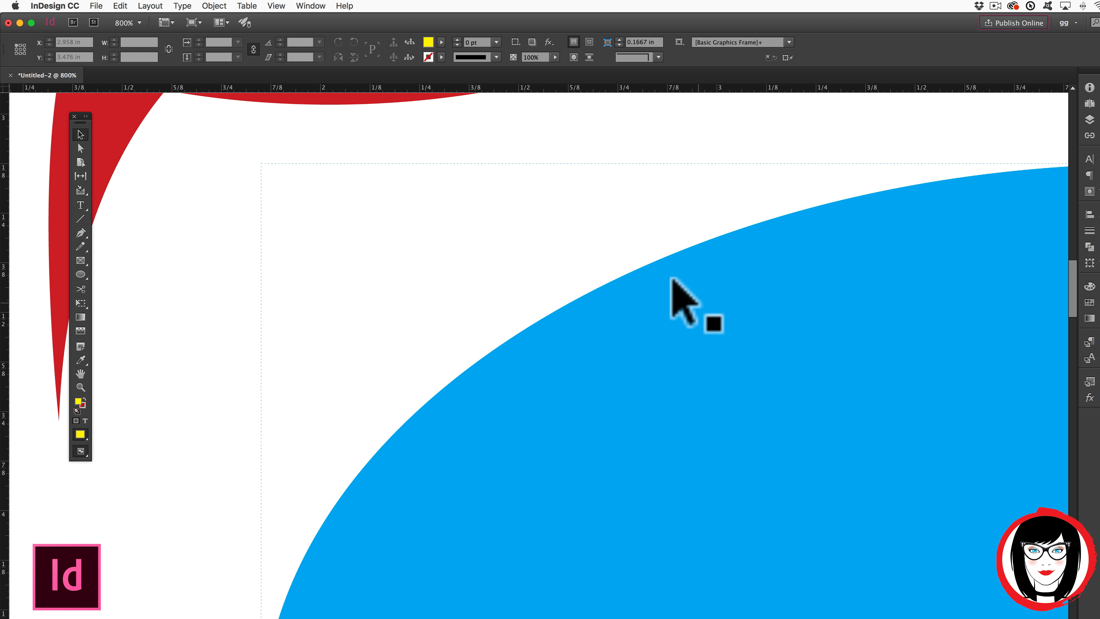
key("space")
left_click_drag(332, 278, 1011, 286)
scroll(575, 288, "left", 8)
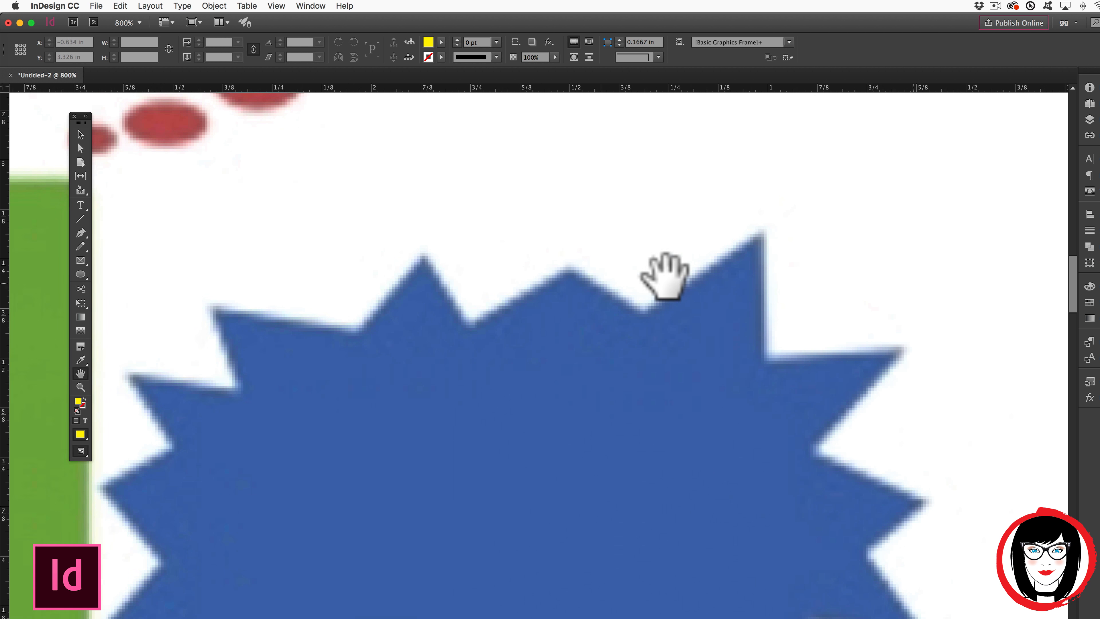